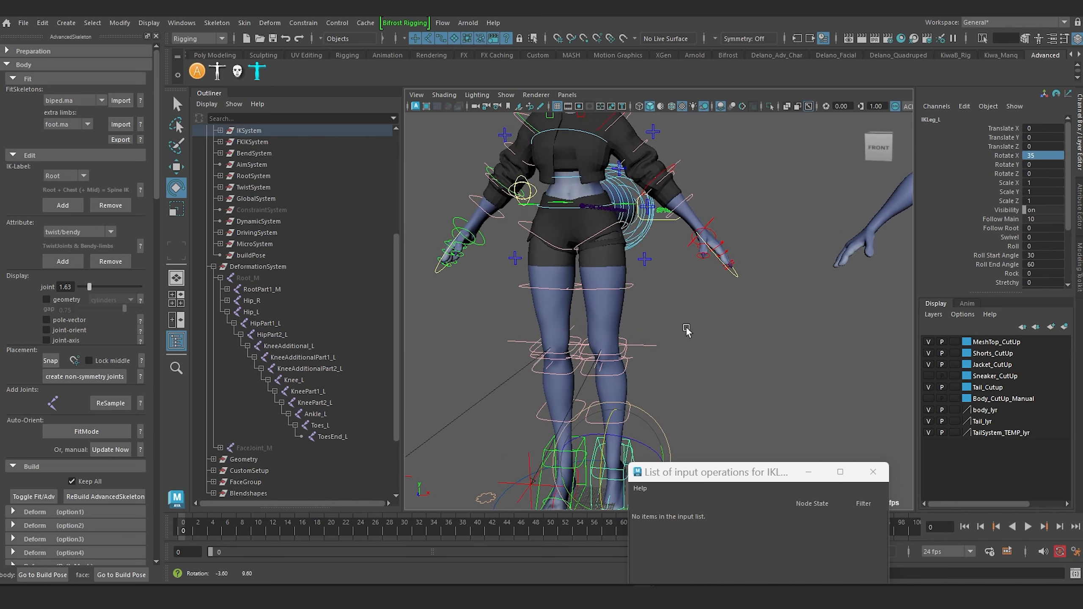
Set the left leg's FKIKBlend to 0 to switch it to FK, and view the resulting foot pose
middle_click_drag(687, 331, 688, 275, "alt")
left_click_drag(672, 247, 648, 223)
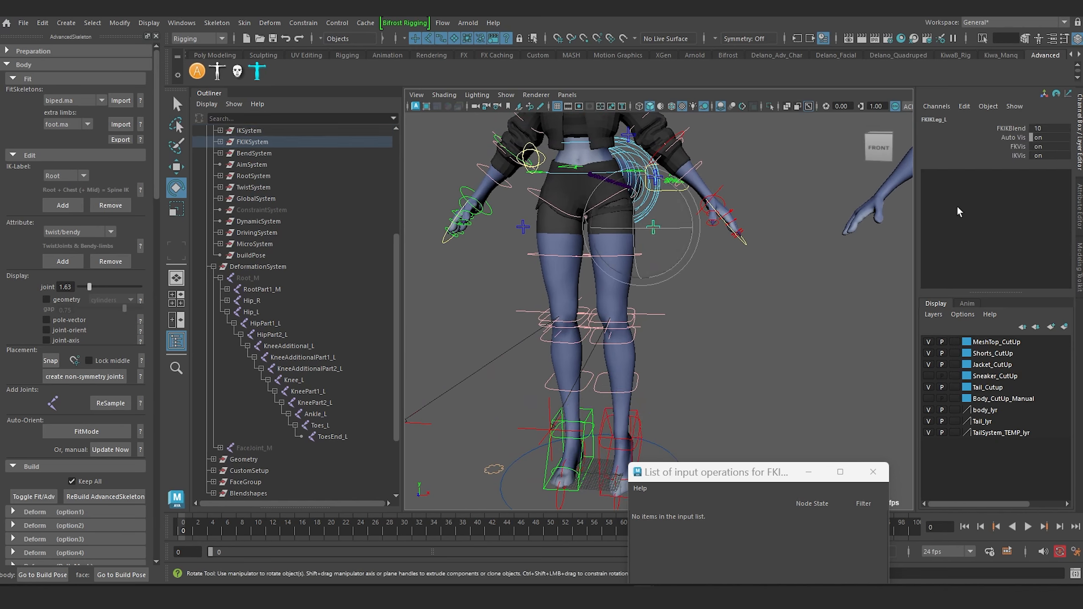
double_click(1037, 128)
type("0")
key("Return")
left_click_drag(703, 367, 629, 291, "alt")
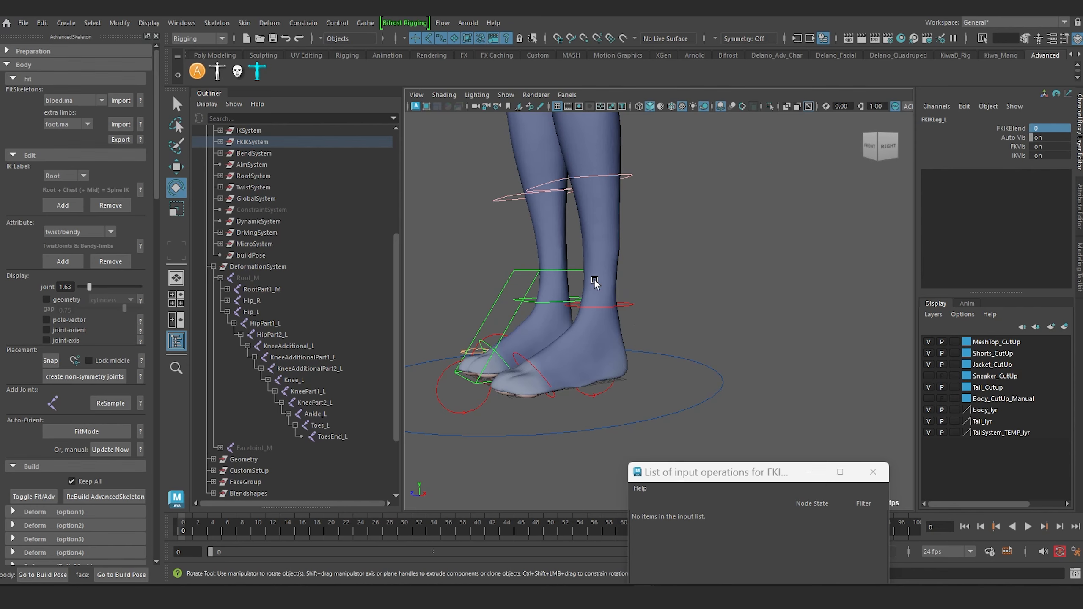
scroll(595, 332, "down", 4)
left_click_drag(598, 331, 664, 312, "alt")
scroll(639, 299, "down", 6)
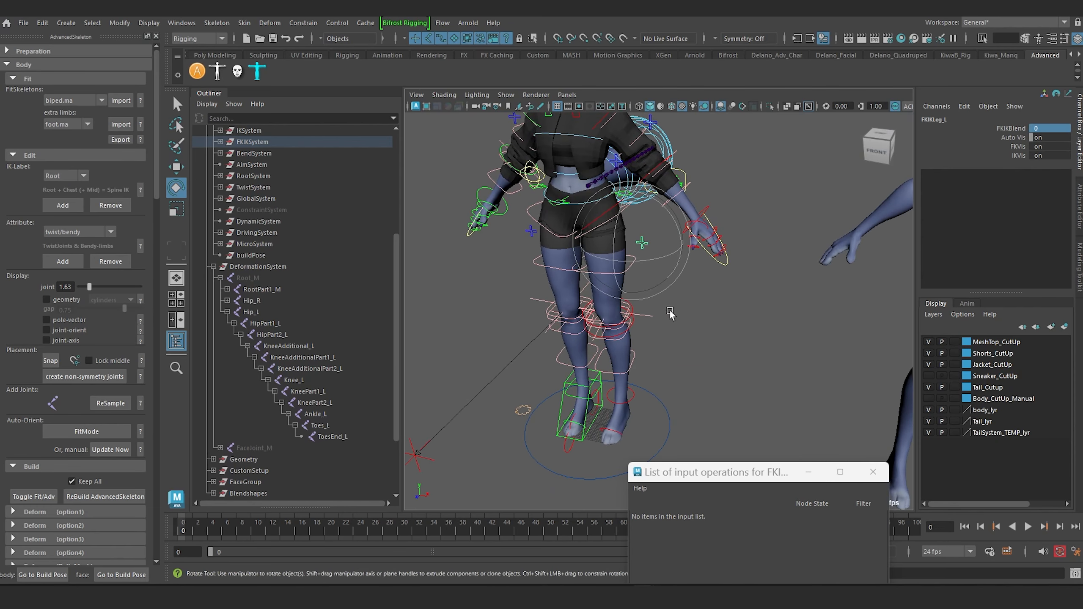
Set the left leg's FKIKBlend to 10 to return it to IK, and view the foot up close
left_click(653, 262)
left_click(644, 244)
left_click(1046, 126)
key("Return")
left_click_drag(631, 379, 550, 360, "alt")
middle_click_drag(550, 361, 525, 295, "alt")
scroll(525, 295, "up", 5)
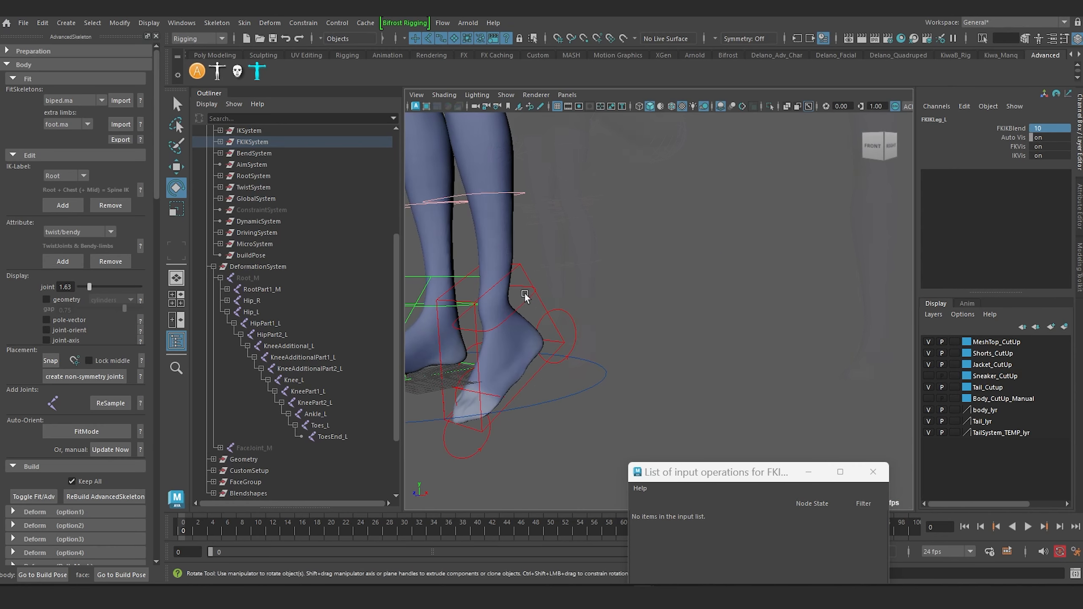
left_click_drag(524, 294, 547, 316, "alt")
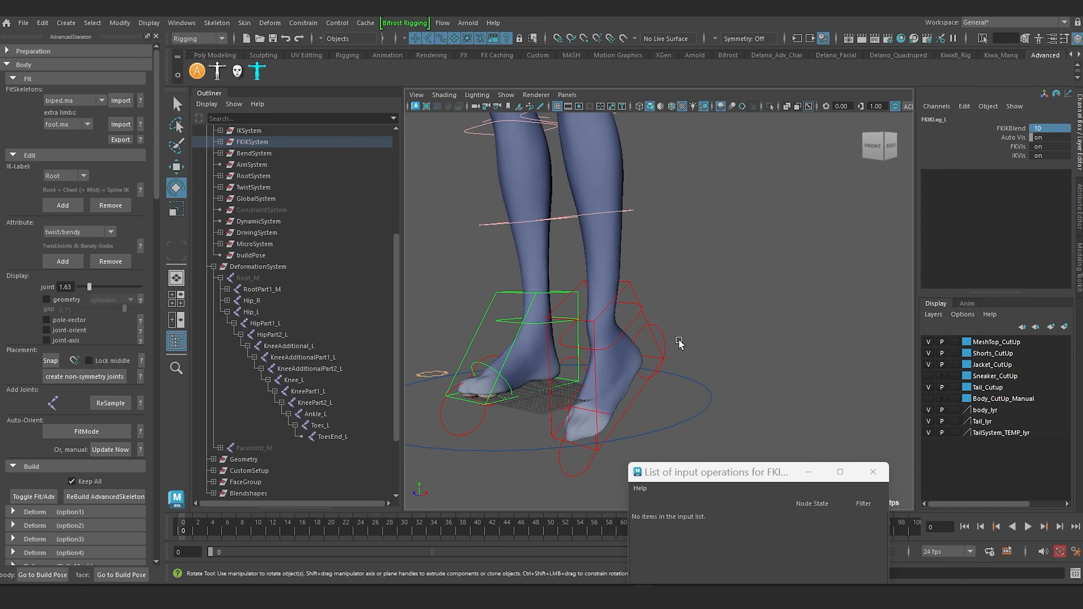
Turn on Joint Vis on the rig's Main control to show the skeleton joints
left_click_drag(694, 351, 727, 401)
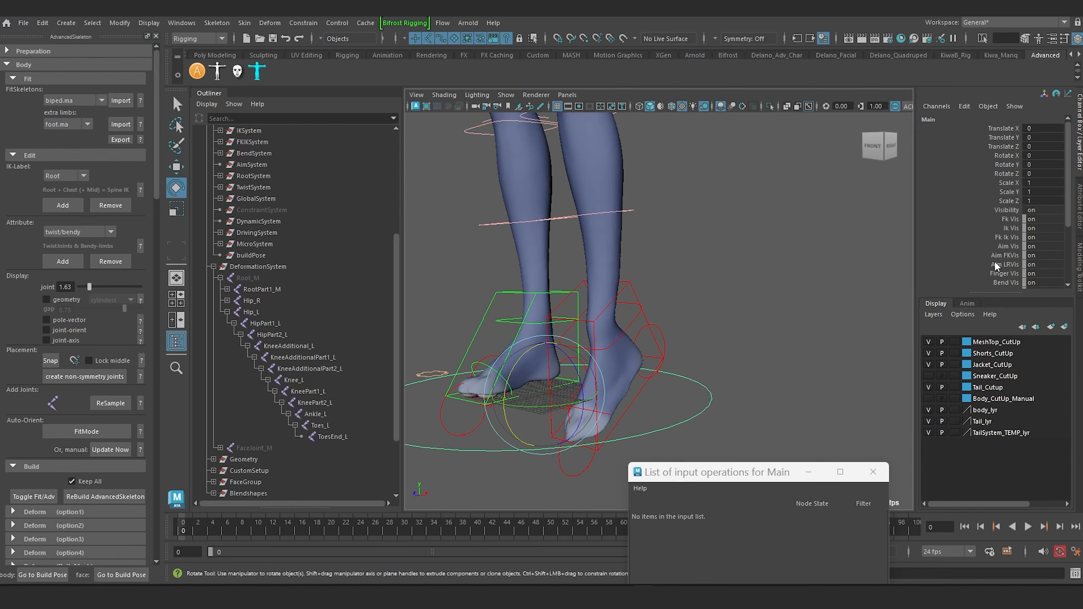
scroll(994, 260, "down", 3)
left_click(1007, 233)
middle_click_drag(645, 205, 1036, 187)
left_click_drag(560, 332, 590, 335, "alt")
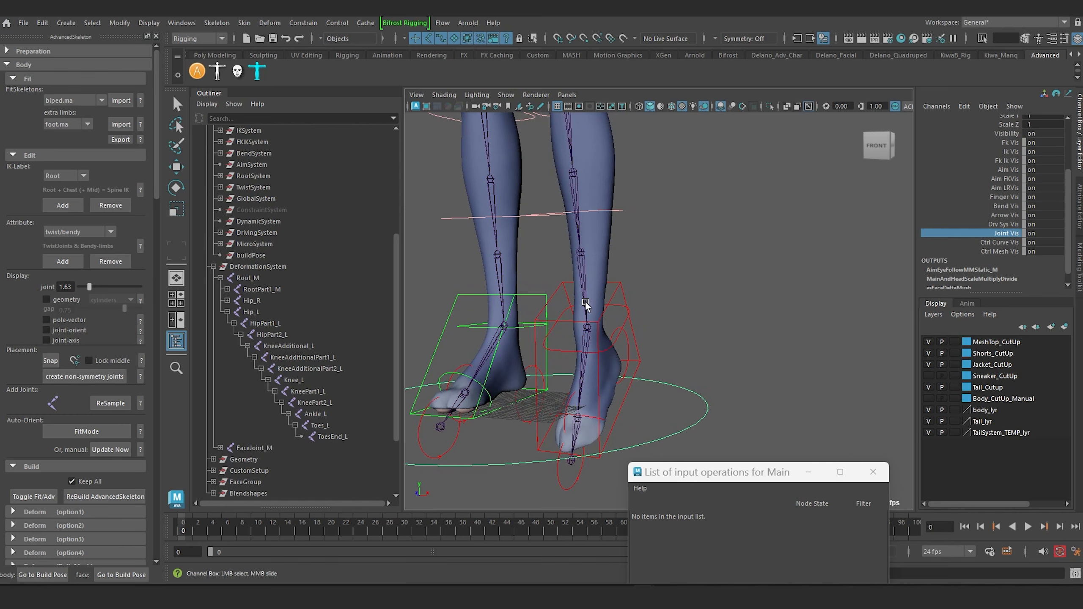
Select the Ankle_L joint and inspect its rotation values while the left leg is in IK
left_click(585, 342)
key("e")
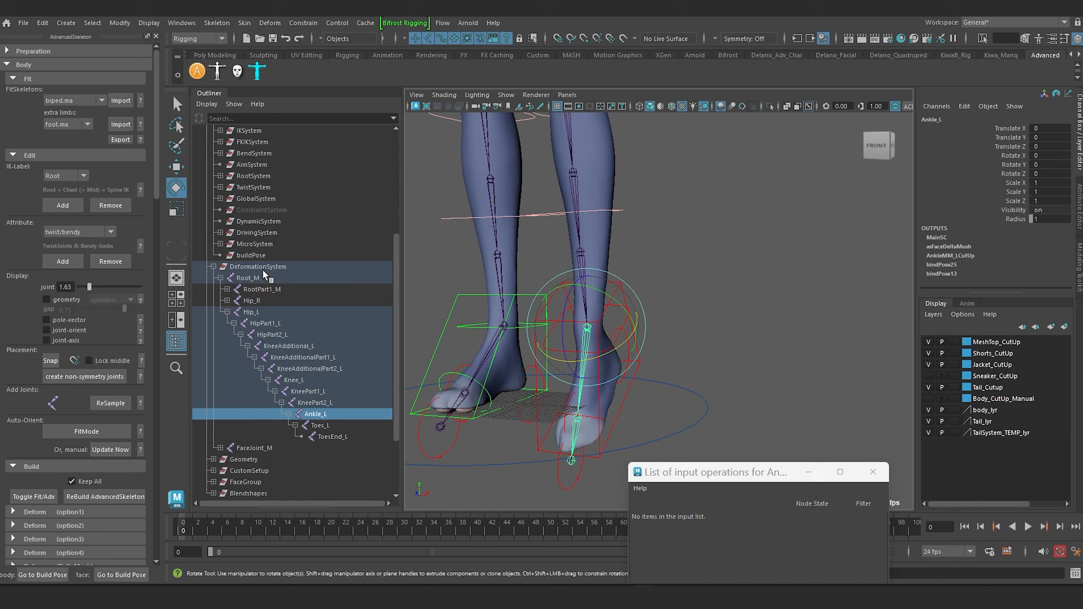
scroll(576, 299, "up", 5)
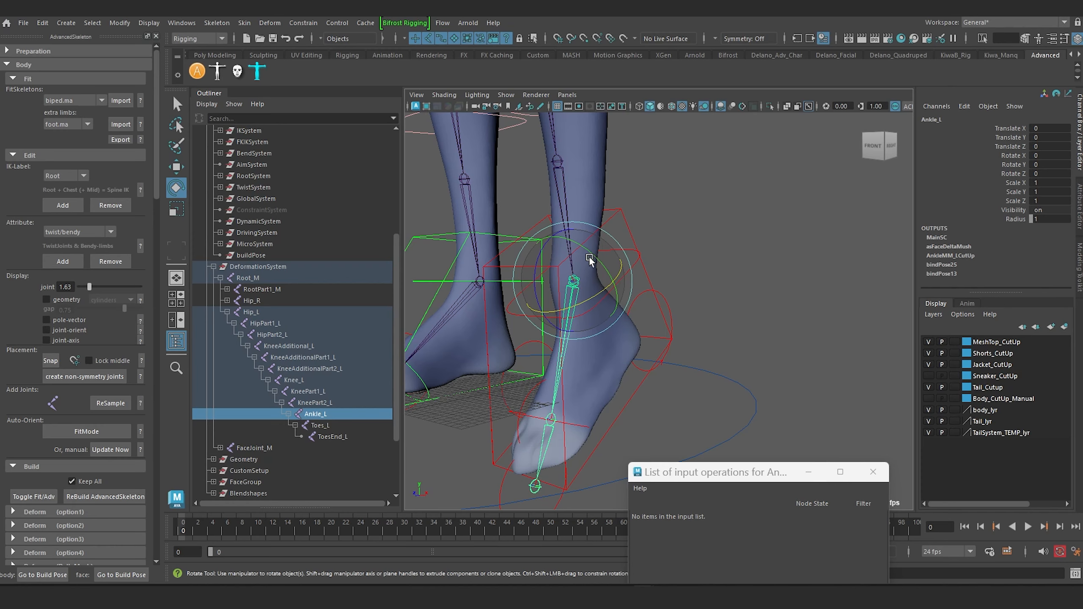
scroll(592, 253, "down", 5)
scroll(681, 248, "up", 2)
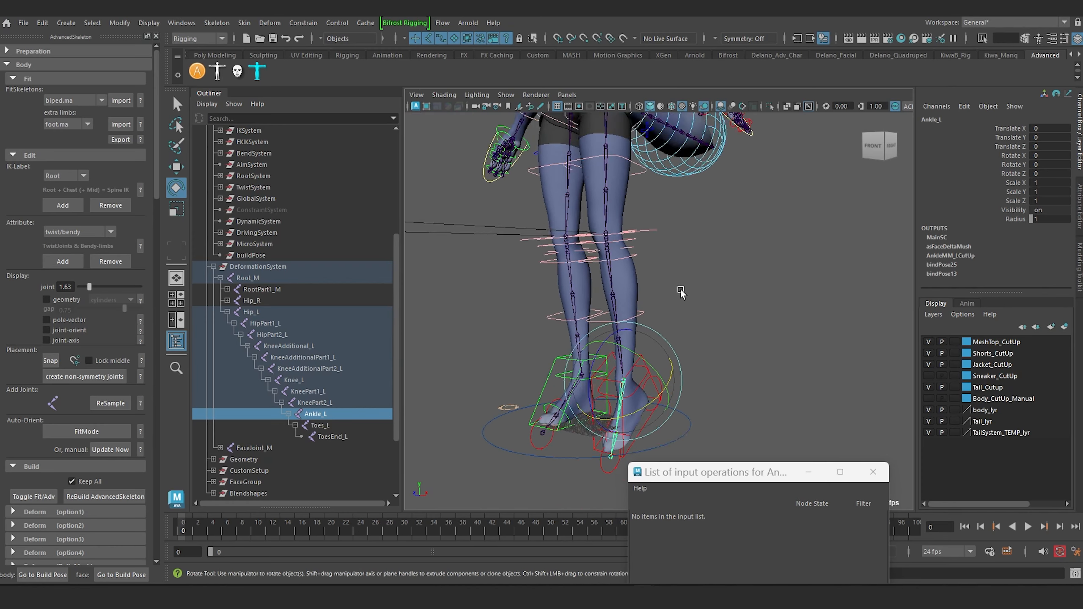
left_click_drag(681, 290, 718, 319, "alt")
Set the left leg's FKIKBlend to 0 and check the Ankle_L joint's rotation values in FK
left_click_drag(683, 196, 646, 166)
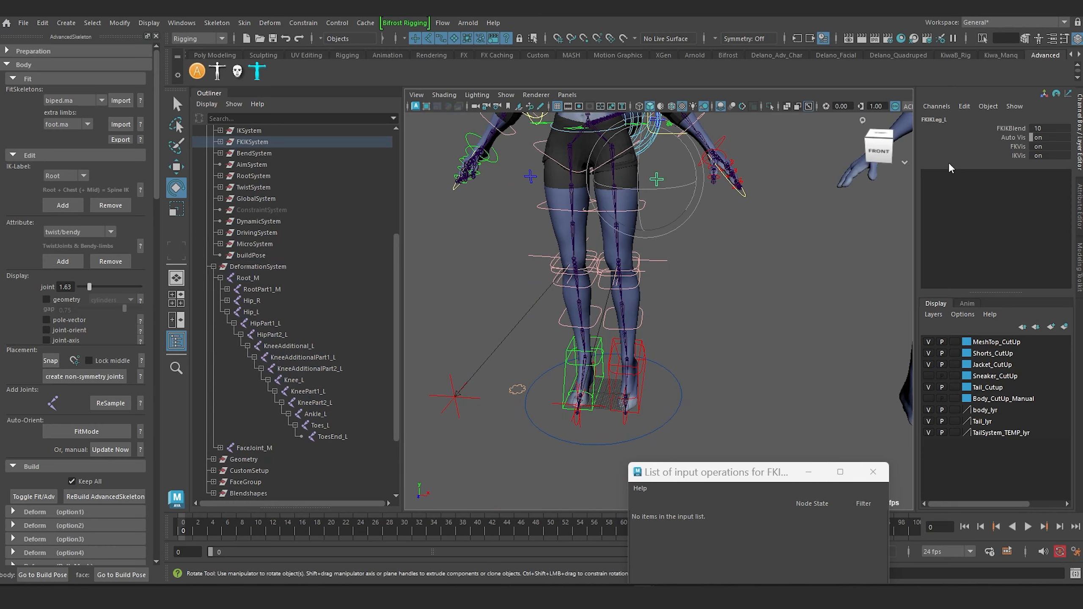
double_click(1034, 128)
key("Return")
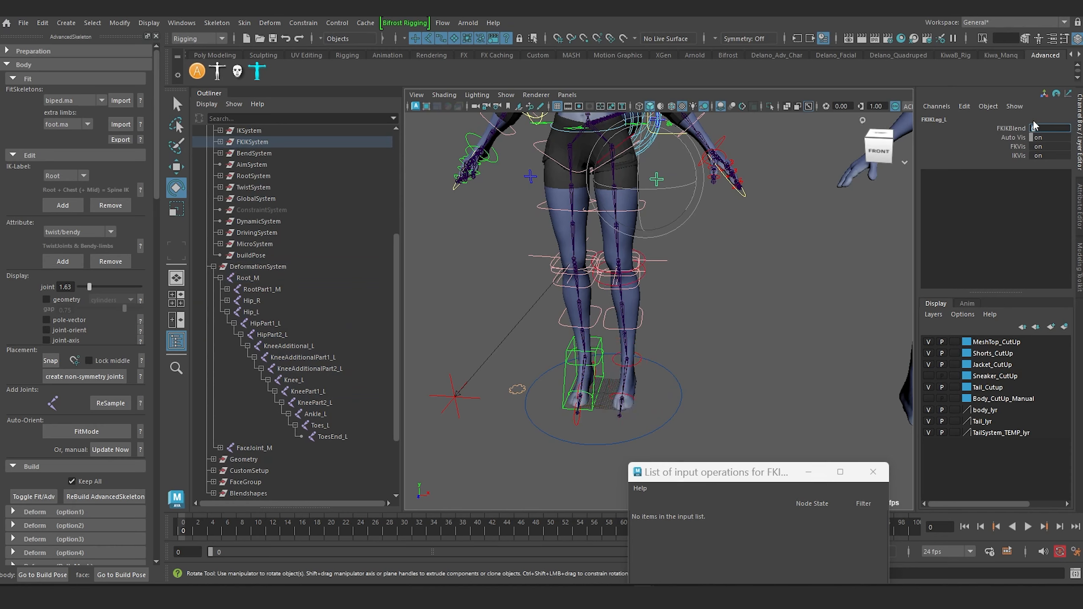
left_click_drag(659, 368, 605, 318, "alt")
scroll(620, 384, "up", 4)
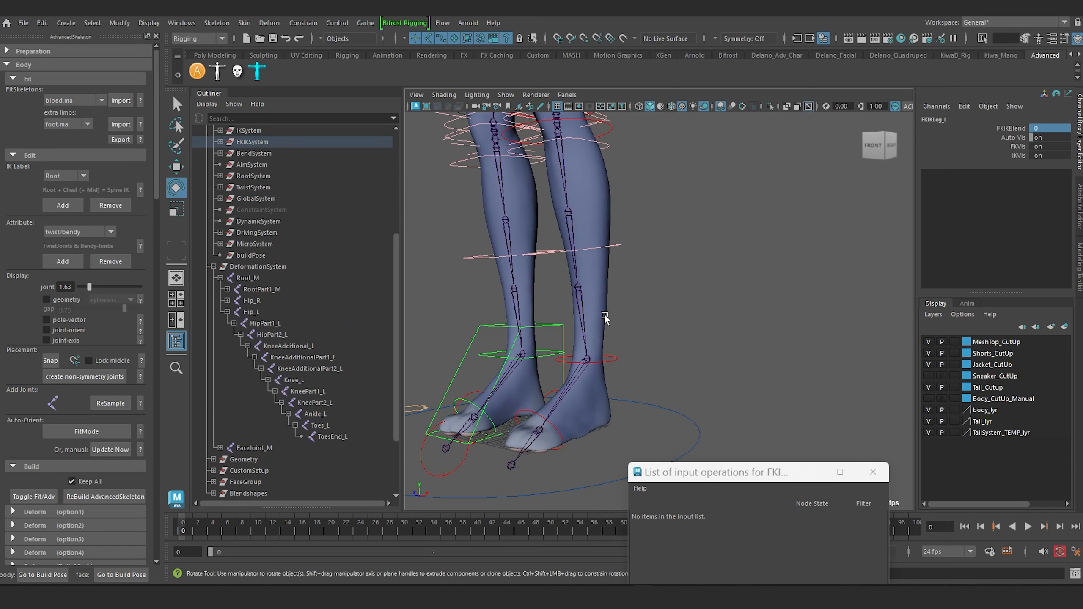
left_click(572, 383)
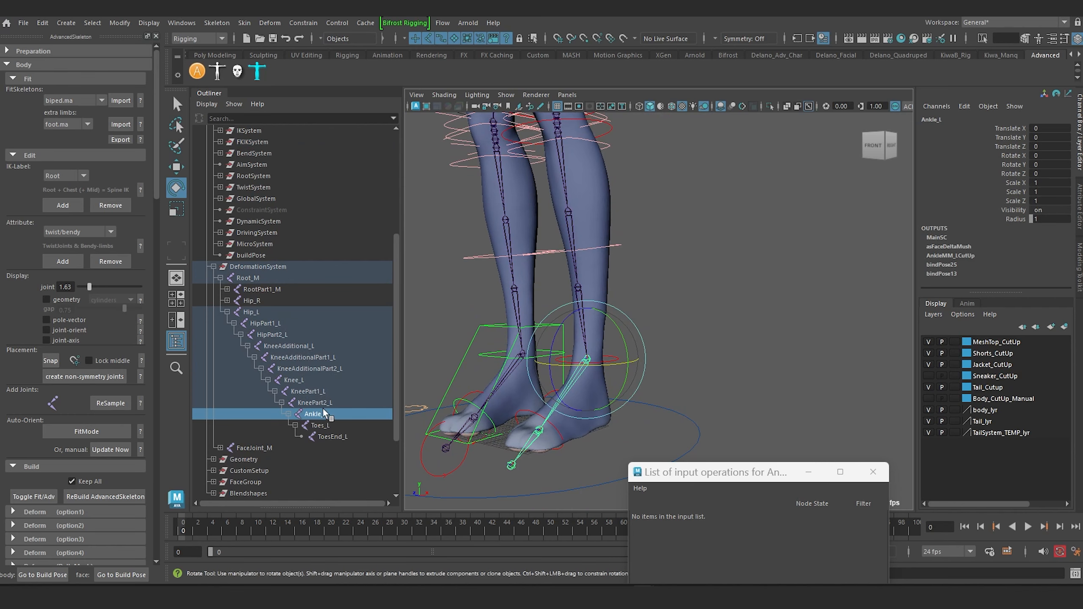
left_click(667, 351)
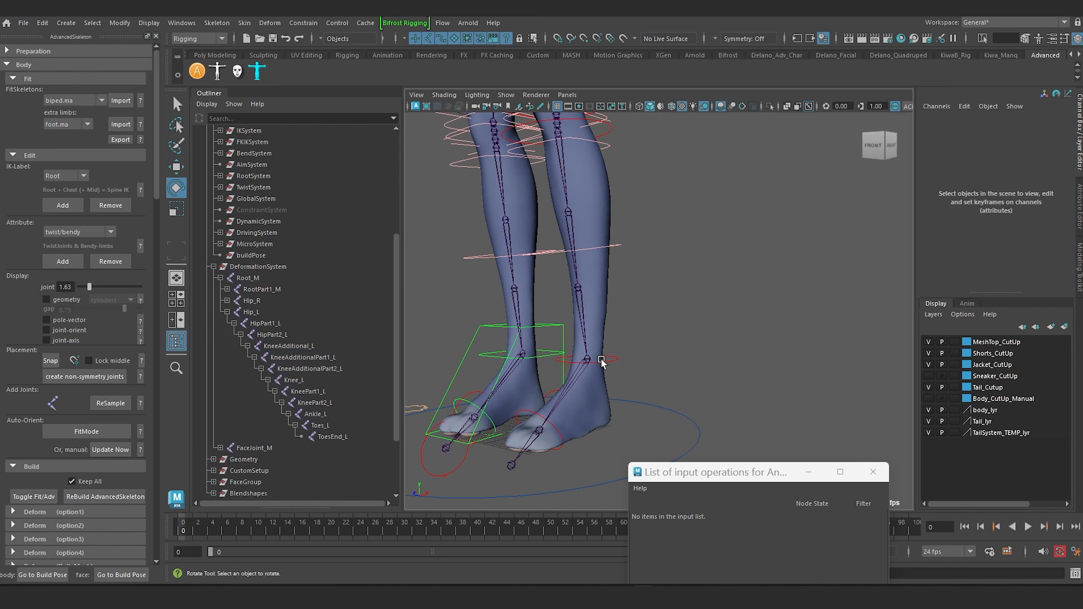
Rotate the FKAnkle_L control about -41° around Z so the foot points downward
left_click(613, 359)
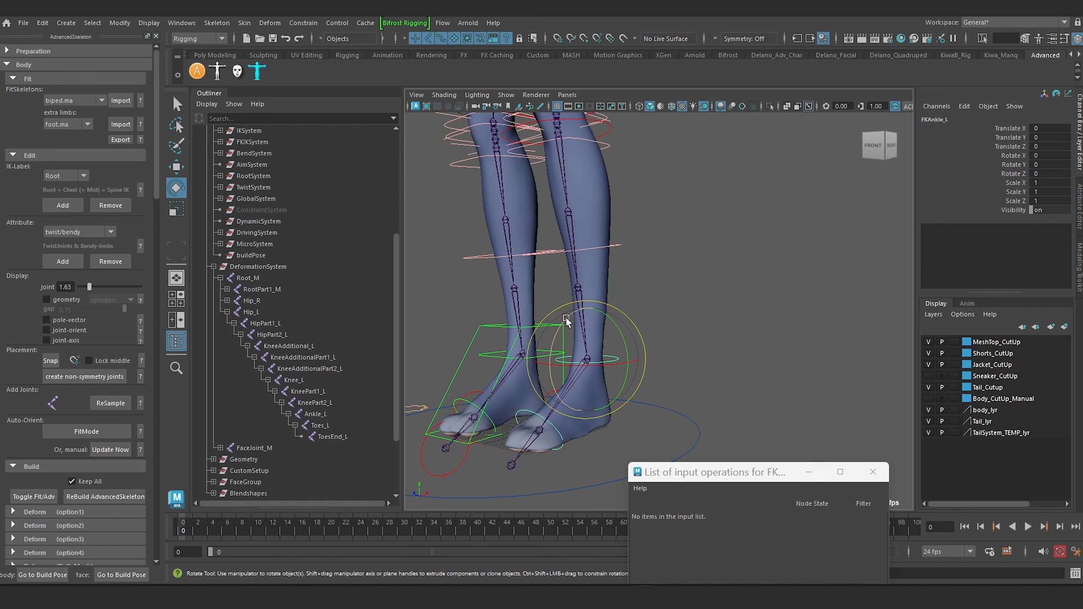
left_click_drag(565, 318, 557, 367)
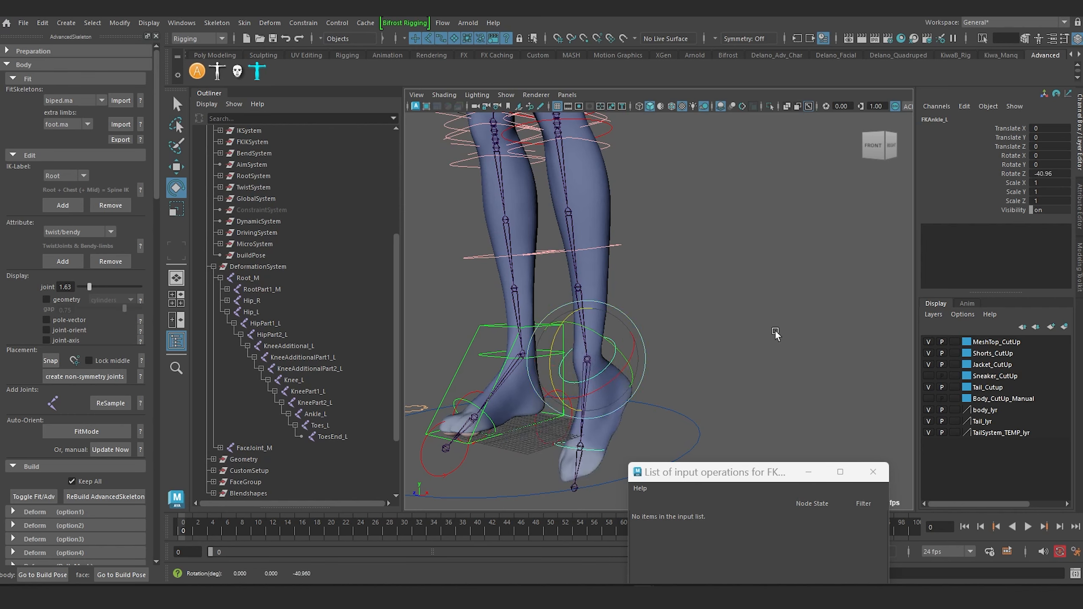
left_click(775, 330)
Examine the Ankle_L joint's rotation values and the foot's deformation around it with the FK ankle rotated
left_click(584, 396)
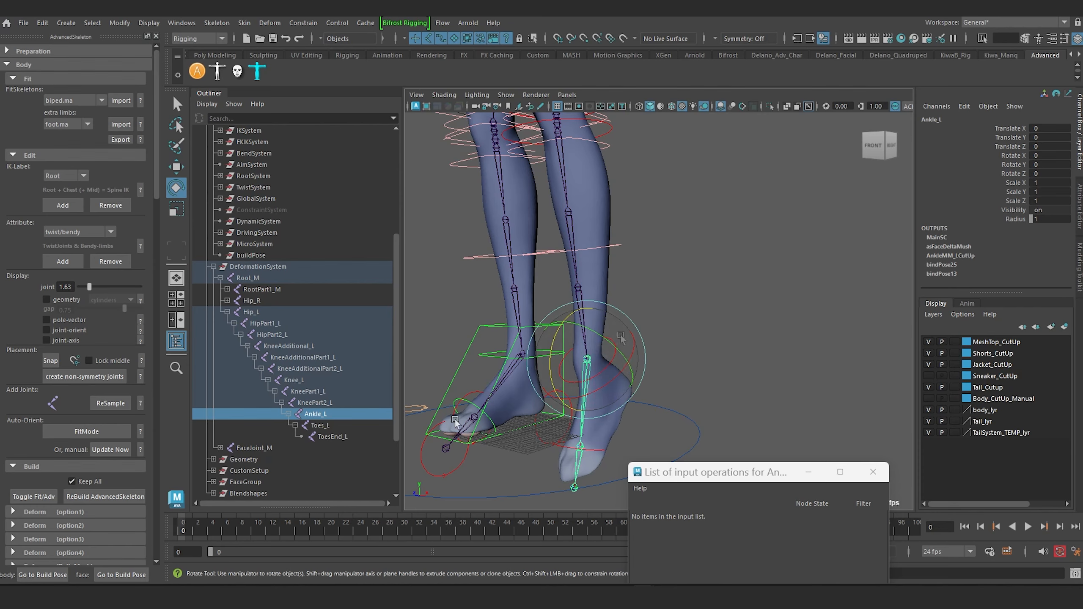
left_click_drag(602, 351, 608, 360, "alt")
middle_click_drag(608, 361, 613, 316, "alt")
right_click_drag(613, 316, 596, 346, "alt")
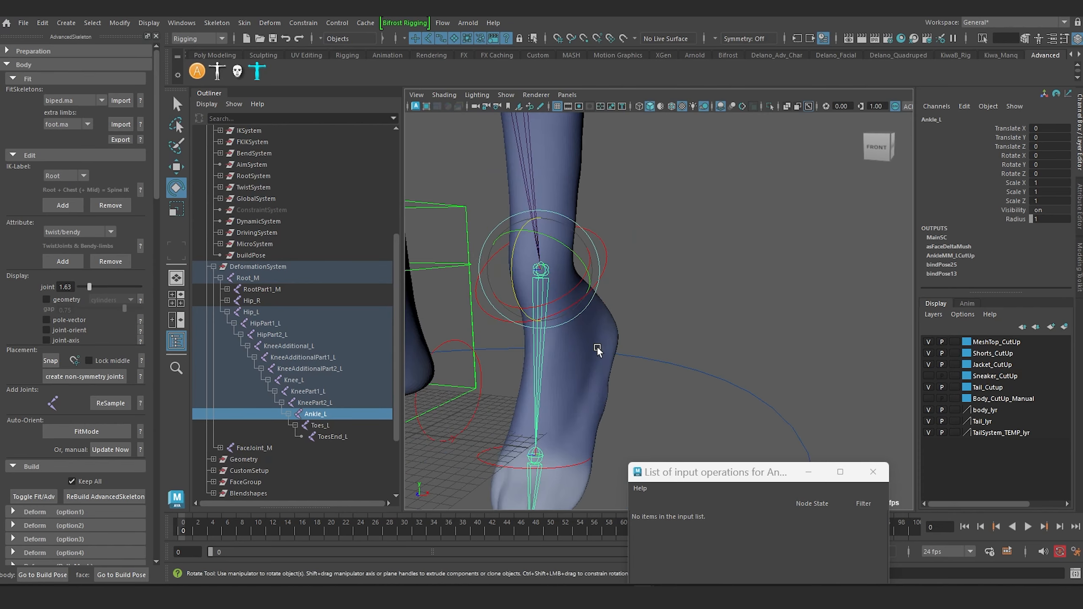
left_click_drag(596, 350, 556, 381, "alt")
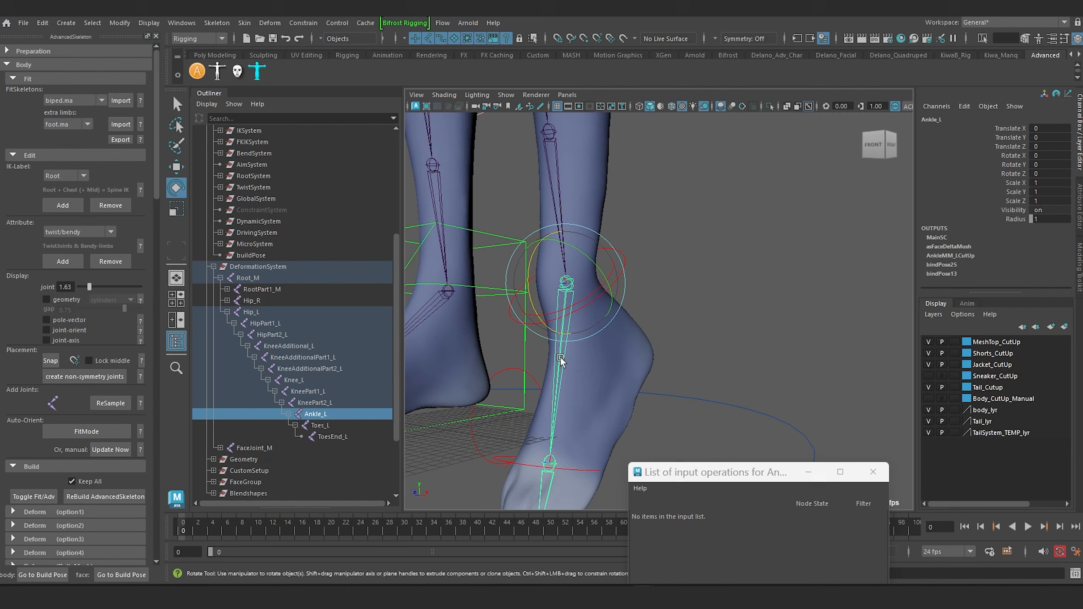
right_click_drag(565, 370, 562, 356, "alt")
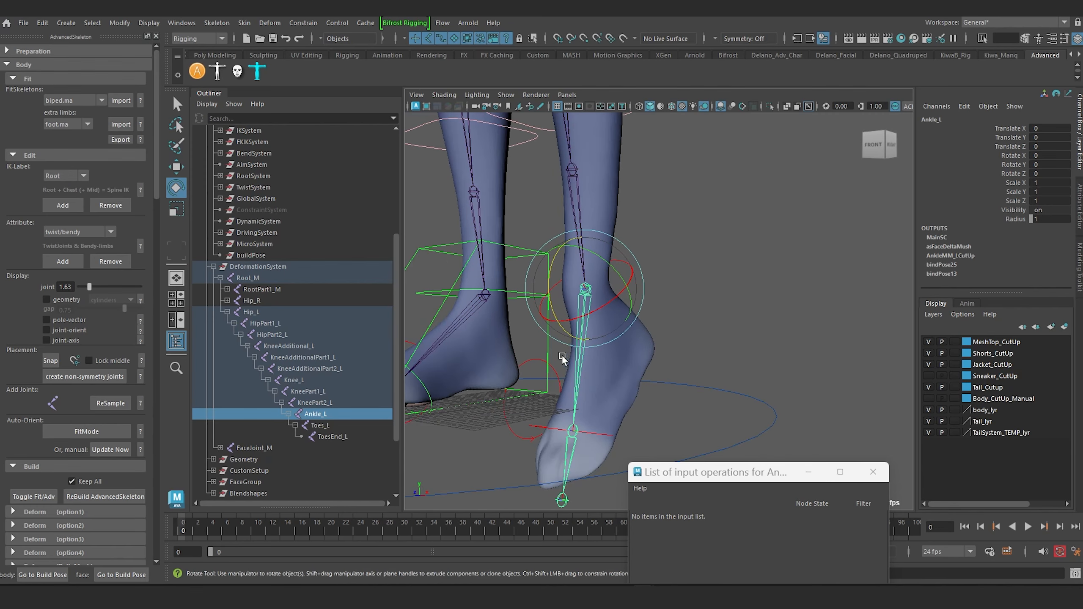
left_click_drag(562, 354, 583, 354, "alt")
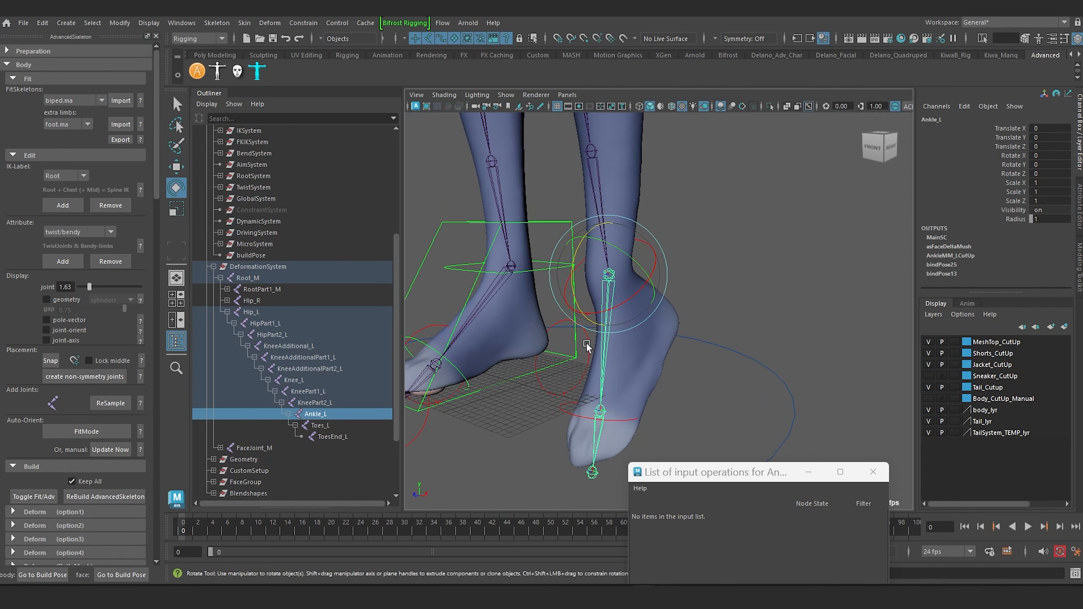
left_click(616, 324)
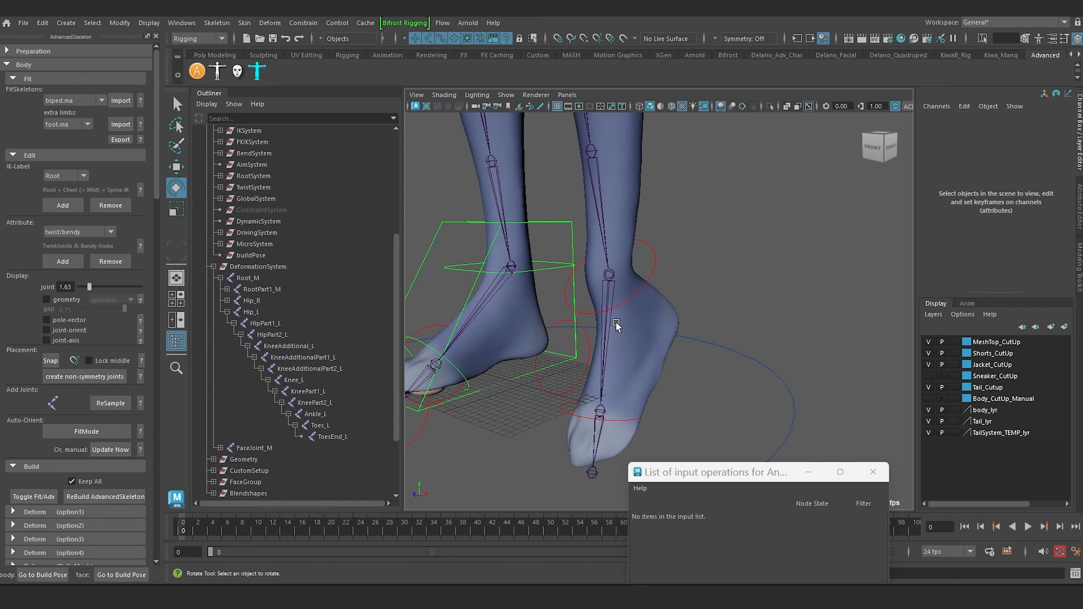
left_click(605, 329)
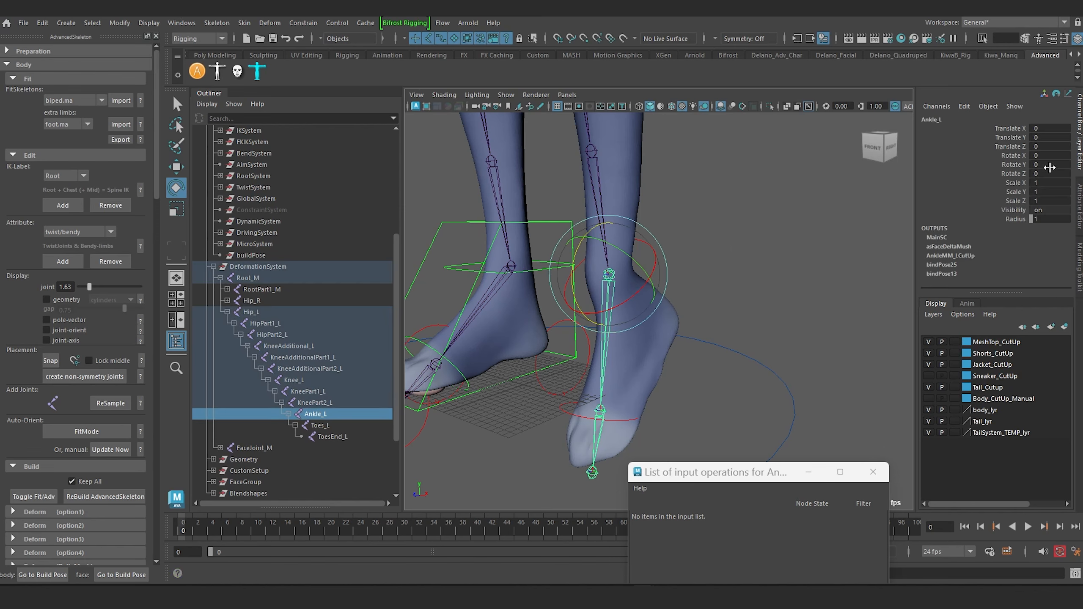
left_click(691, 251)
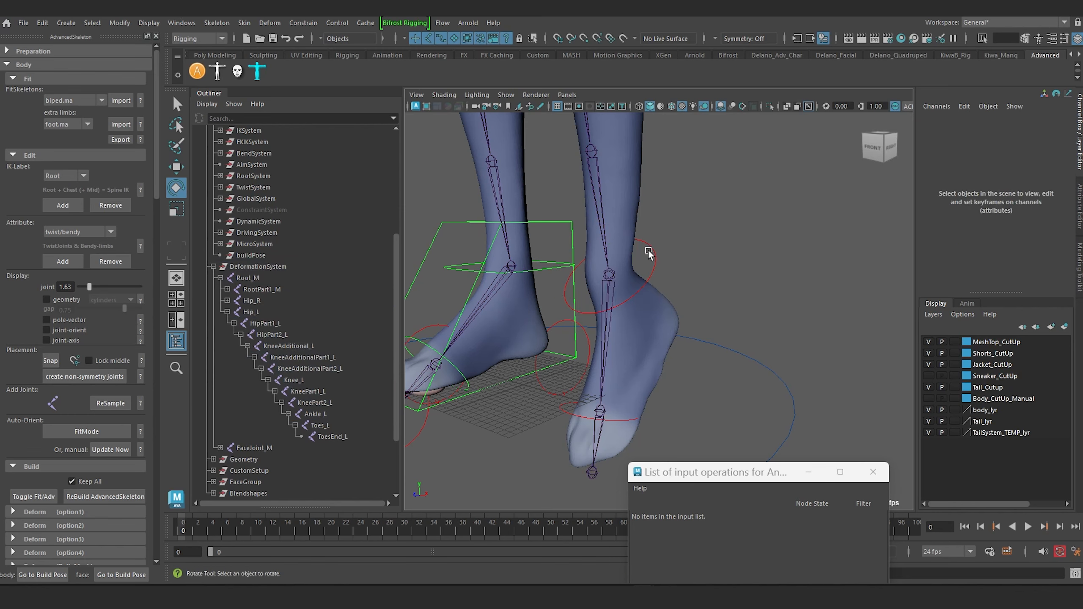
Set the FKAnkle_L control's Rotate Z to -36
left_click(648, 249)
double_click(1047, 174)
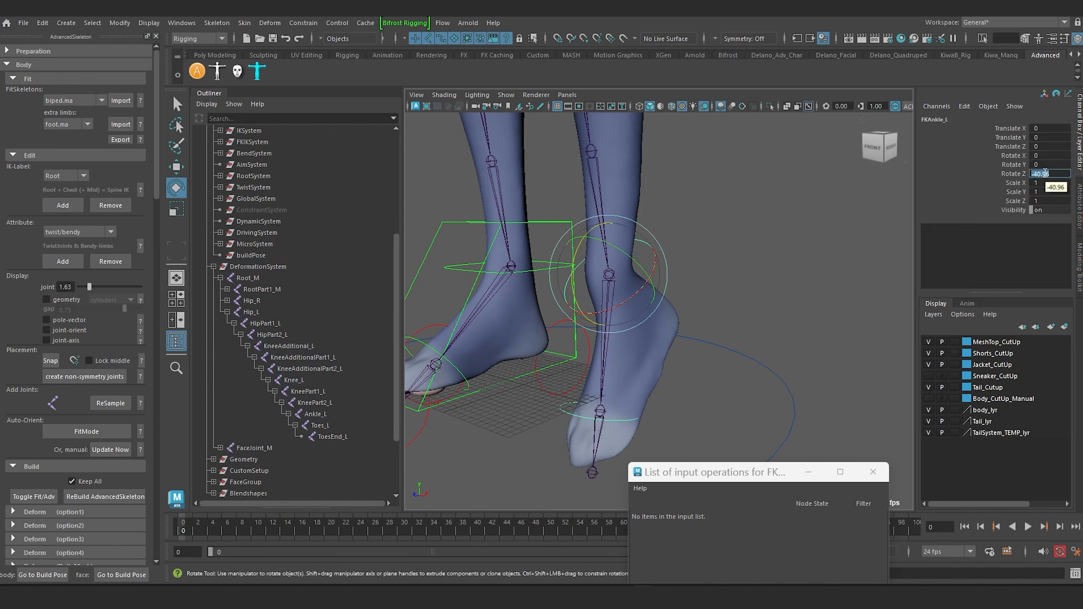
key("Return")
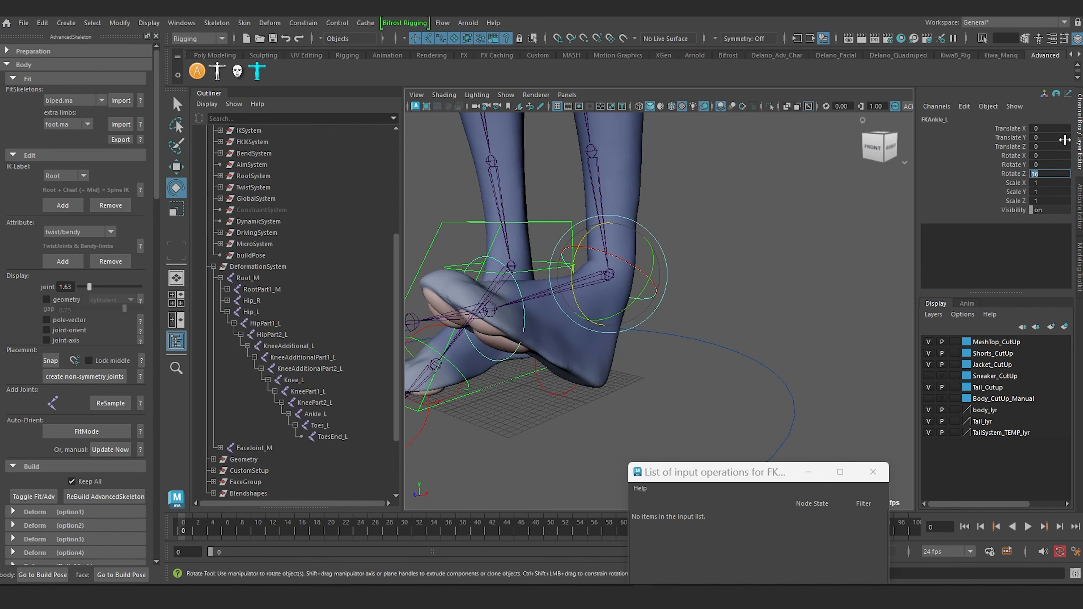
type("-36")
key("Return")
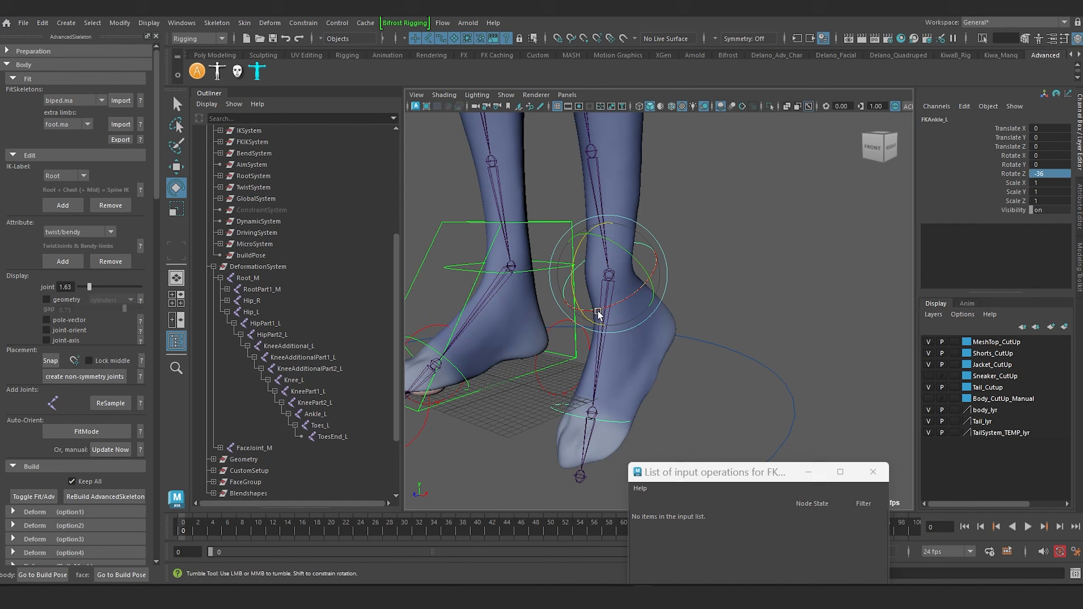
Select the Ankle_L joint again and inspect its rotation channels with the FK ankle posed
left_click_drag(597, 309, 626, 358, "alt")
left_click(634, 362)
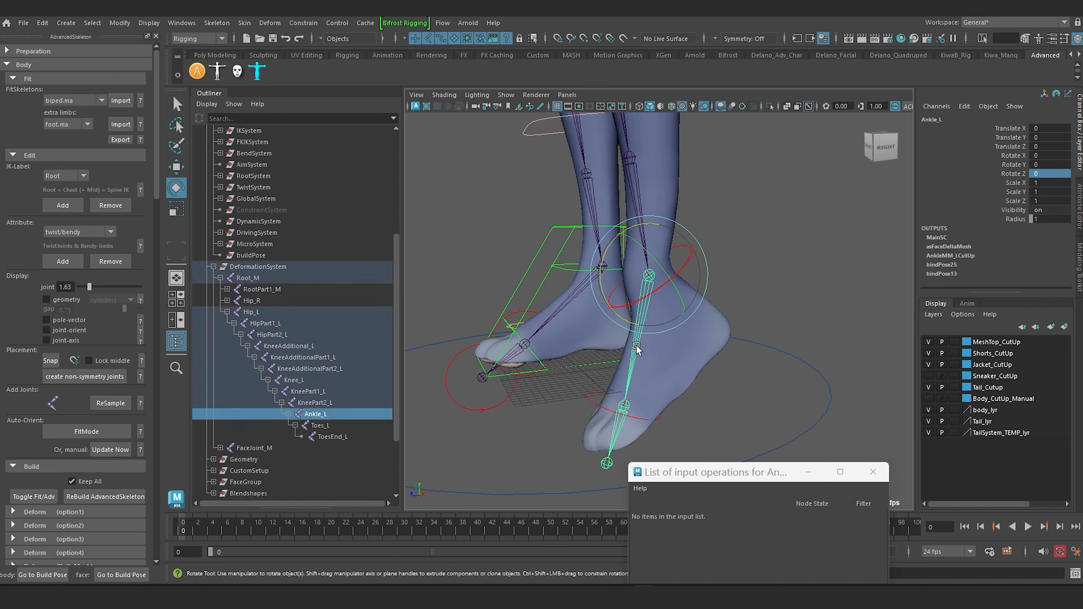
left_click_drag(689, 310, 724, 298, "alt")
right_click_drag(724, 296, 680, 213, "alt")
middle_click_drag(681, 213, 649, 321, "alt")
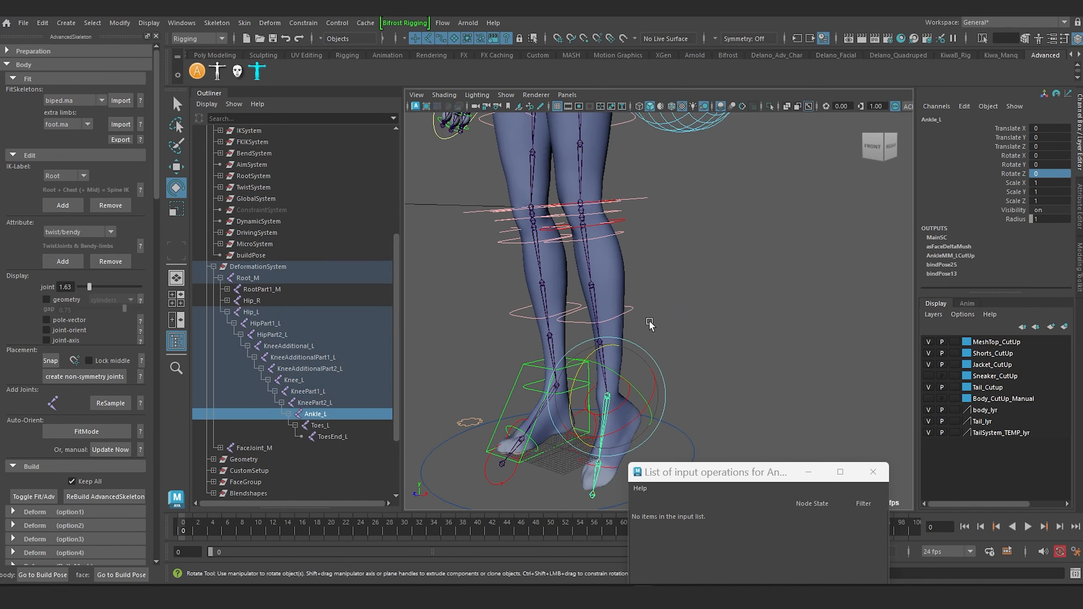
left_click_drag(649, 320, 698, 313, "alt")
right_click_drag(698, 313, 698, 217, "alt")
middle_click_drag(698, 217, 683, 316, "alt")
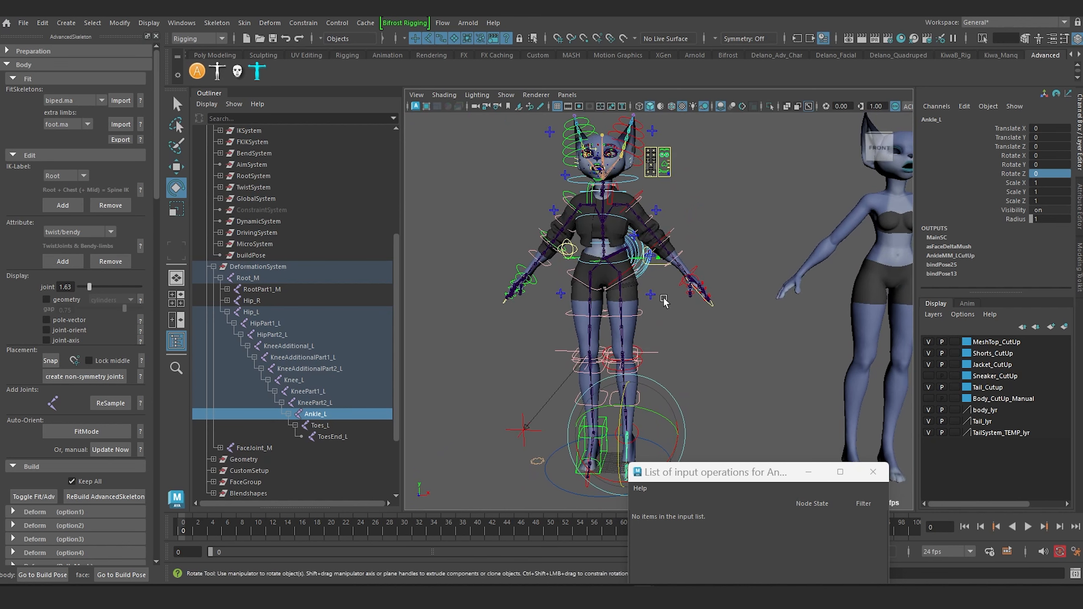
Set the left leg's FKIKBlend to 10 to switch it back to IK
left_click(648, 293)
double_click(1050, 129)
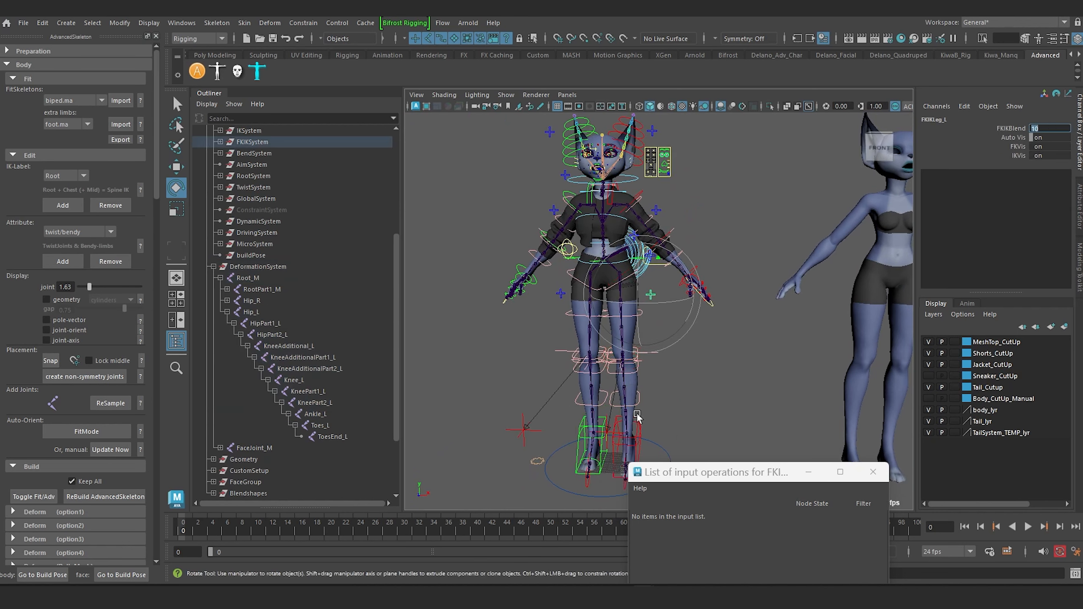
left_click_drag(638, 415, 572, 368, "alt")
middle_click_drag(571, 369, 574, 243, "alt")
right_click_drag(573, 243, 560, 213, "alt")
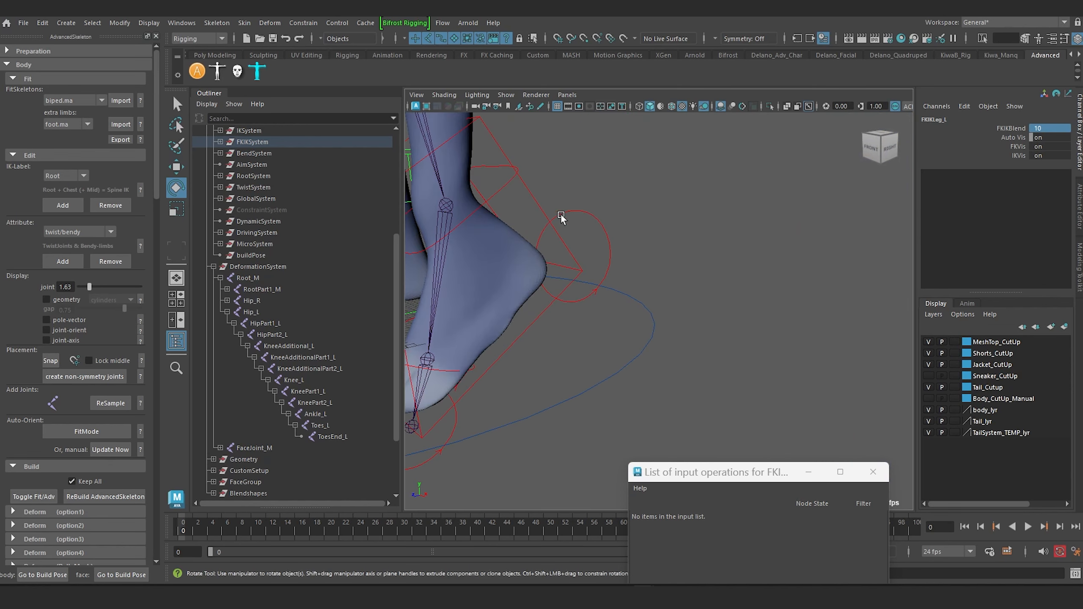
Compare the rotation values of the IKLeg_L control with those of the Ankle_L joint
left_click(528, 189)
middle_click_drag(560, 210, 599, 227, "alt")
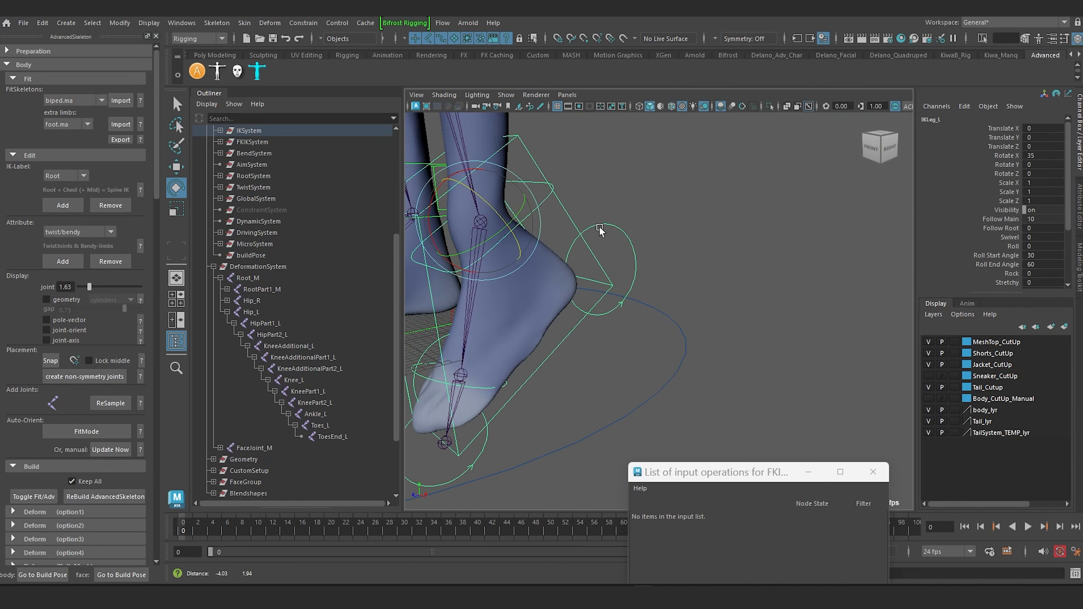
left_click(477, 301)
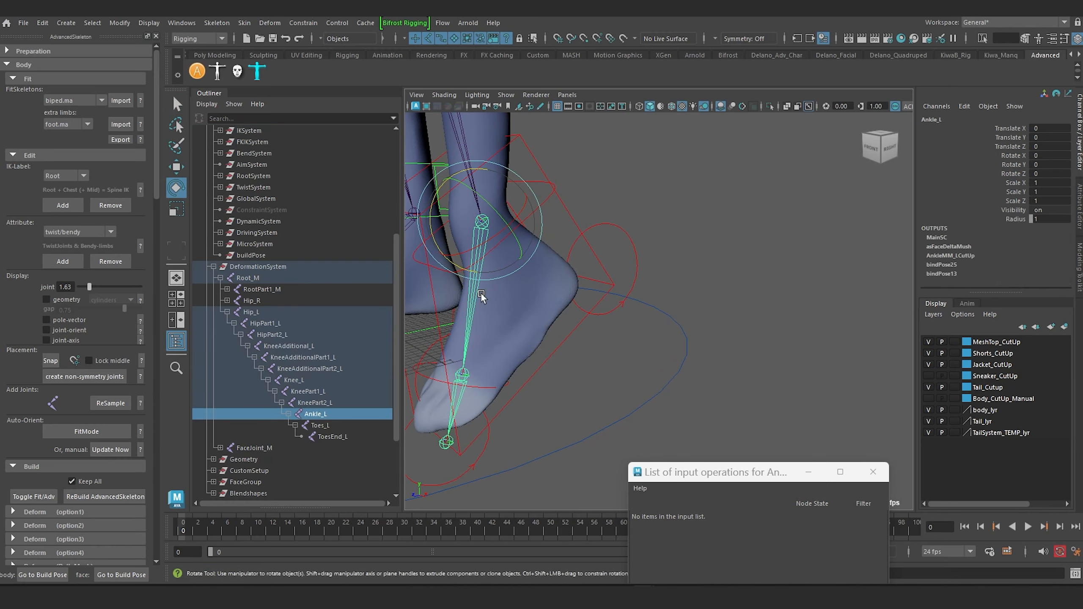
Expand AdvancedSkeleton's Preparation section to check the rig options, including Offset Parent Matrix
scroll(481, 297, "down", 3)
middle_click_drag(509, 268, 535, 299, "alt")
left_click_drag(534, 298, 645, 272, "alt")
scroll(575, 299, "up", 3)
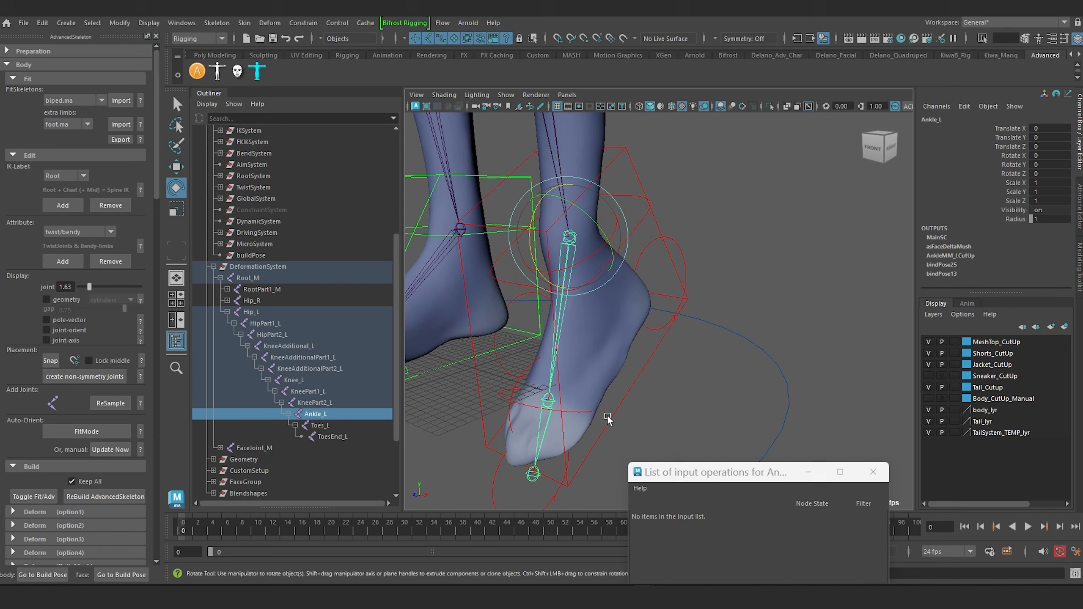
scroll(571, 283, "down", 3)
middle_click_drag(607, 255, 561, 354, "alt")
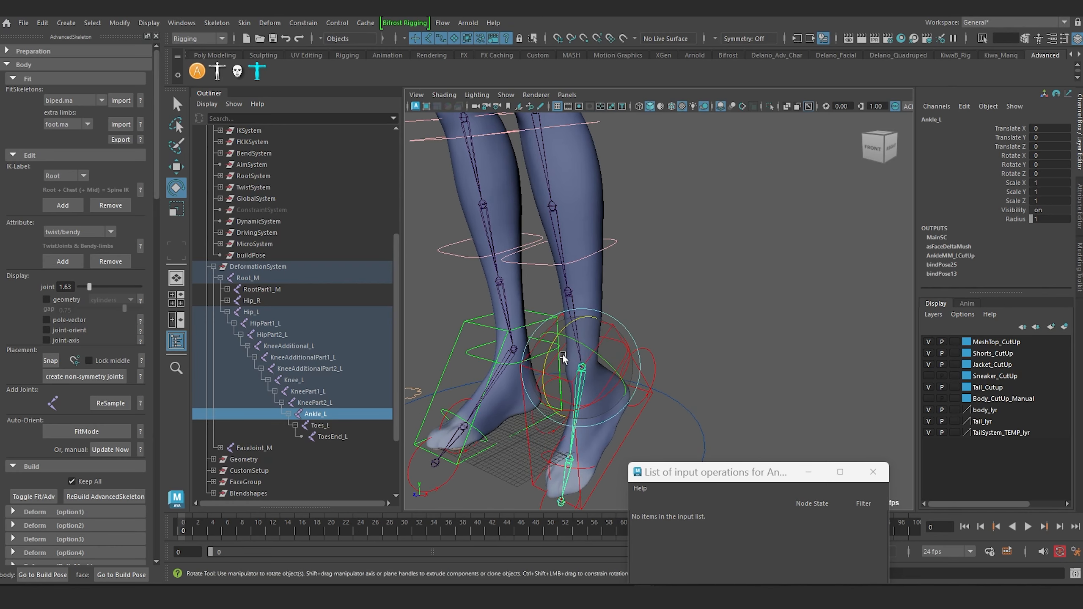
scroll(573, 282, "down", 5)
middle_click_drag(573, 283, 544, 361, "alt")
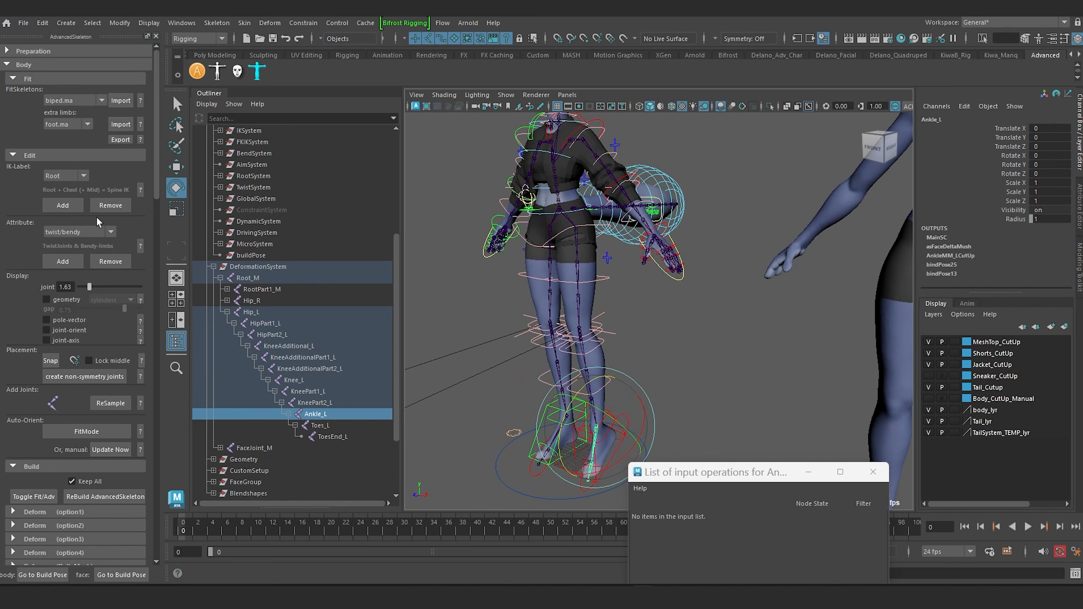
left_click(7, 50)
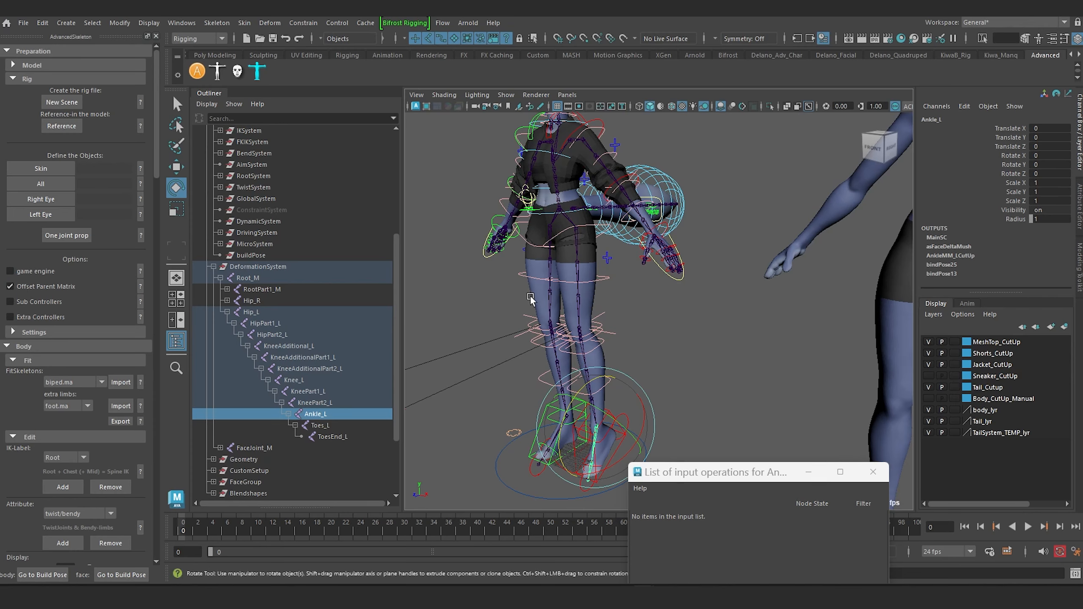
Examine the character rig's joints and controls from the head down to the left foot
scroll(612, 327, "up", 5)
middle_click_drag(560, 240, 561, 343, "alt")
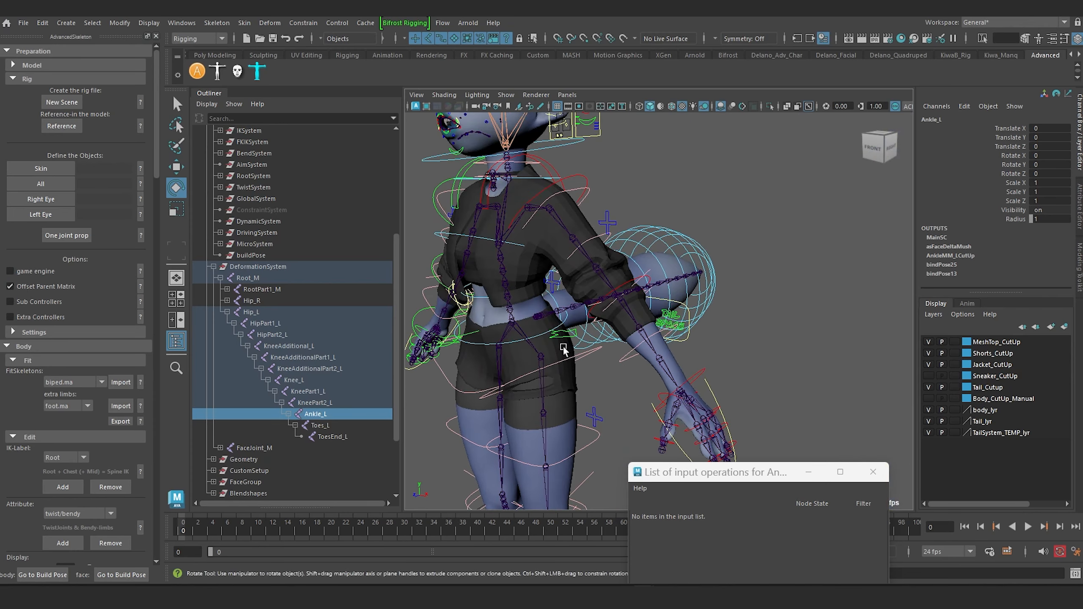
left_click_drag(563, 347, 590, 351, "alt")
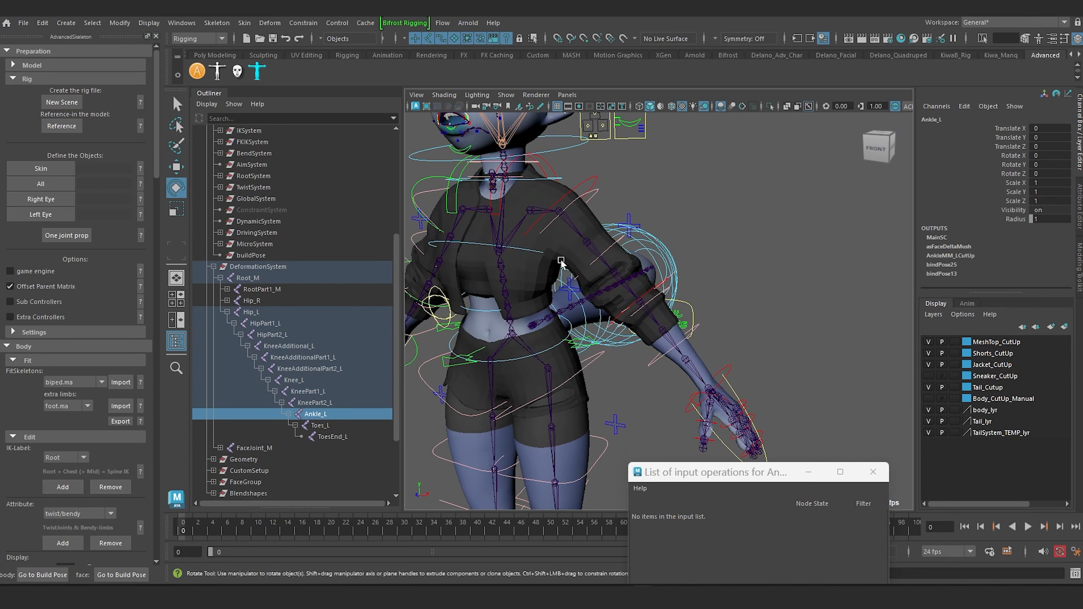
middle_click_drag(554, 226, 515, 117, "alt")
scroll(571, 285, "down", 3)
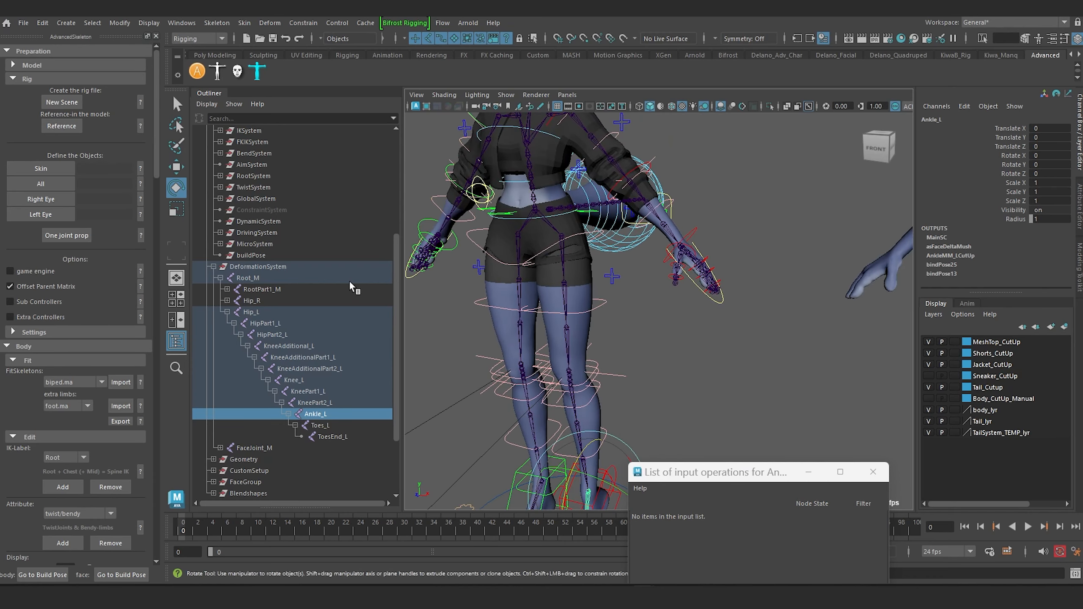
left_click_drag(430, 347, 469, 329, "alt")
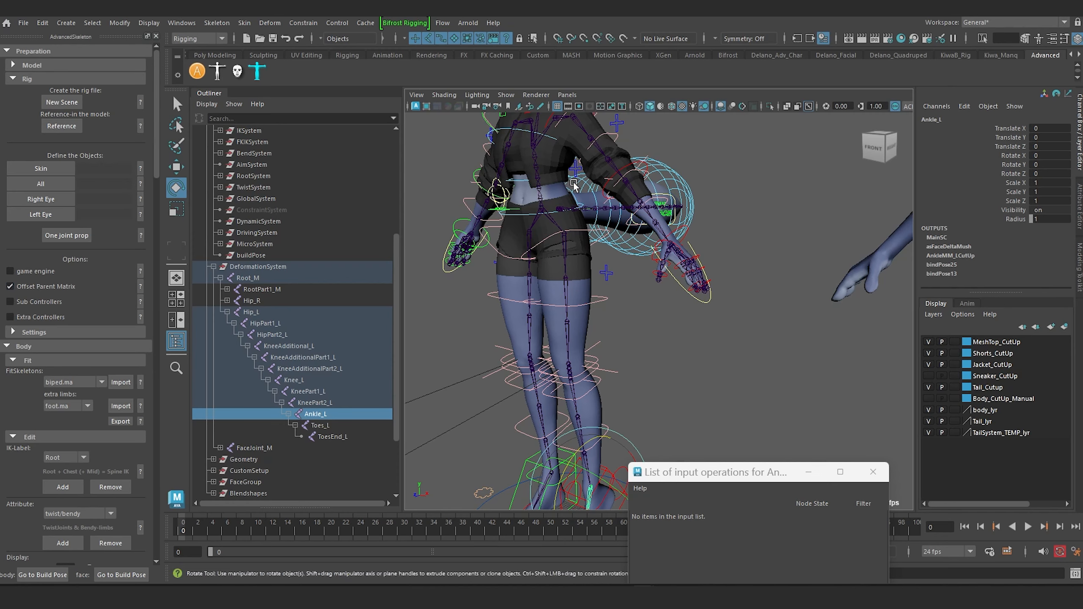
middle_click_drag(557, 201, 569, 275, "alt")
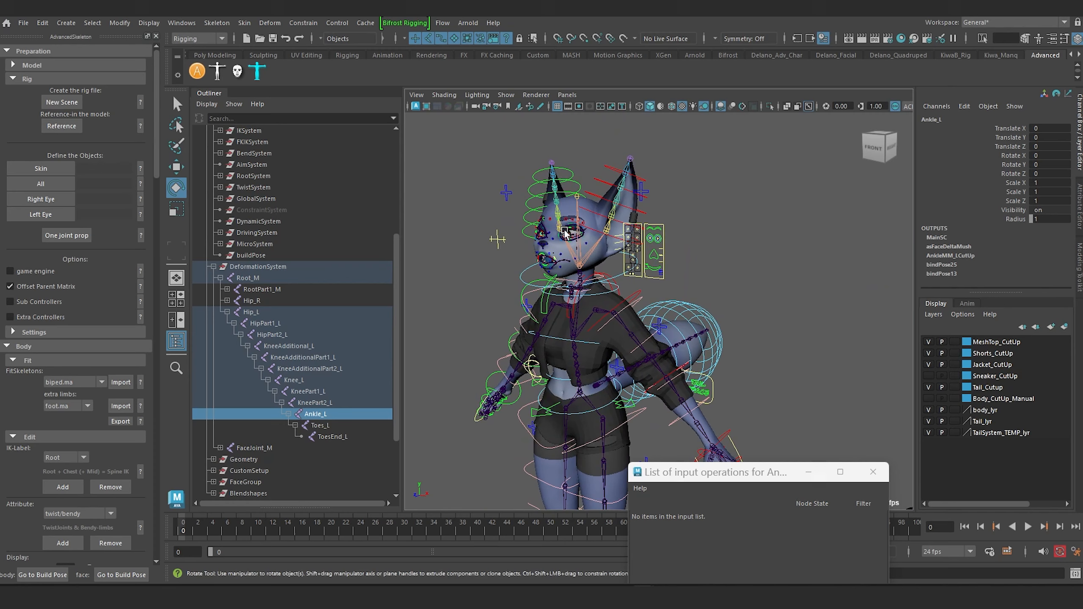
middle_click_drag(568, 256, 549, 199, "alt")
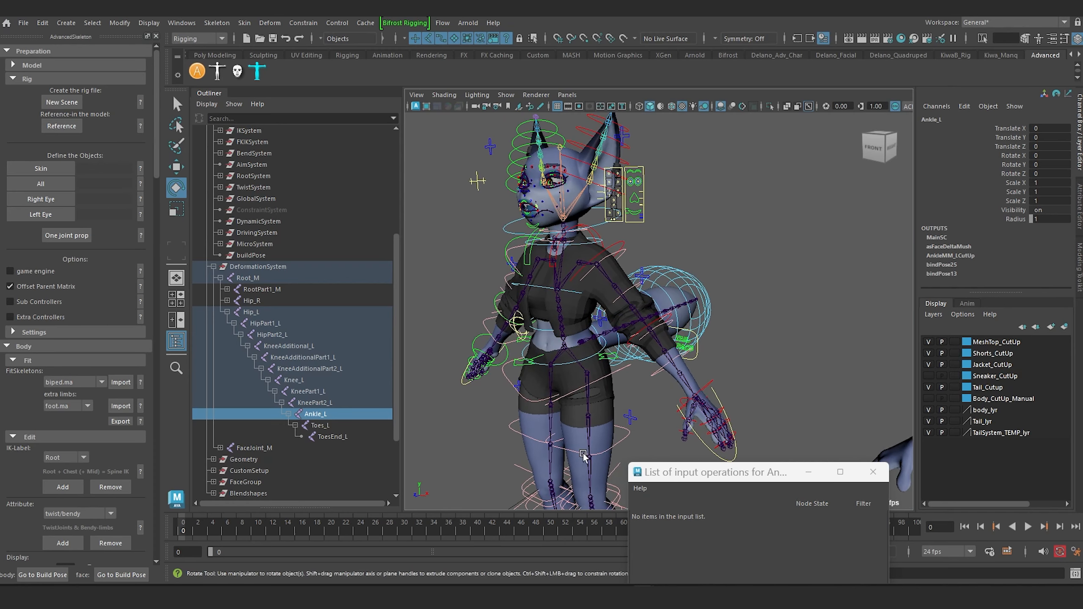
middle_click_drag(568, 334, 582, 182, "alt")
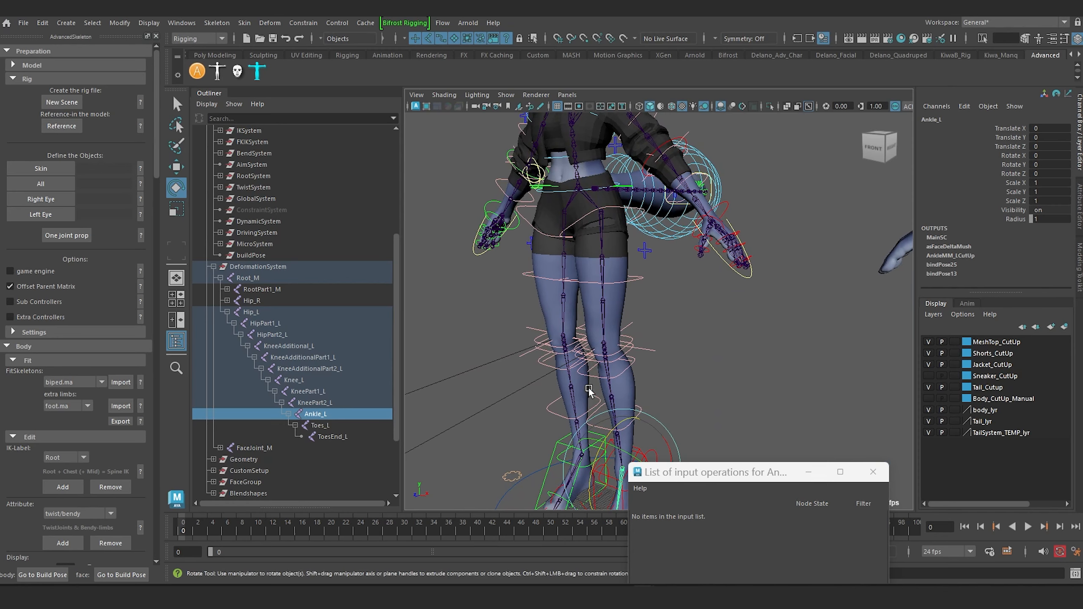
middle_click_drag(582, 387, 562, 220, "alt")
scroll(572, 384, "up", 8)
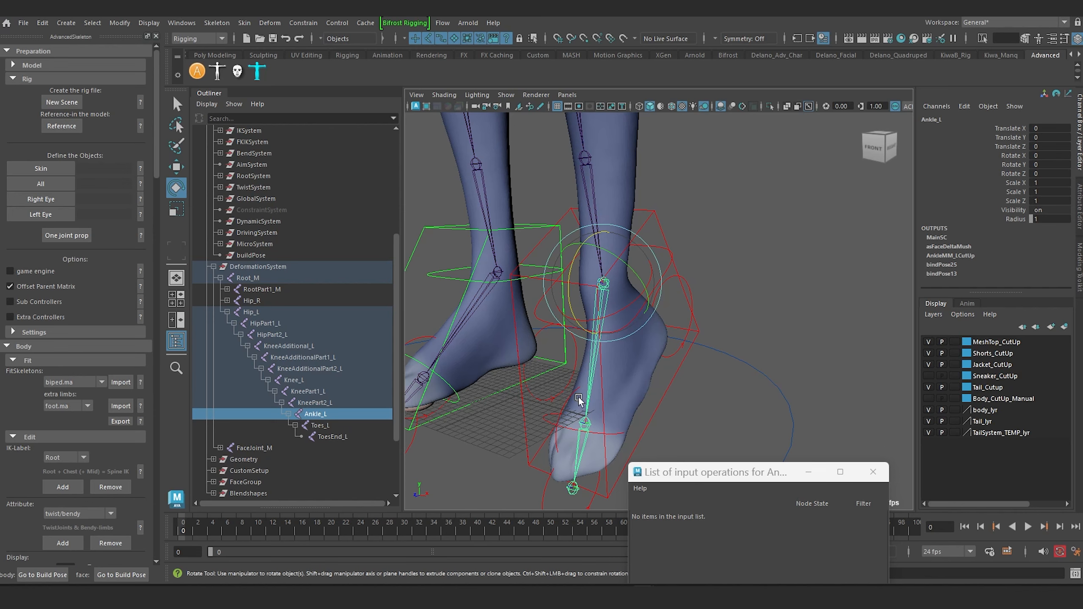
Show the Ankle_L joint's full attributes and compare its transform values with its Offset Parent Matrix composition values
left_click(602, 376)
left_click(598, 368)
left_click(1080, 203)
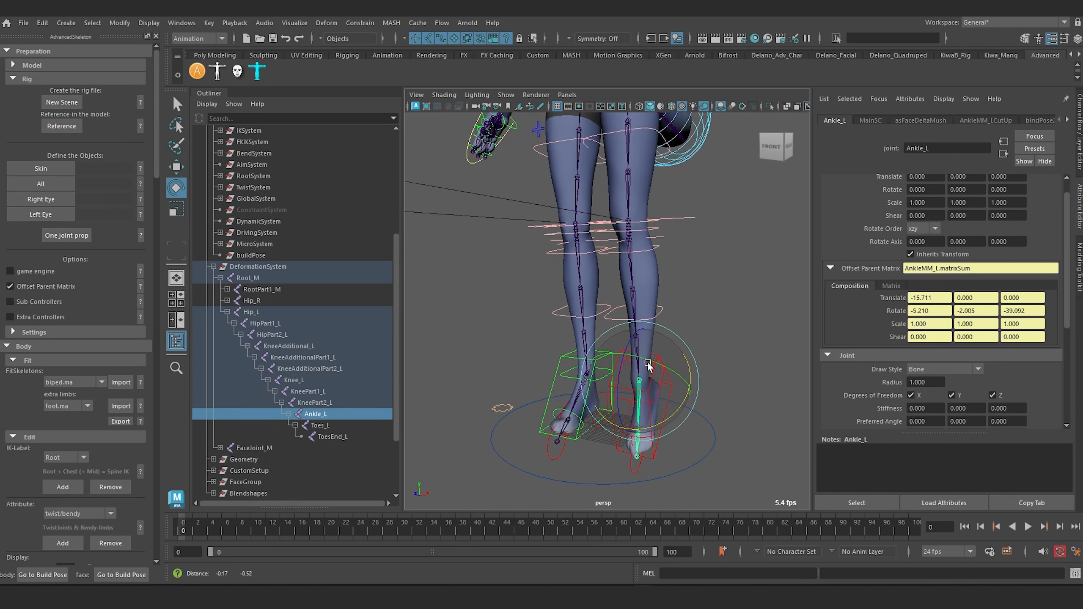
scroll(648, 365, "up", 3)
scroll(648, 366, "up", 3)
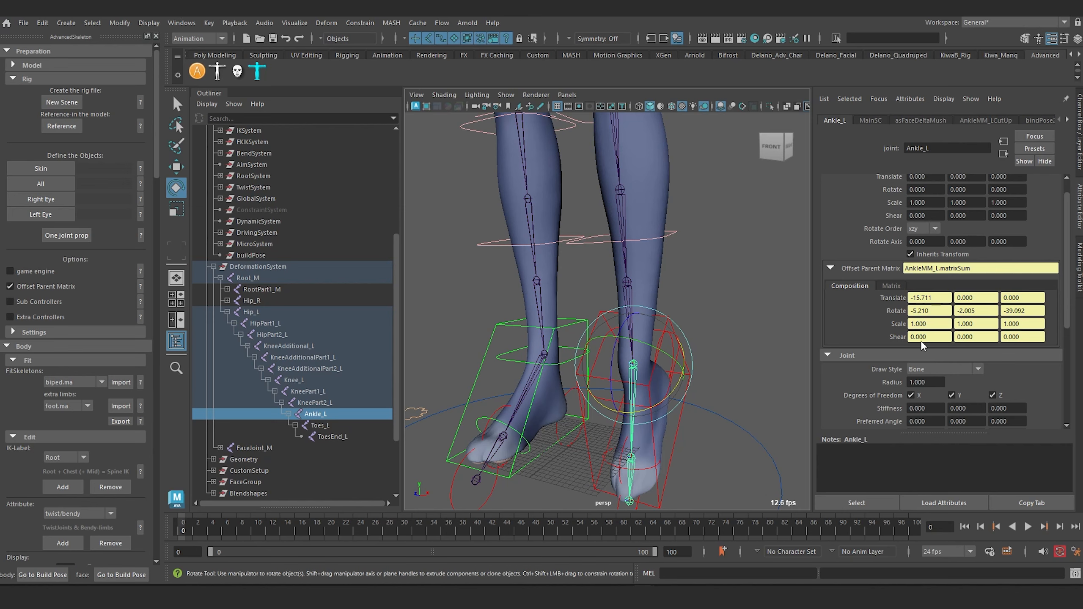
scroll(971, 276, "up", 1)
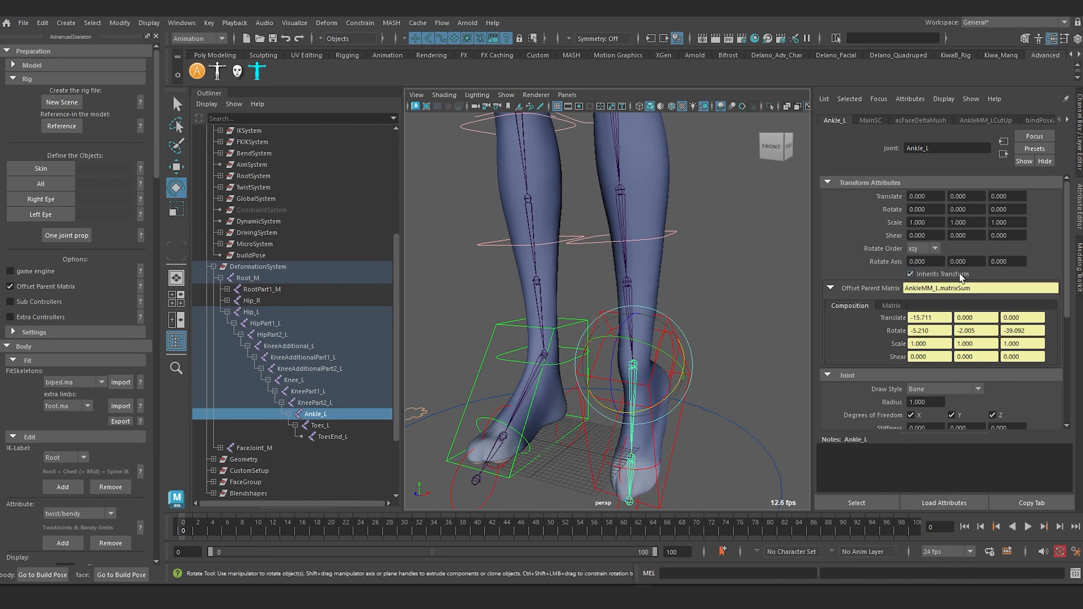
scroll(971, 328, "down", 2)
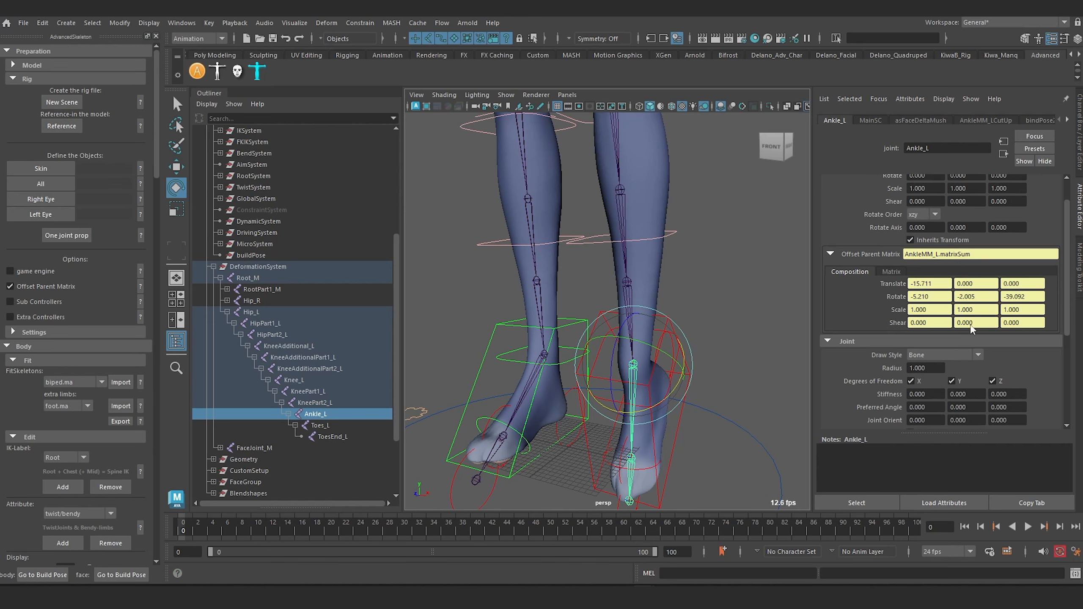
Open Set Driven Key and load the Ankle_L joint as both driver and driven
left_click(207, 24)
left_click(215, 150)
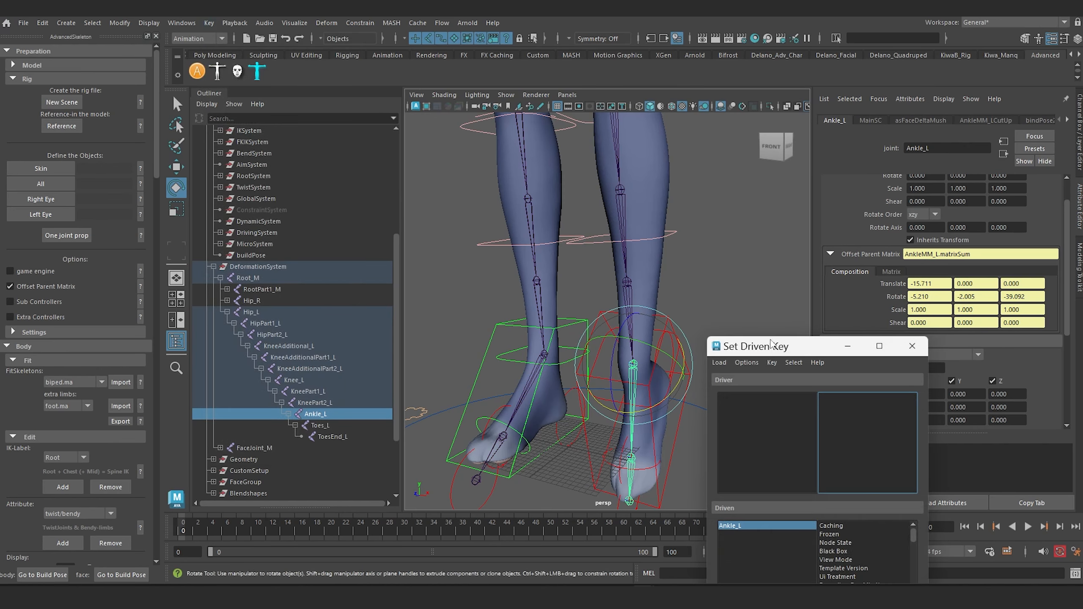
left_click_drag(771, 344, 724, 167)
left_click(622, 380)
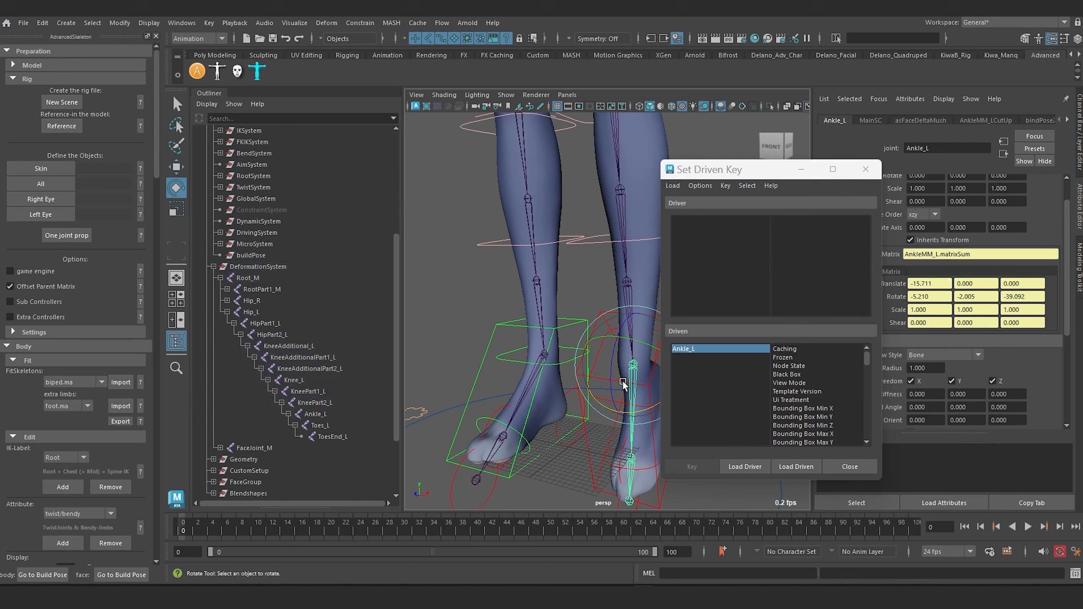
left_click(633, 400)
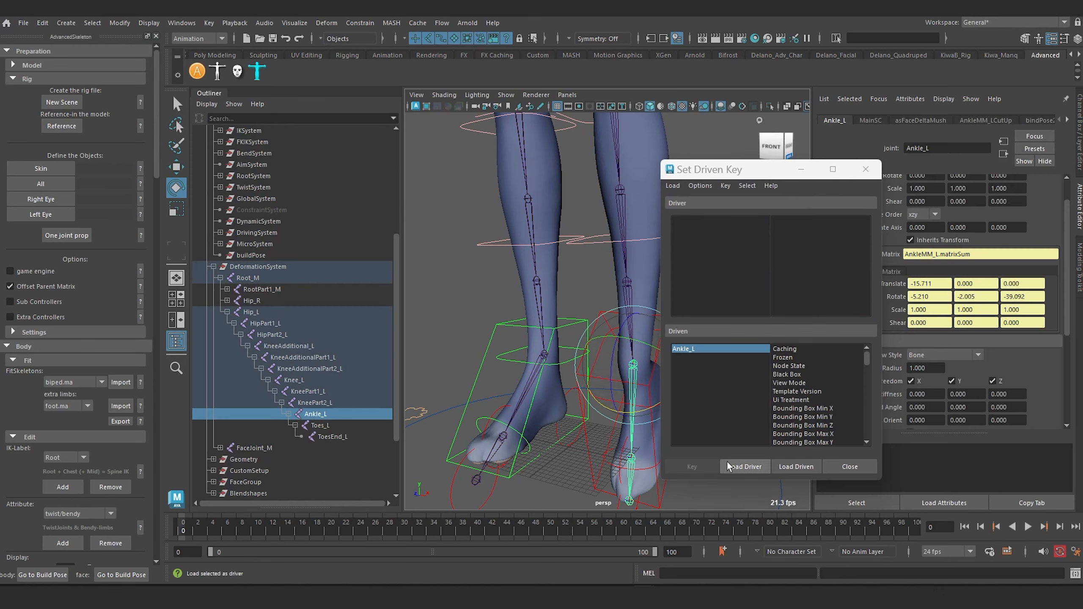
left_click(746, 464)
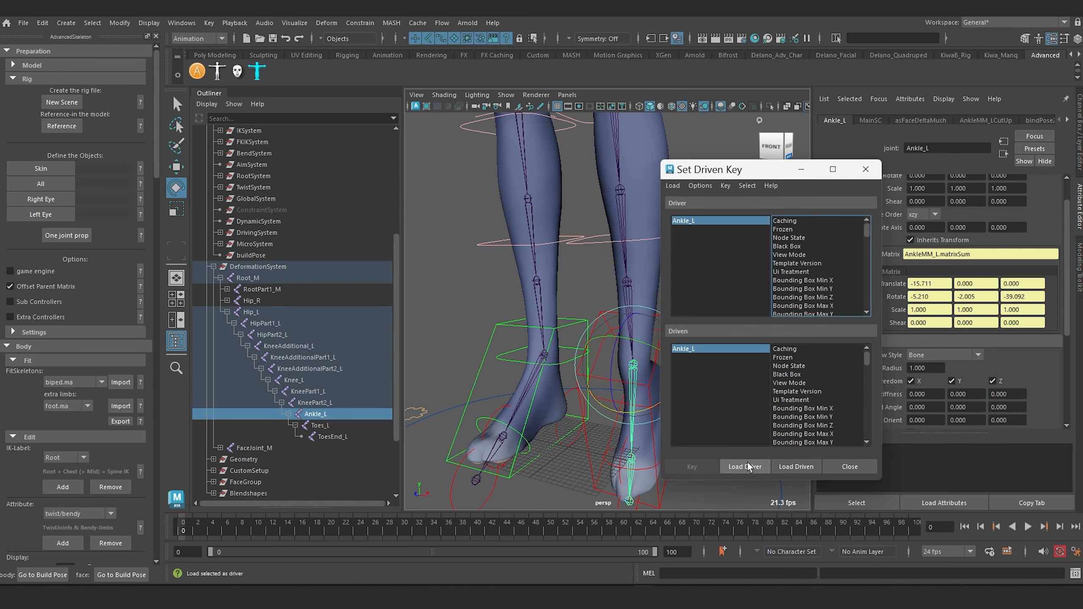
Toggle Show Non-Keyable Attributes off and back on in Set Driven Key
left_click(700, 185)
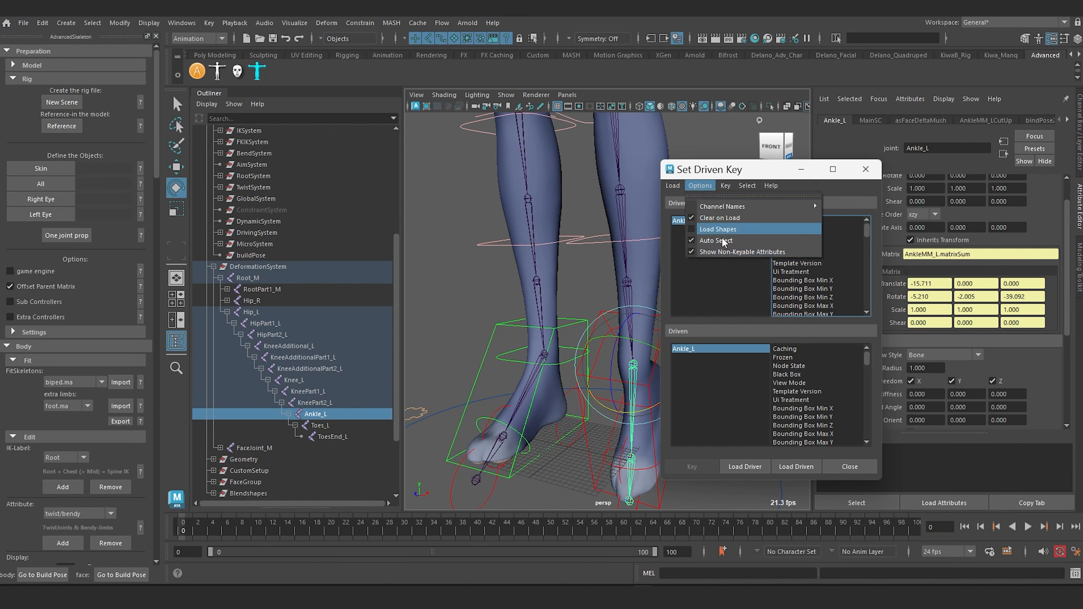
left_click(692, 251)
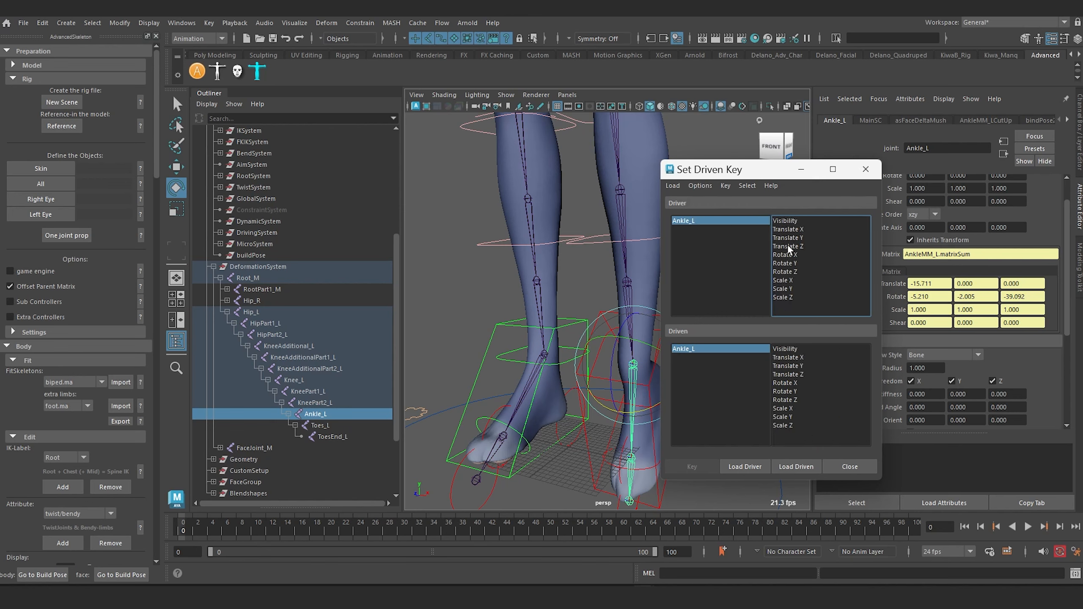
left_click(700, 186)
left_click(725, 283)
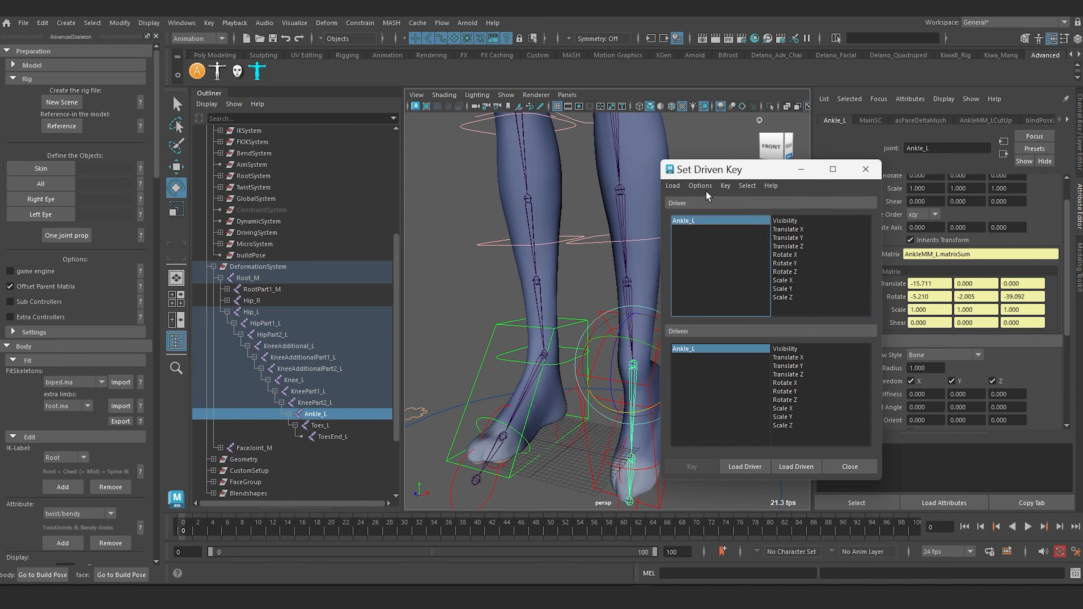
left_click(705, 186)
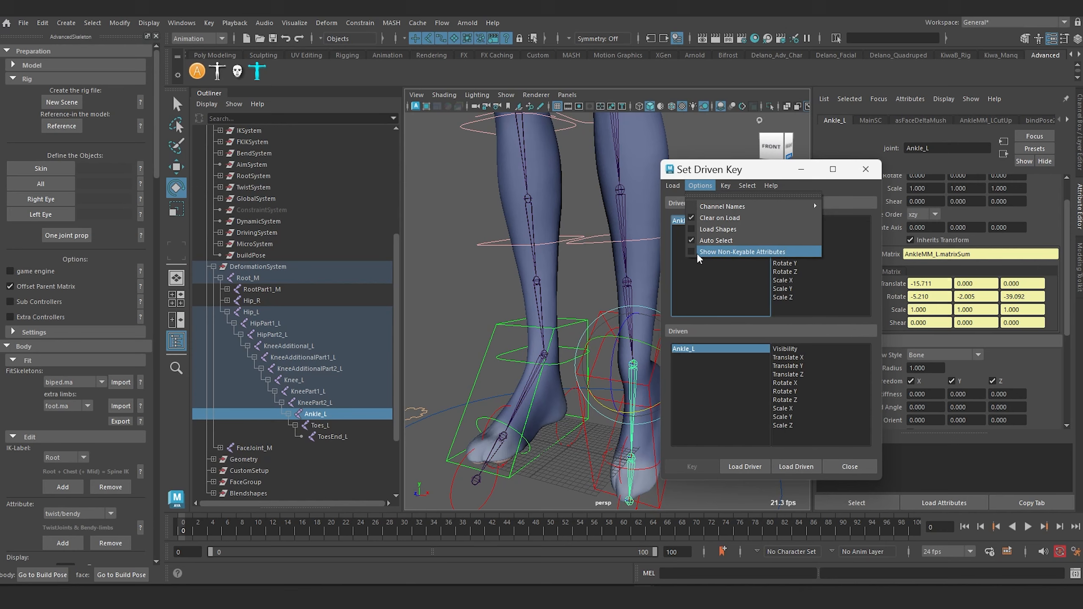
left_click(708, 251)
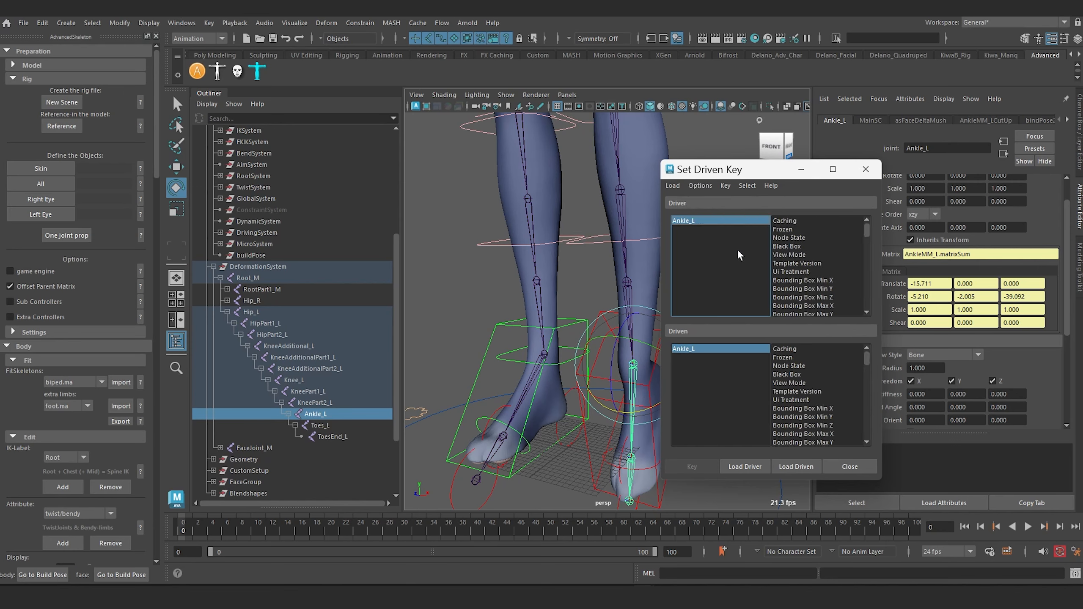
Search Ankle_L's driver attributes for the Offset Parent Matrix rotation channels, and close Set Driven Key
scroll(803, 220, "down", 12)
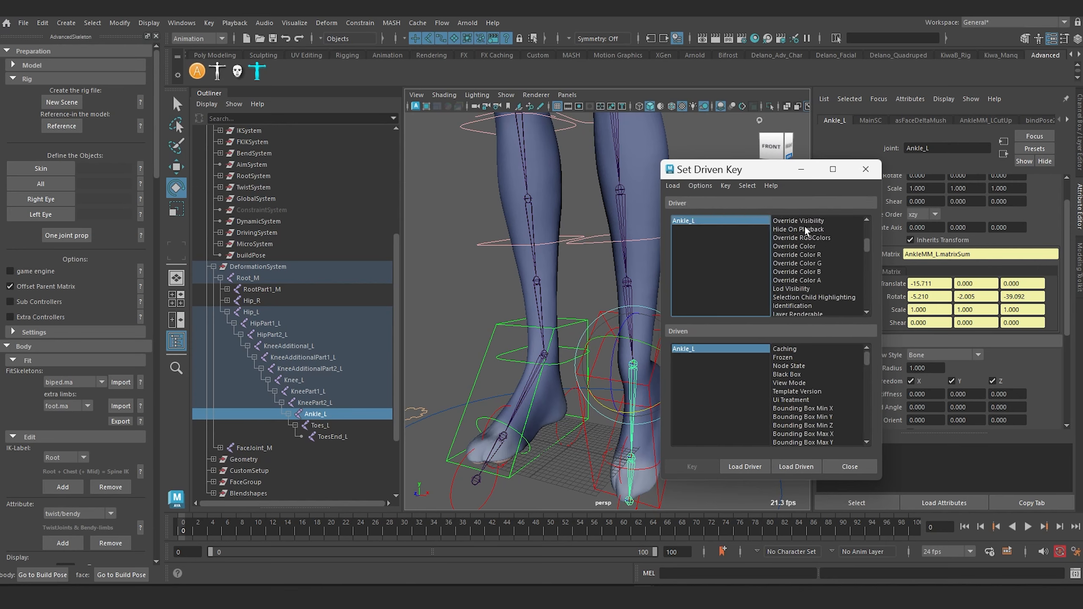
left_click_drag(759, 170, 692, 152)
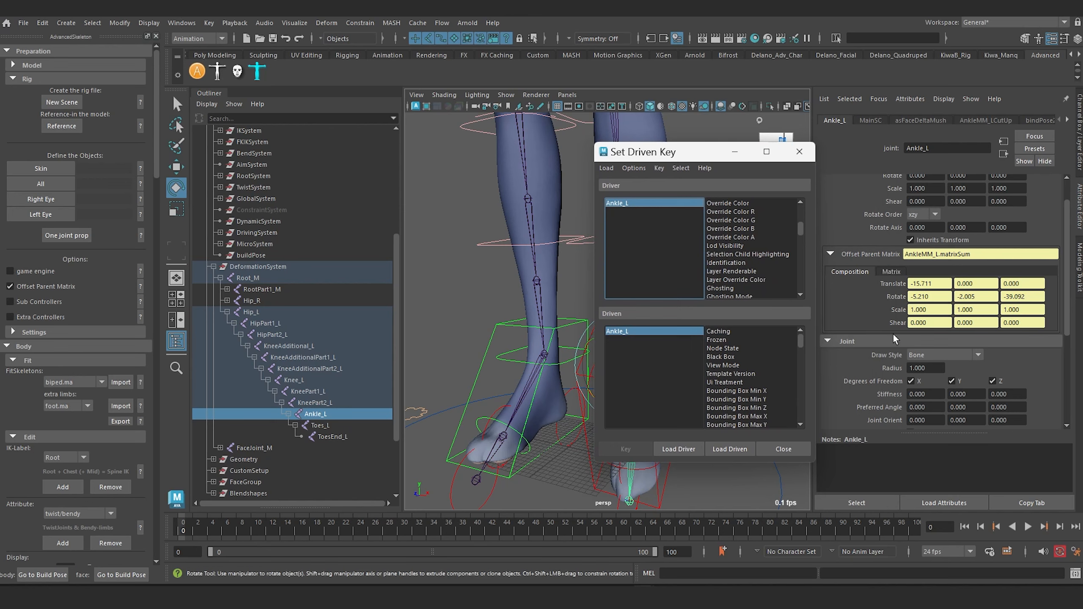
scroll(770, 255, "down", 15)
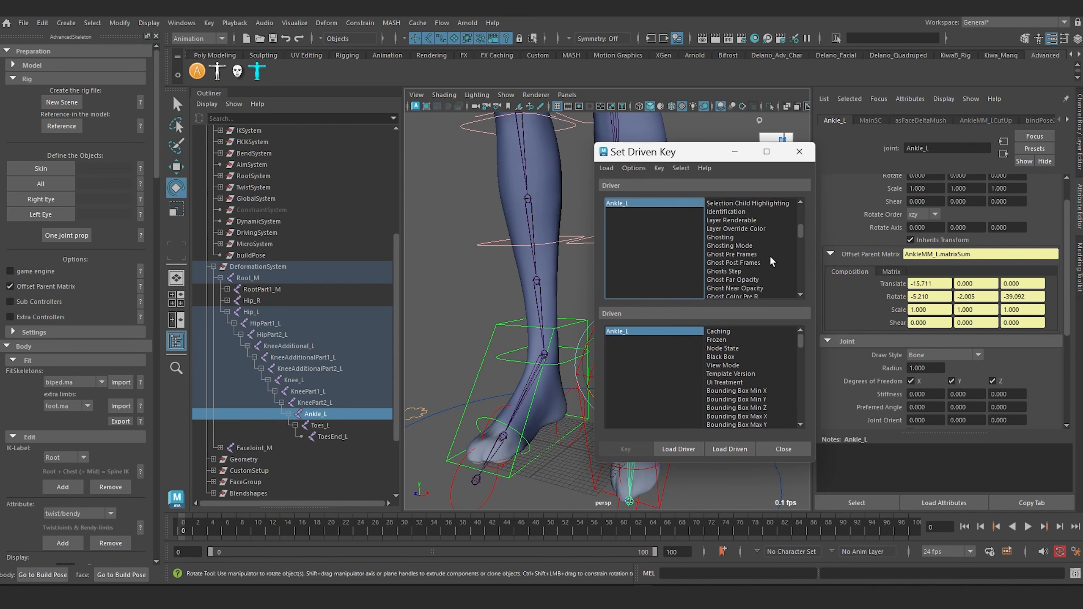
scroll(770, 255, "down", 5)
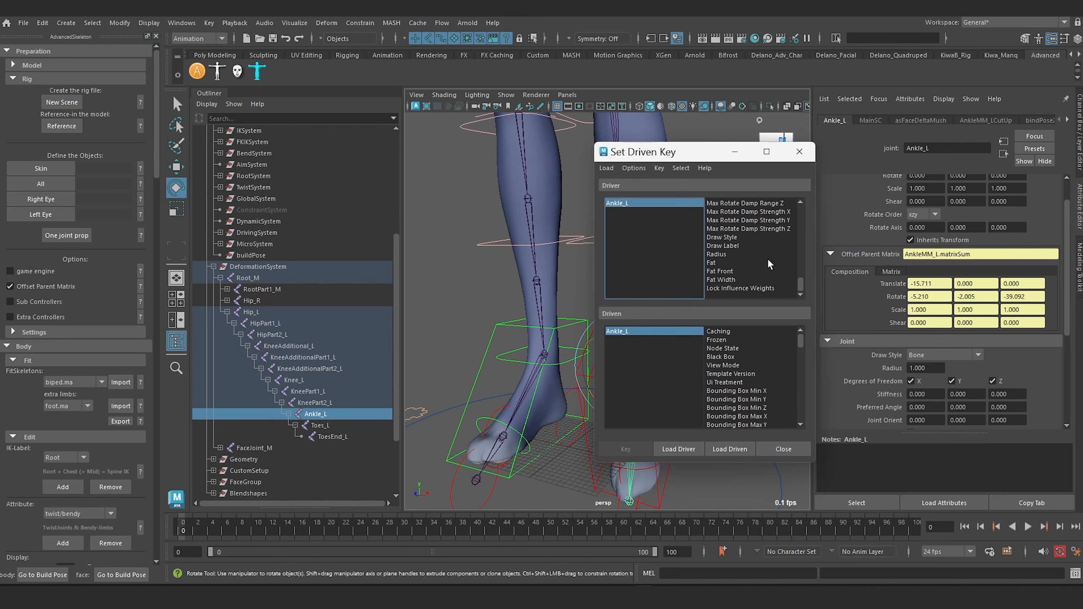
scroll(743, 241, "up", 15)
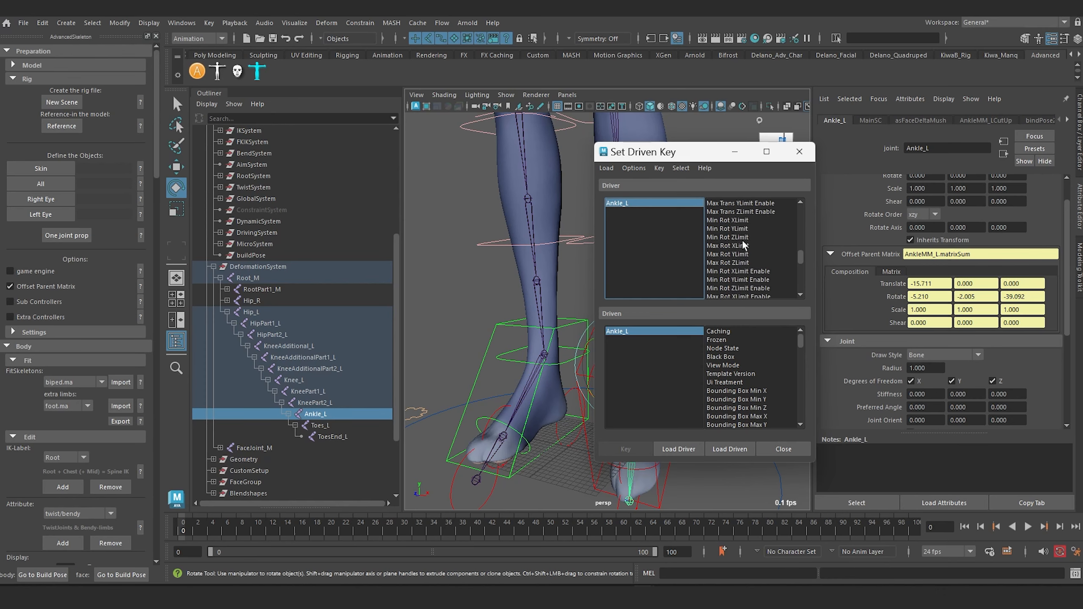
scroll(743, 243, "up", 10)
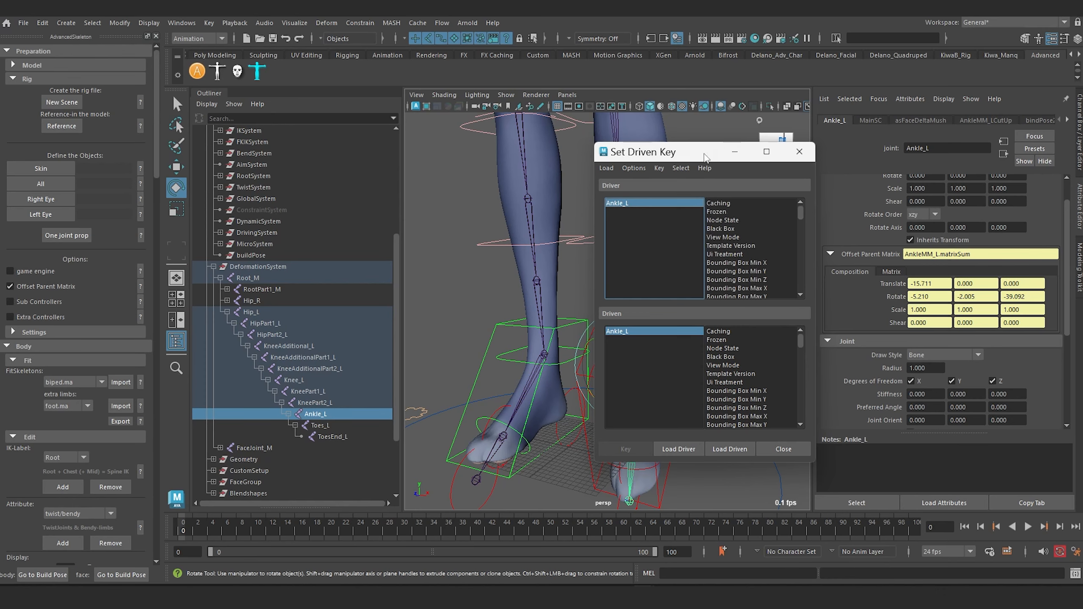
left_click_drag(705, 156, 506, 137)
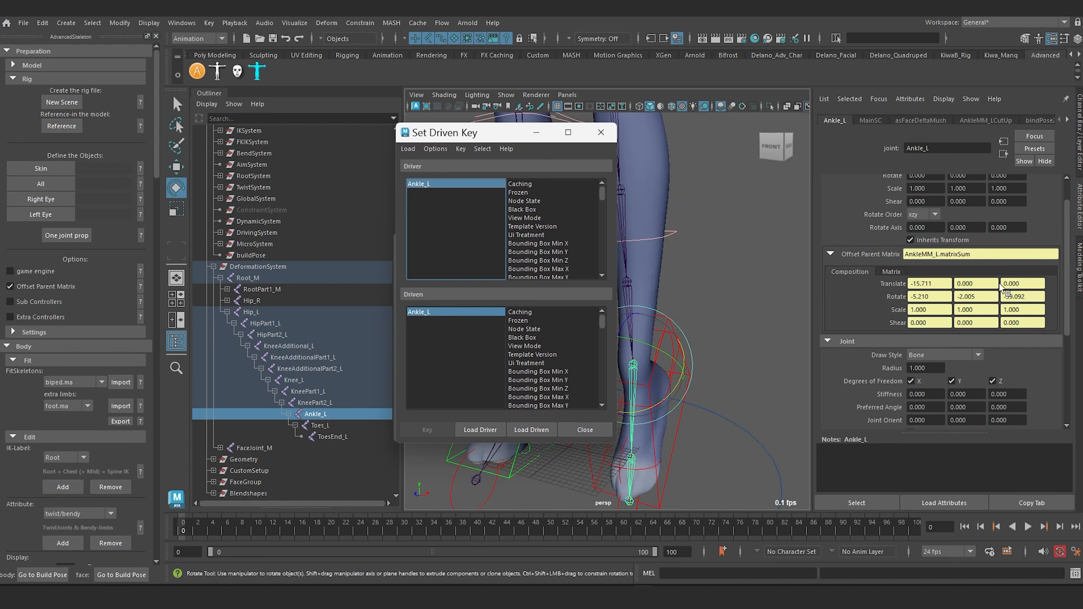
left_click(601, 133)
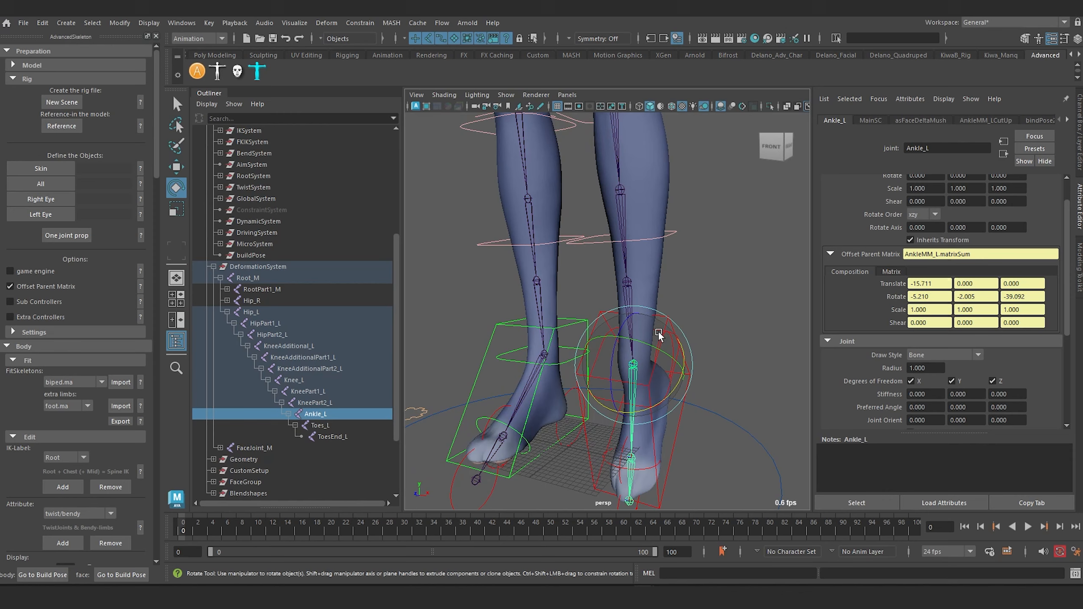
Open the Node Editor with the Ankle_L joint selected and move its window clear of the left foot
left_click_drag(658, 332, 597, 315, "alt")
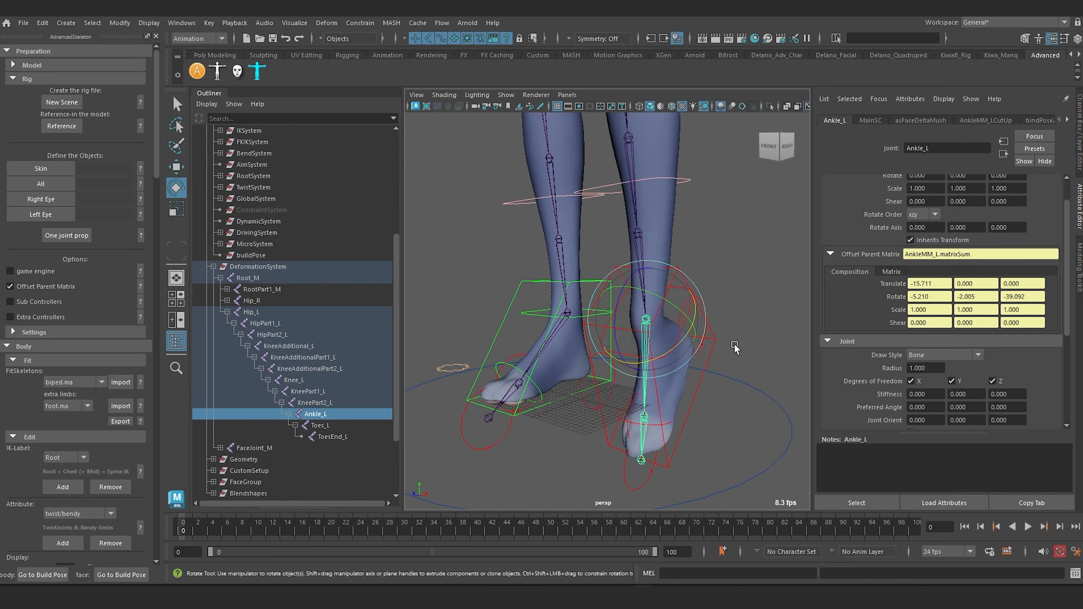
left_click(180, 23)
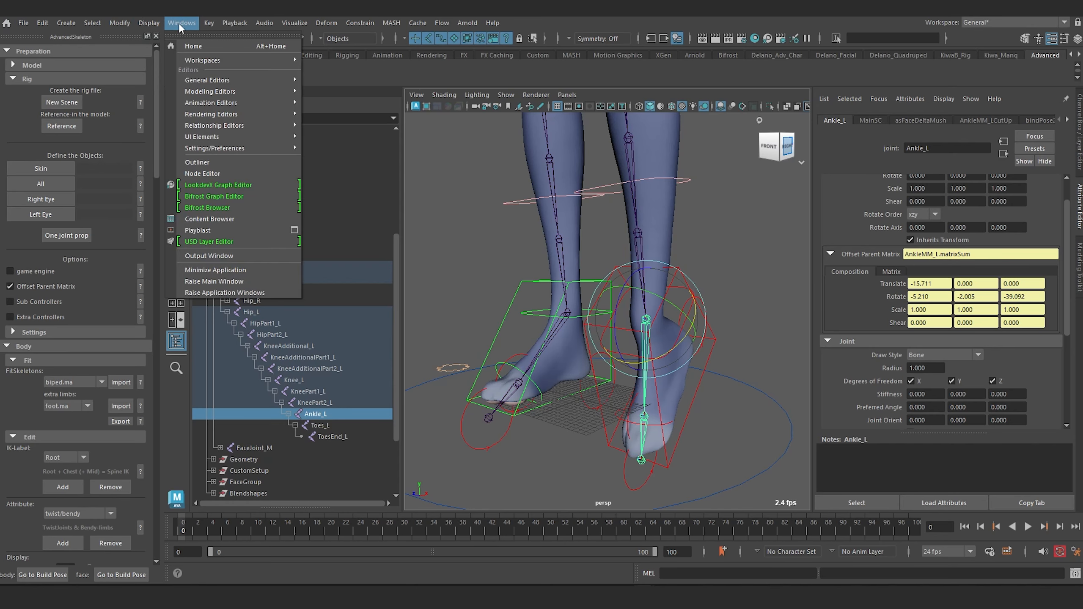
left_click(203, 173)
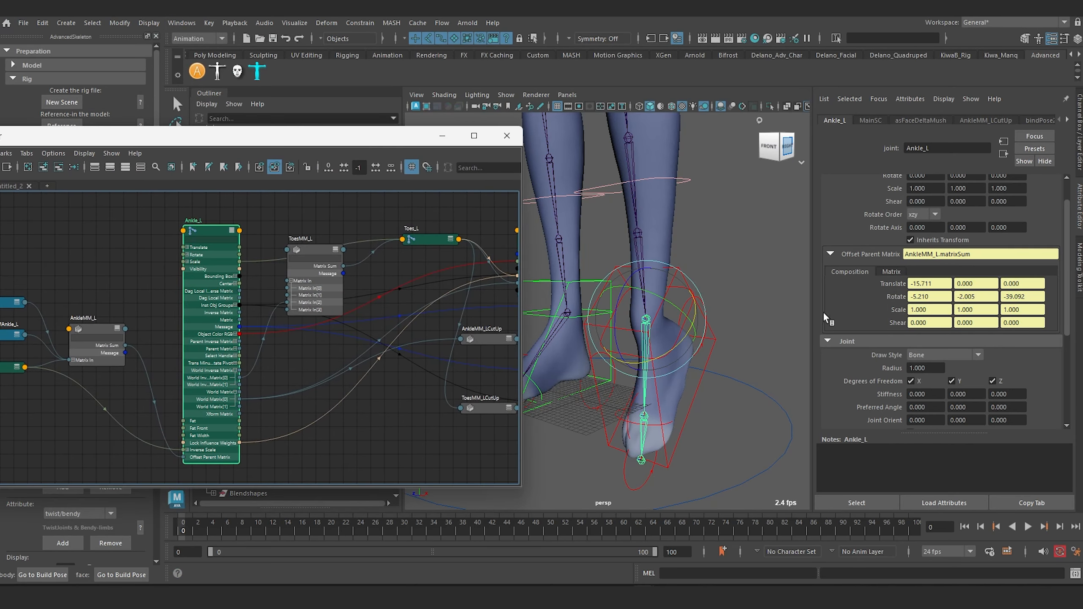
left_click(637, 381)
left_click(655, 337)
left_click(646, 348)
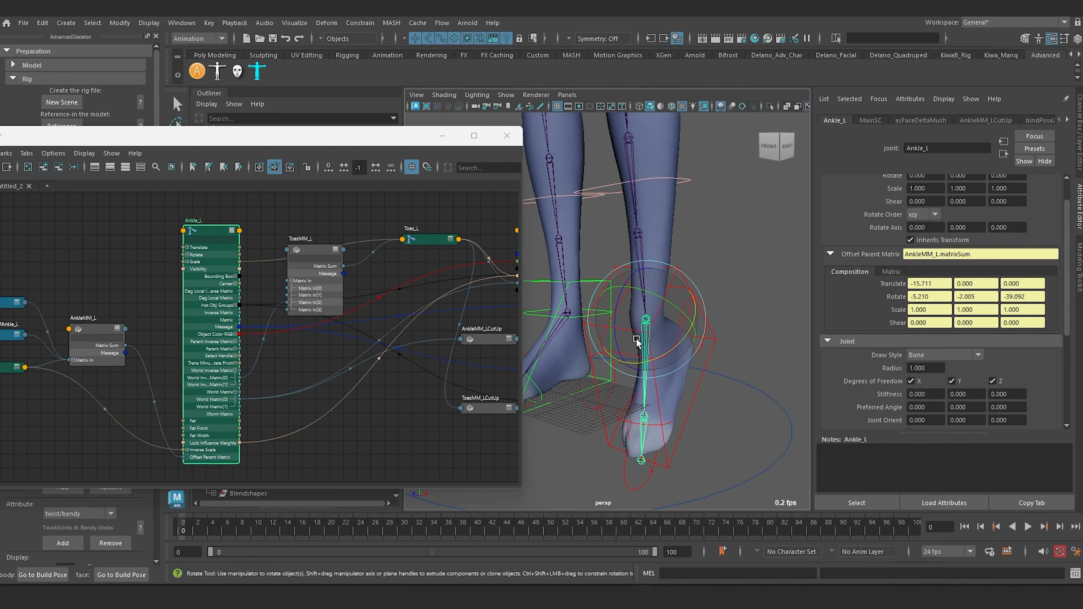
left_click_drag(102, 137, 225, 121)
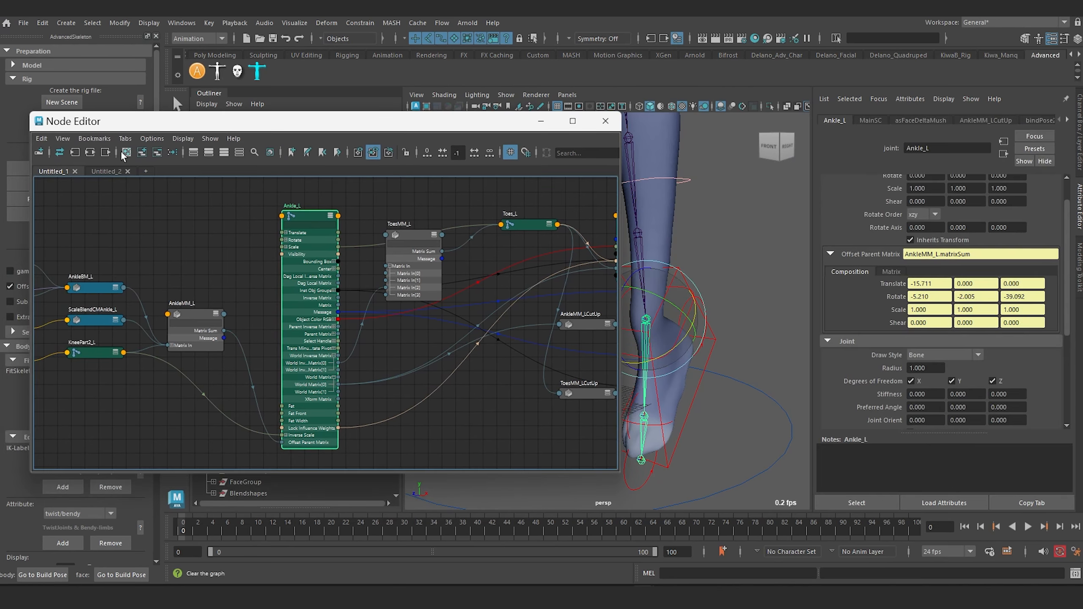
Graph the input and output connections of Ankle_L and limit its node to connected attributes
left_click(92, 152)
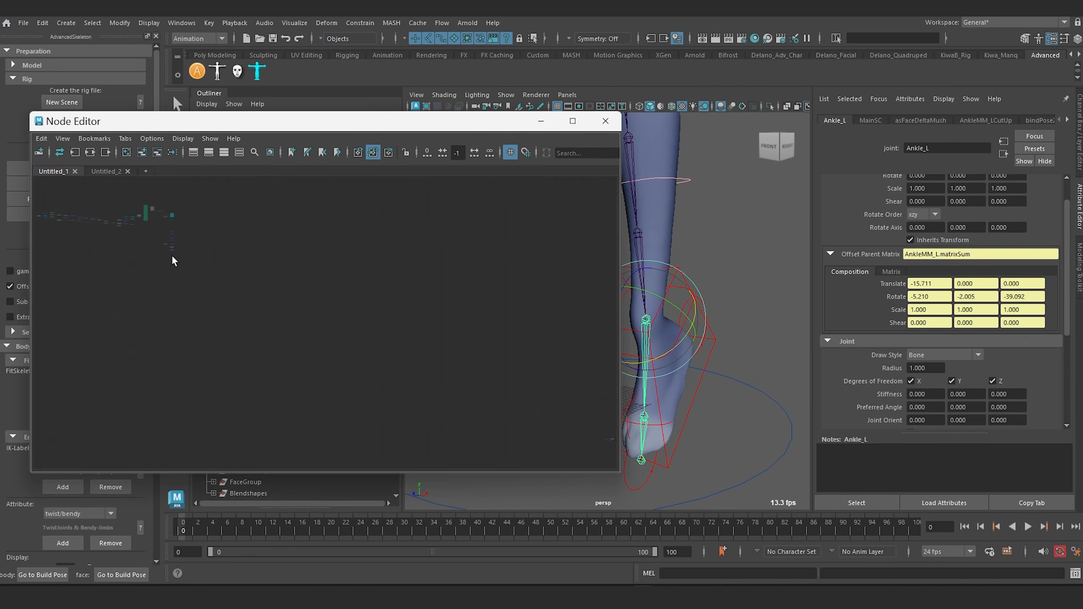
key("f")
middle_click_drag(224, 319, 171, 348, "alt")
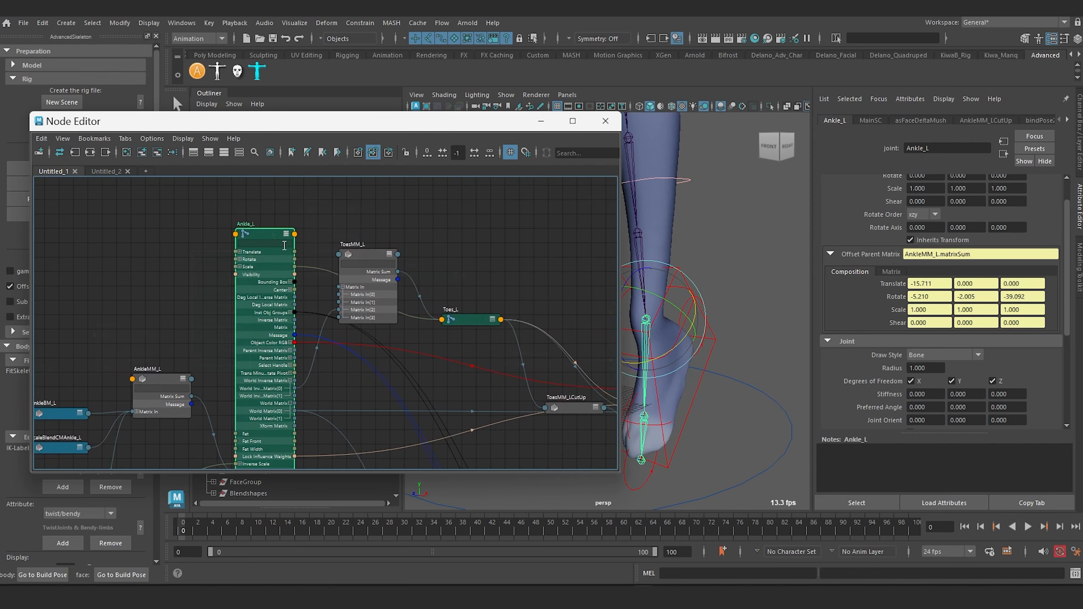
key("2")
middle_click_drag(307, 275, 271, 230, "alt")
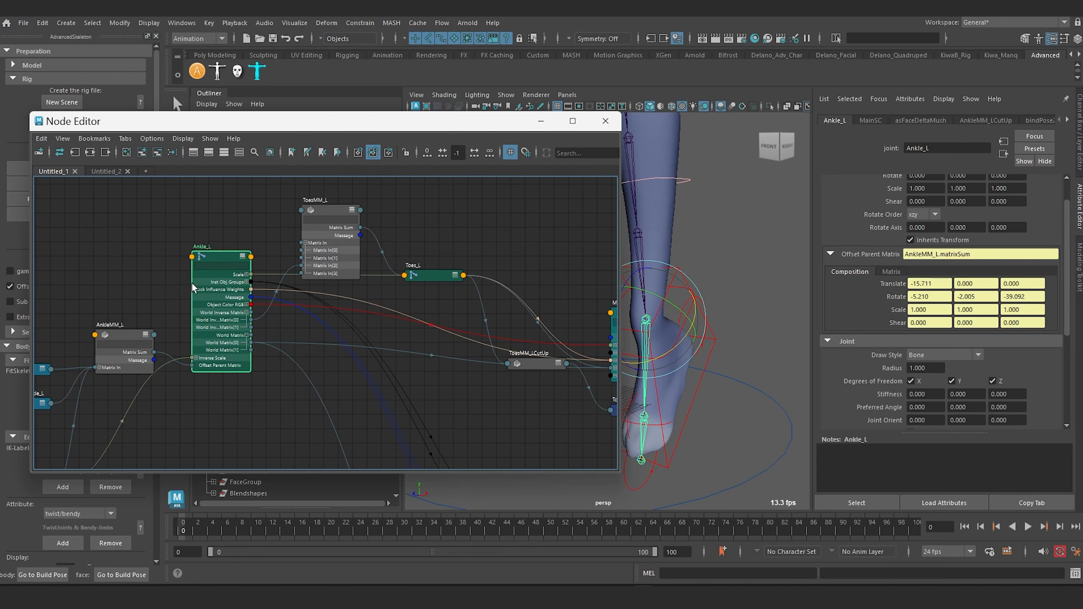
left_click_drag(213, 121, 557, 159)
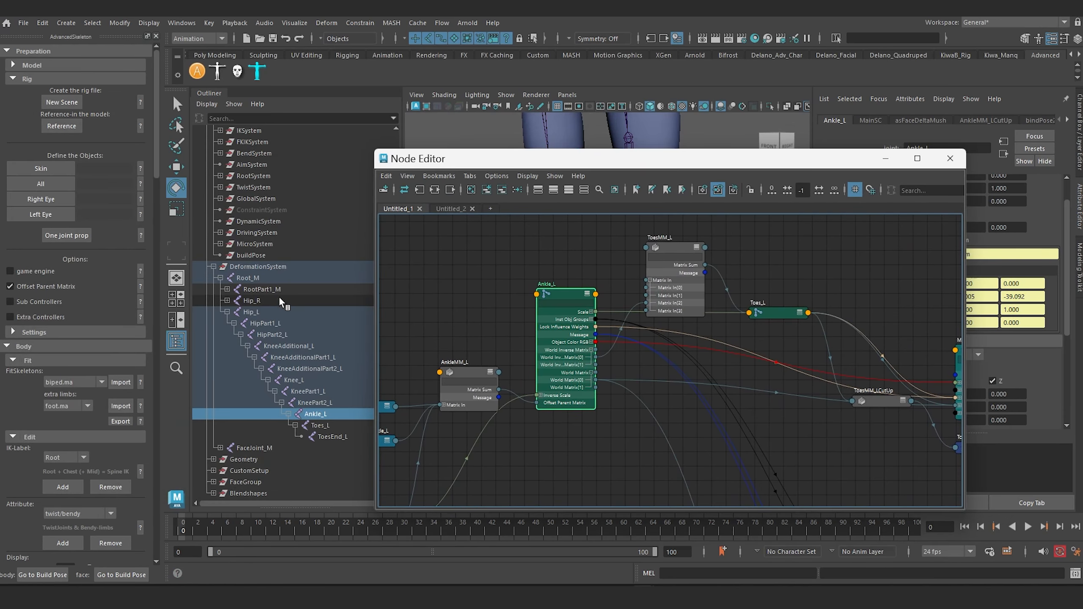
scroll(279, 290, "up", 3)
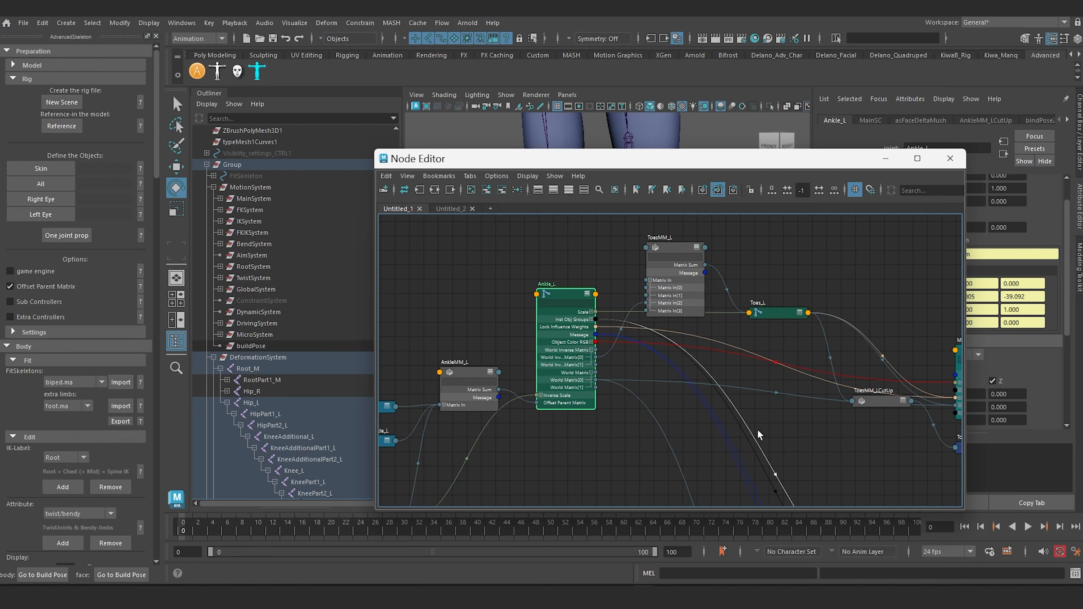
left_click_drag(780, 167, 439, 114)
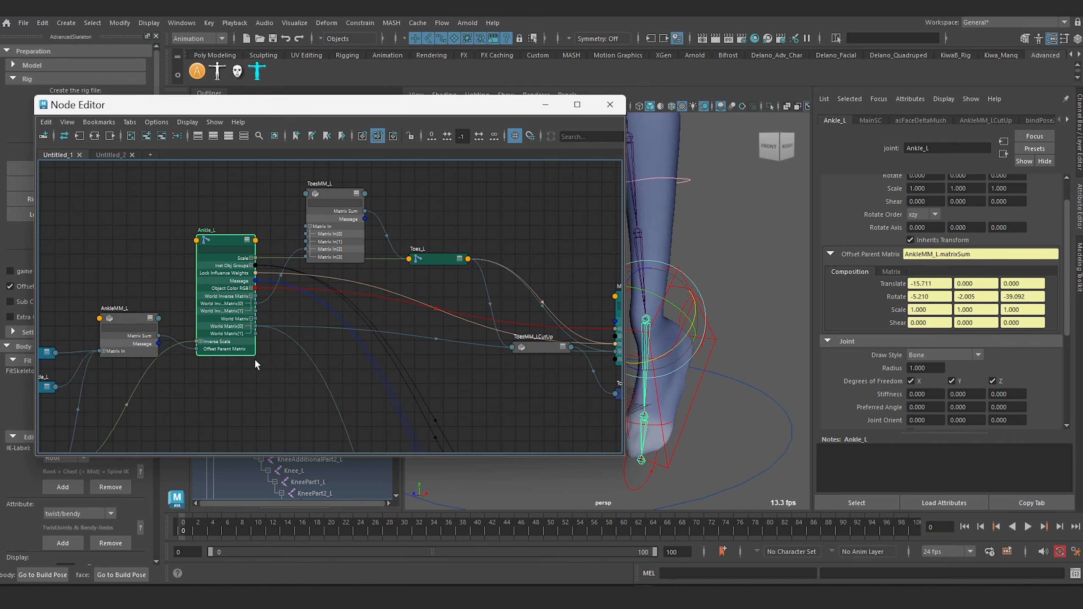
Create a decomposeMatrix node and place it just below and beside the Ankle_L node
mouse_move(218, 241)
left_mouse_down()
mouse_move(222, 265)
mouse_move(218, 252)
left_mouse_up()
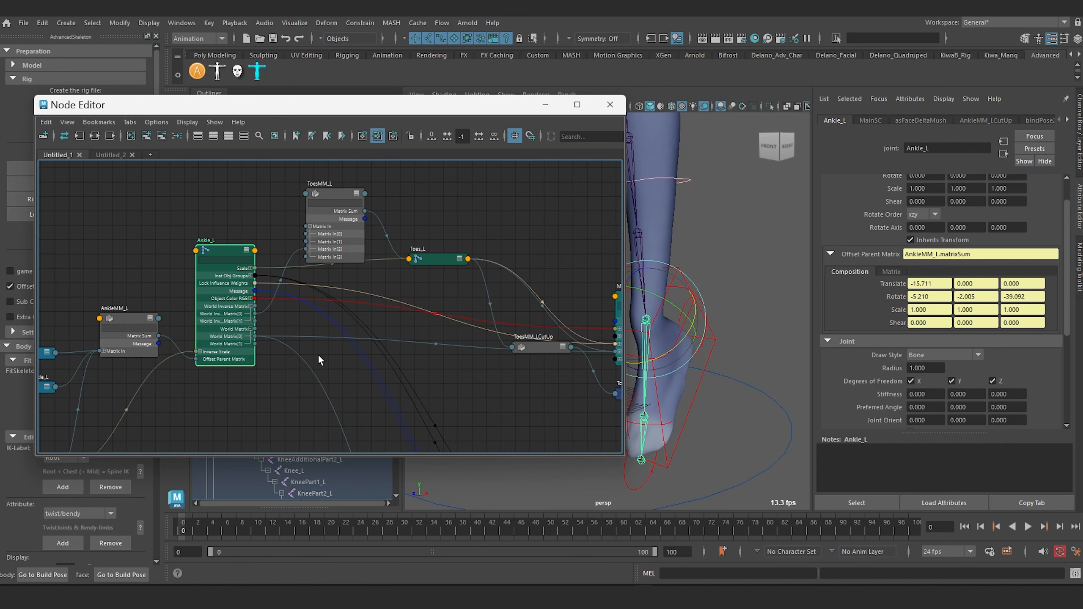
left_click(339, 371)
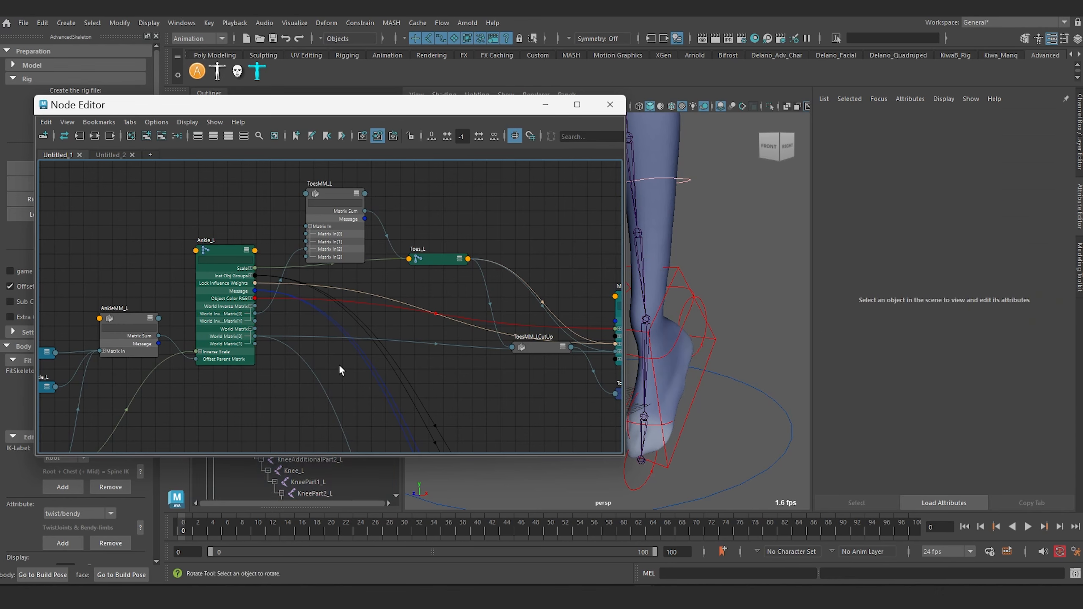
key("Tab")
type("decom")
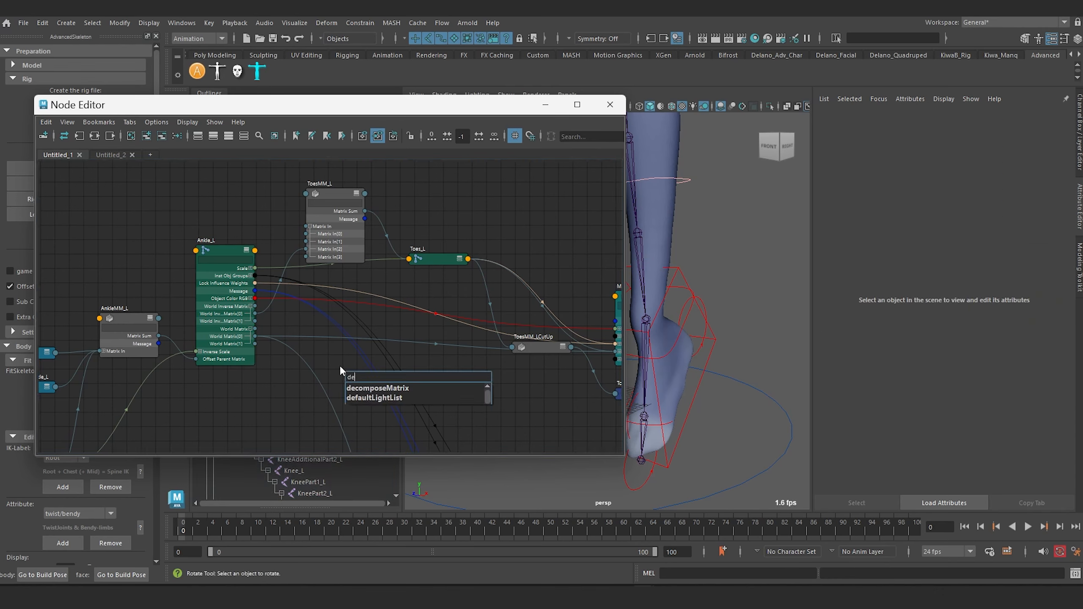
left_click(385, 391)
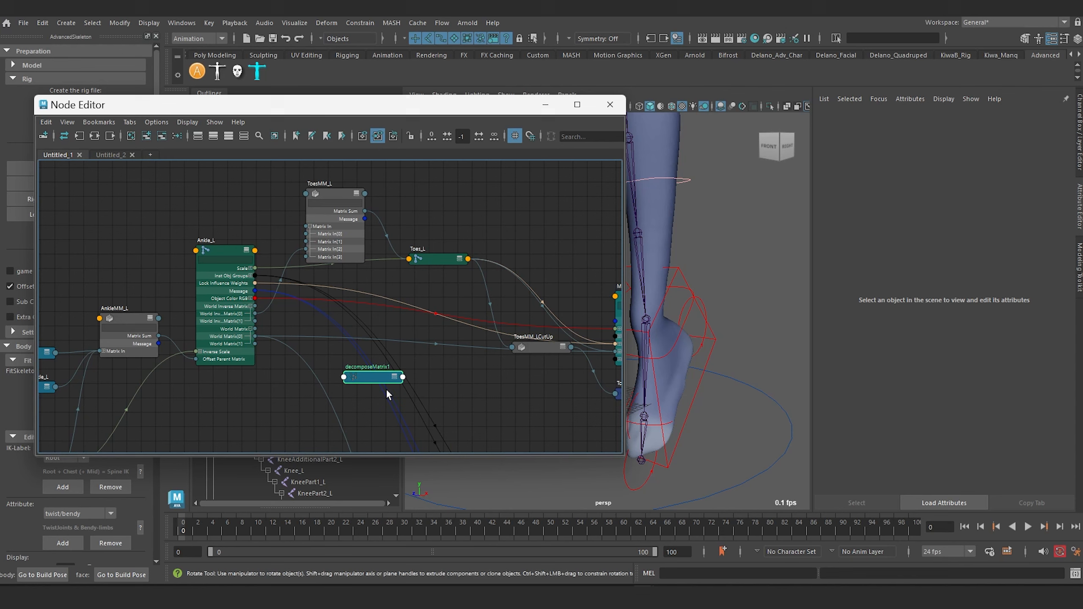
left_click_drag(373, 374, 360, 395)
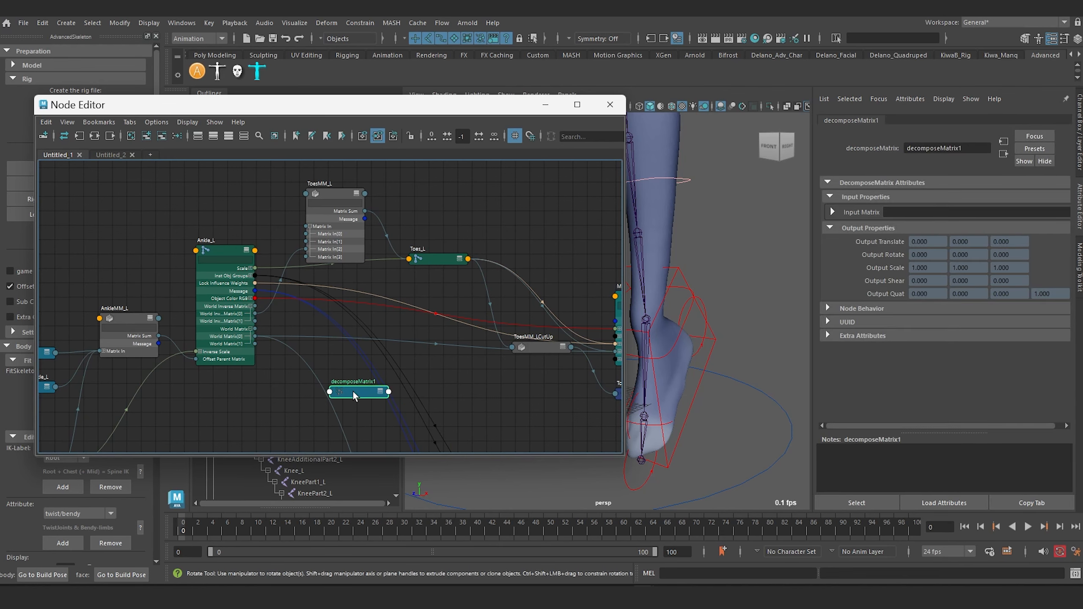
scroll(372, 281, "down", 3)
middle_click_drag(369, 343, 409, 293, "alt")
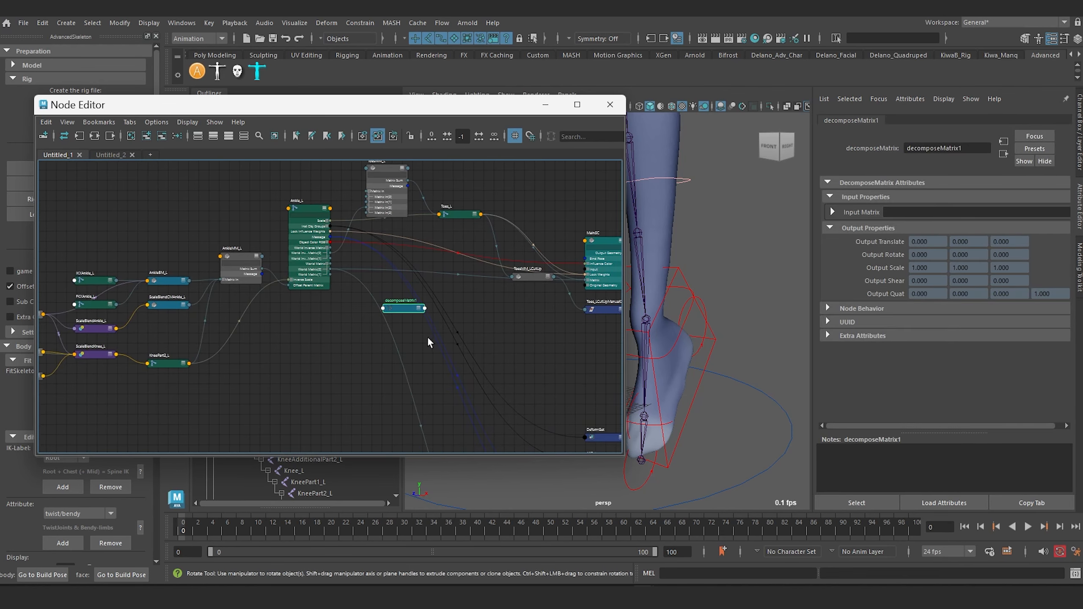
scroll(431, 341, "down", 3)
scroll(427, 319, "up", 5)
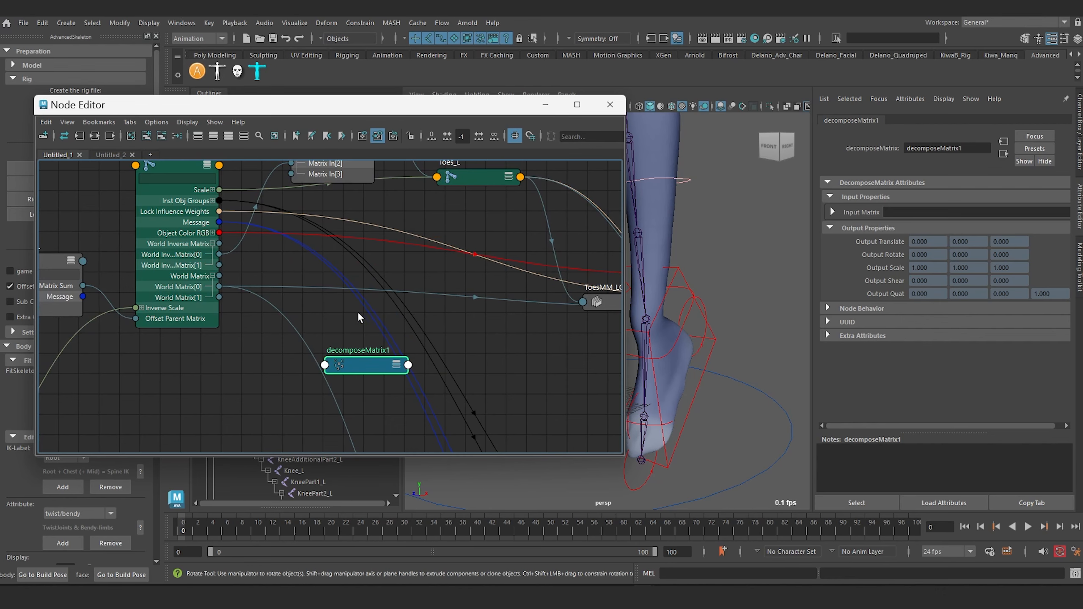
middle_click_drag(357, 312, 375, 344, "alt")
scroll(347, 355, "down", 1)
left_click_drag(382, 383, 372, 362)
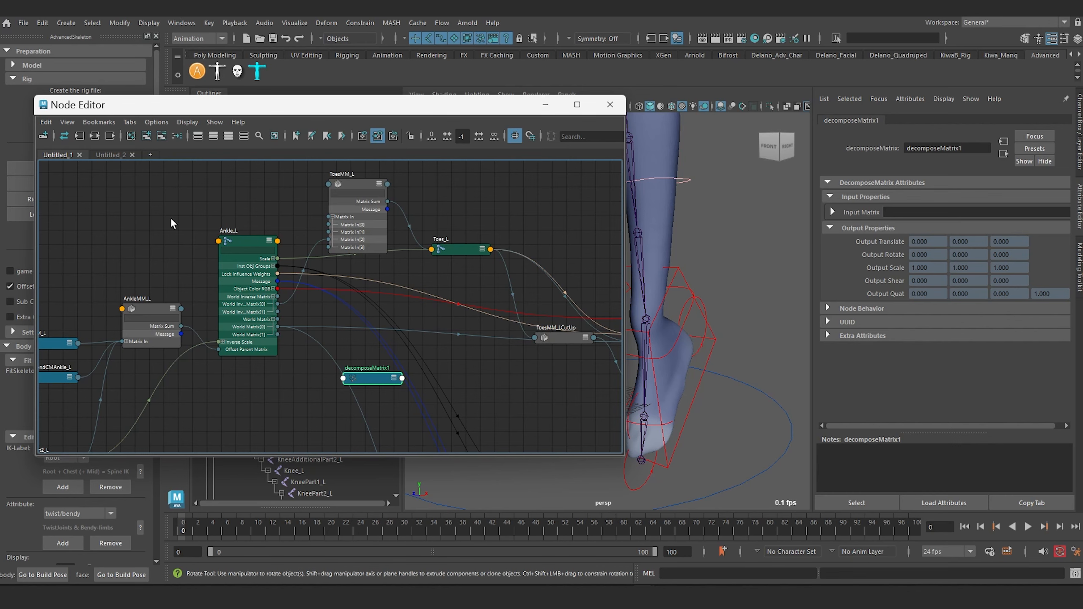
Clear the graph and add both the Ankle_L and Ankle_R joints to it
left_click(132, 136)
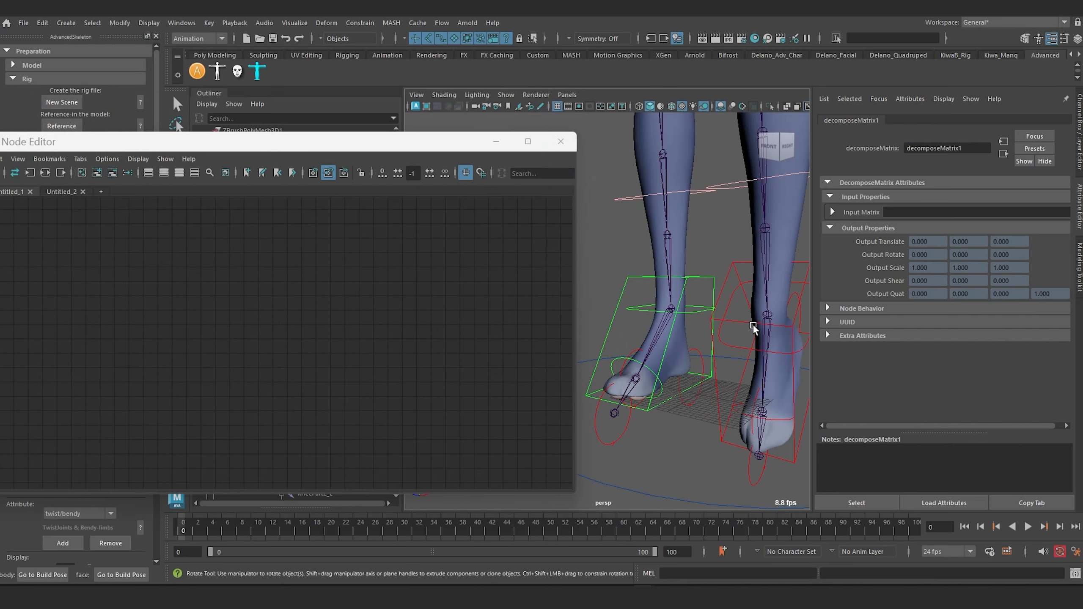
left_click(766, 337)
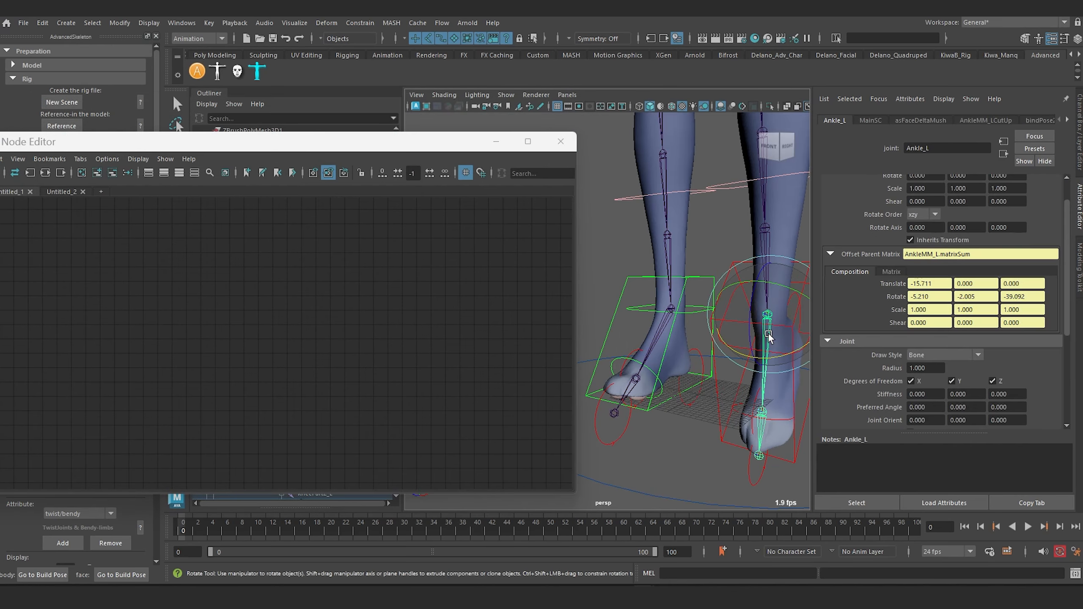
left_click(664, 320)
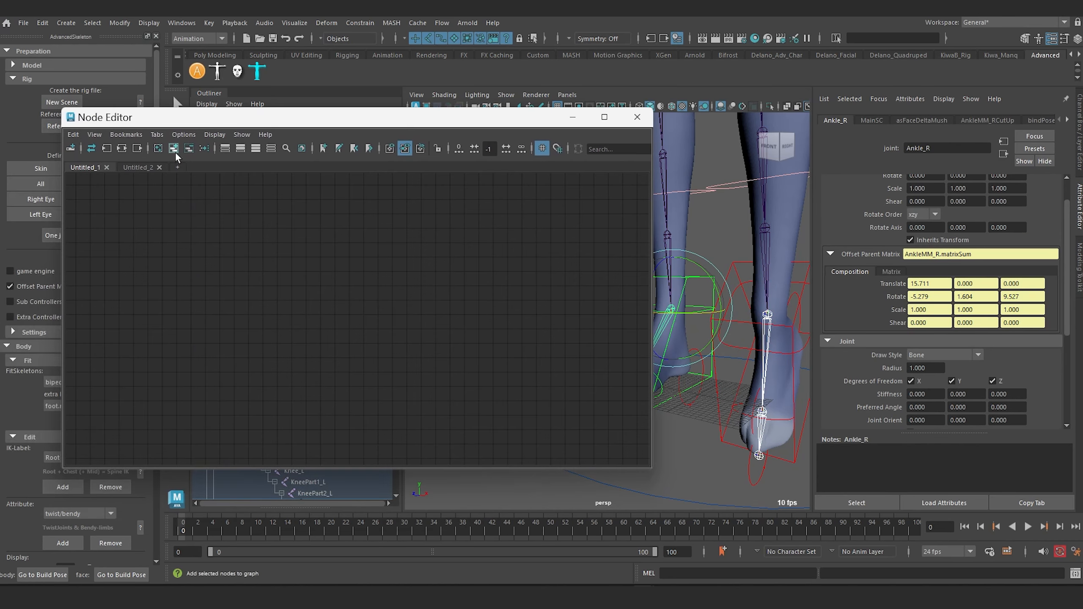
left_click(174, 152)
middle_click_drag(176, 220, 429, 348, "alt")
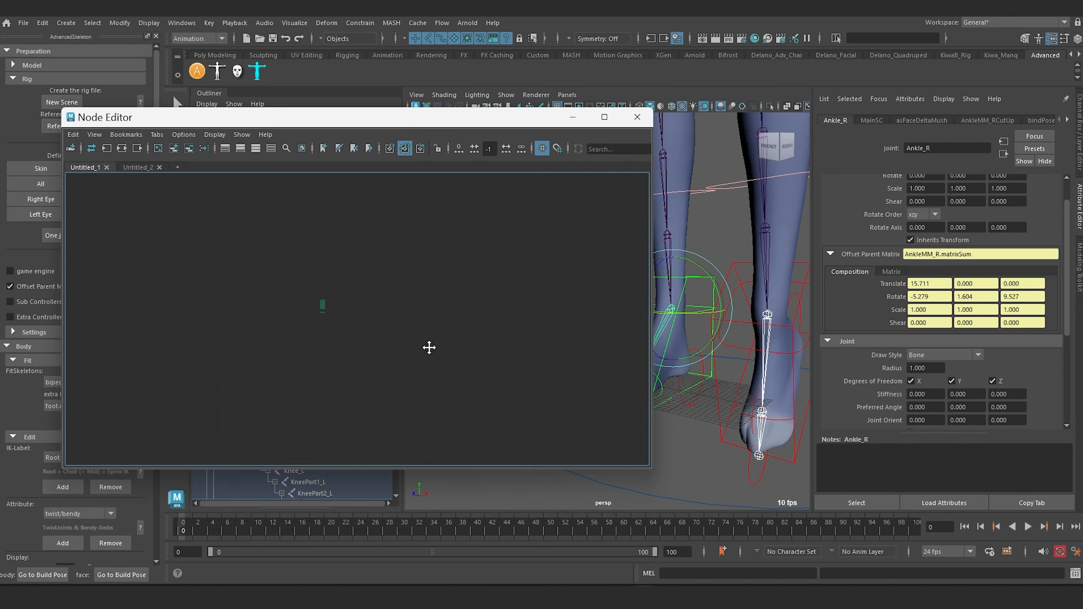
scroll(367, 340, "up", 8)
middle_click_drag(230, 292, 411, 387, "alt")
scroll(377, 339, "up", 5)
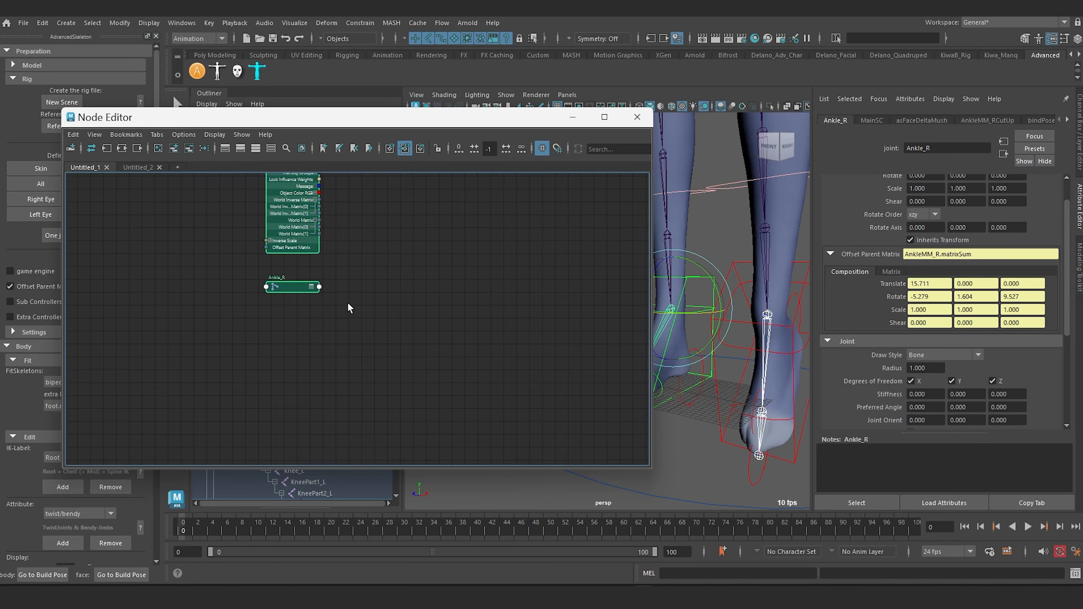
middle_click_drag(350, 305, 423, 343, "alt")
Expand the Ankle_R node to its connected attributes and space it below the Ankle_L node
left_click(372, 360)
mouse_move(361, 362)
left_mouse_down()
mouse_move(374, 357)
mouse_move(356, 349)
left_mouse_up()
left_click(373, 223)
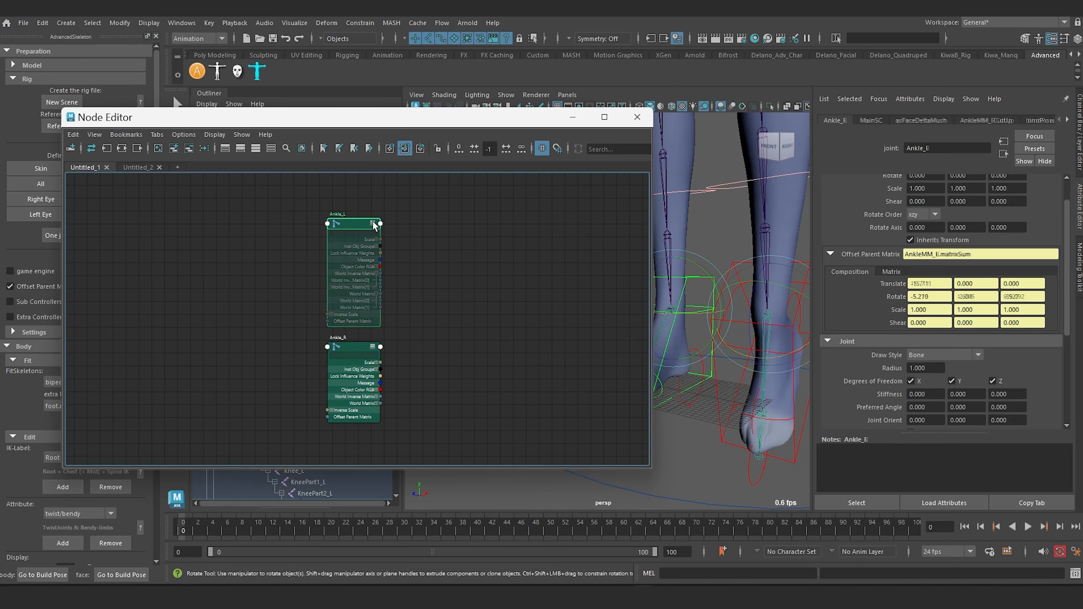
left_click(373, 224)
left_click_drag(351, 224, 353, 212)
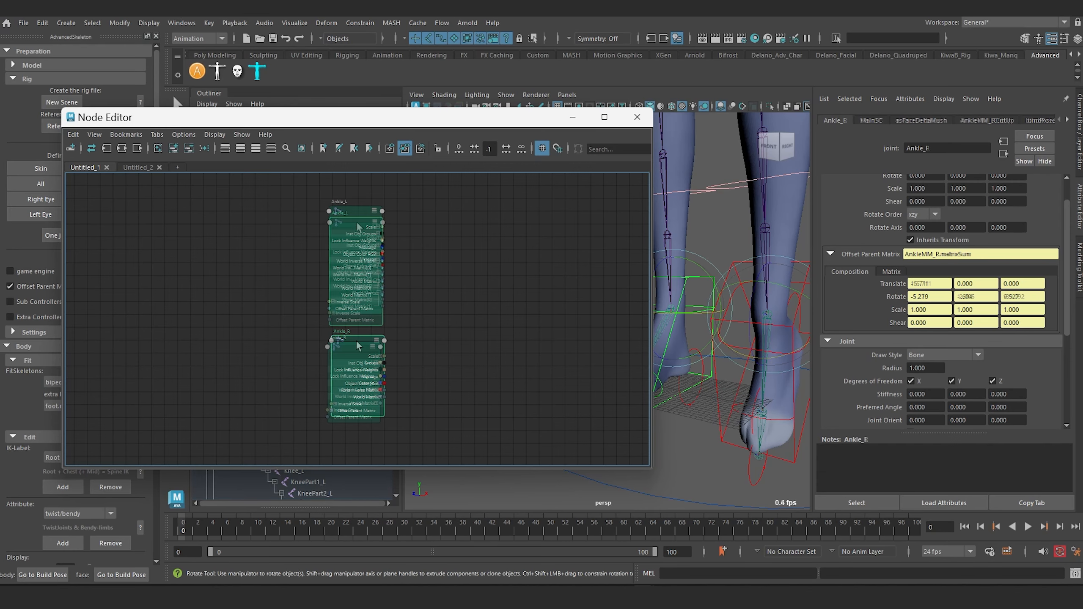
left_click_drag(351, 347, 355, 345)
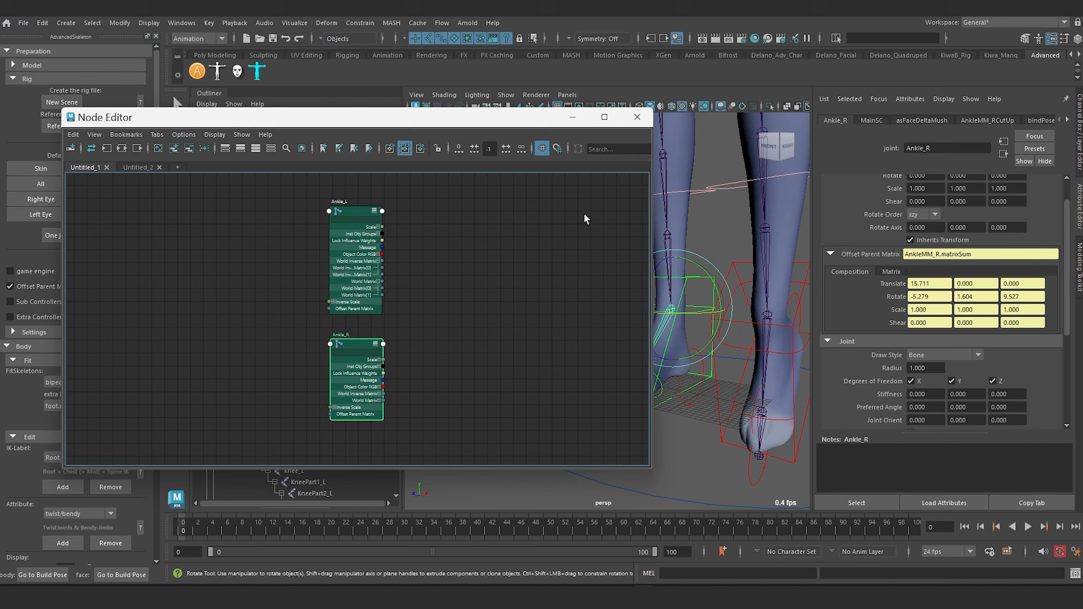
Graph the Ankle_R joint's input and output connections in the Untitled_2 graph and examine the nodes feeding AnkleMM_R
left_click_drag(496, 121, 435, 121)
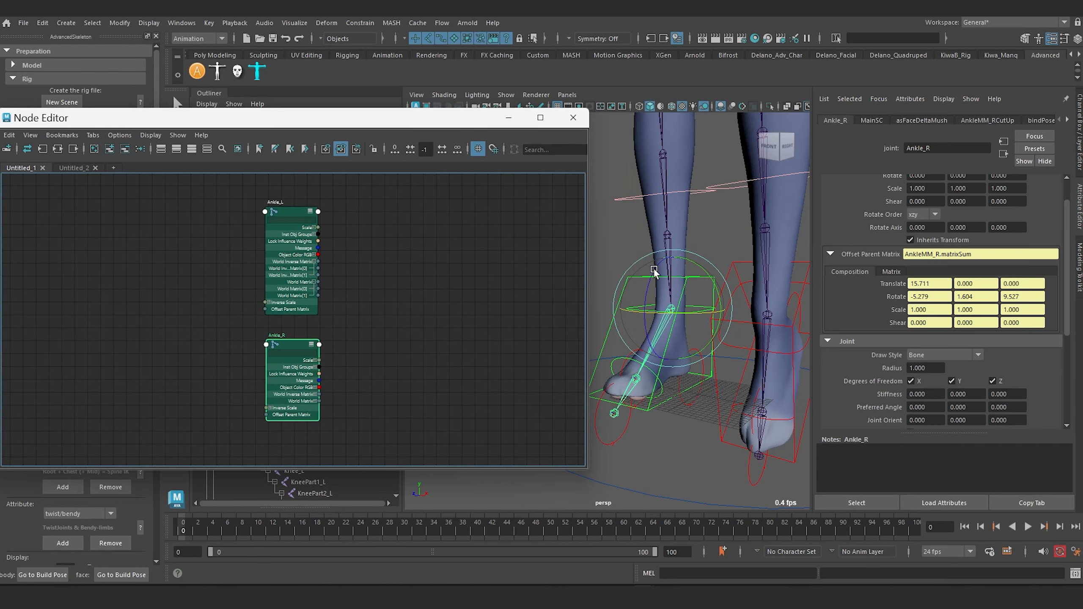
scroll(660, 268, "down", 5)
middle_click_drag(670, 186, 687, 315, "alt")
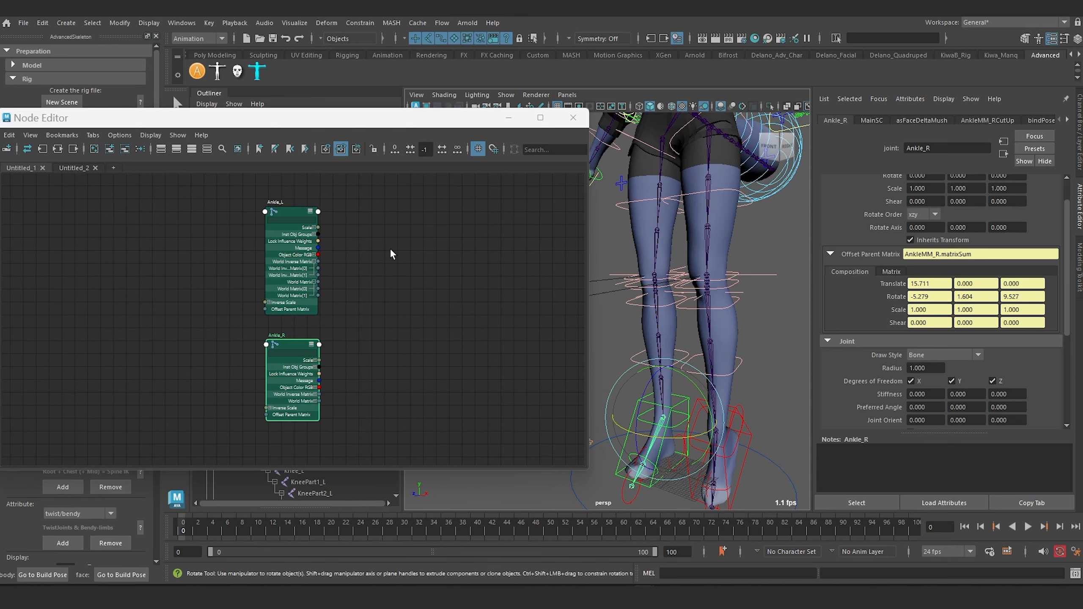
left_click(78, 168)
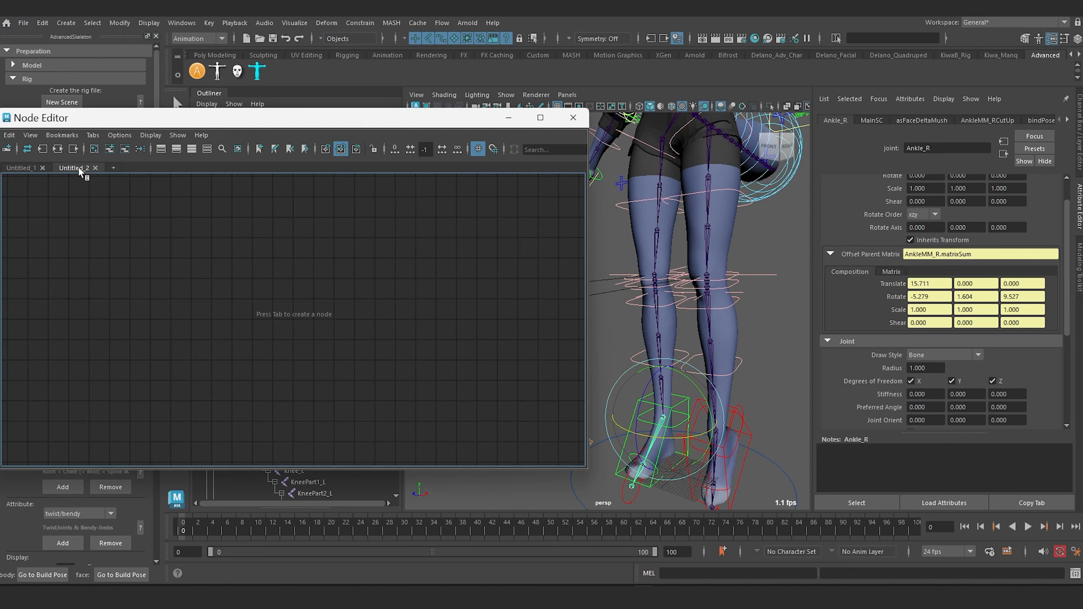
left_click(759, 347)
left_click(658, 432)
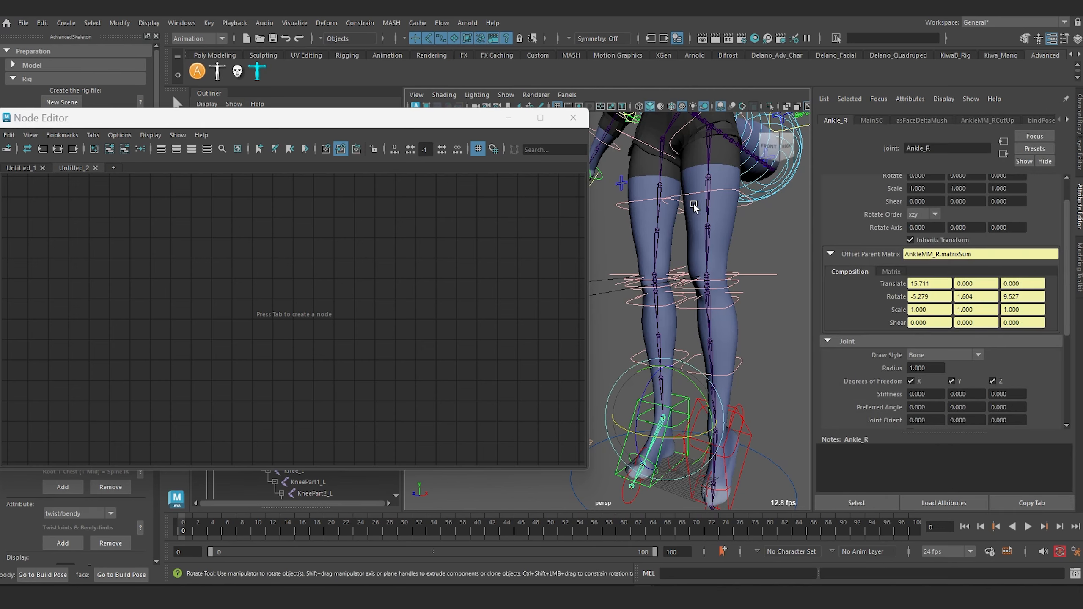
left_click(62, 147)
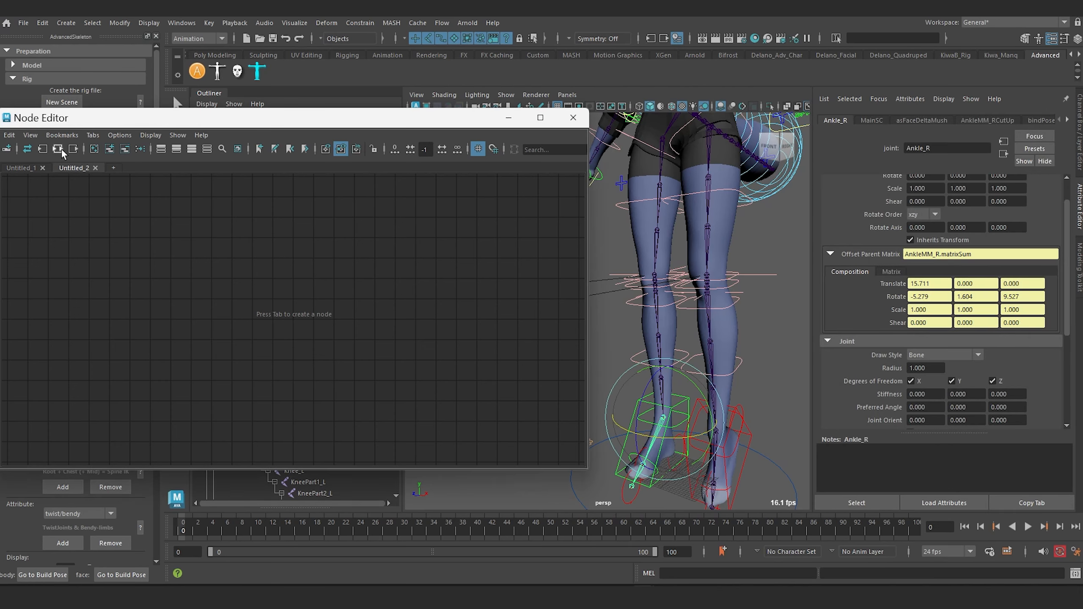
scroll(413, 358, "down", 1)
middle_click_drag(354, 348, 508, 367, "alt")
scroll(499, 322, "up", 4)
scroll(509, 366, "up", 3)
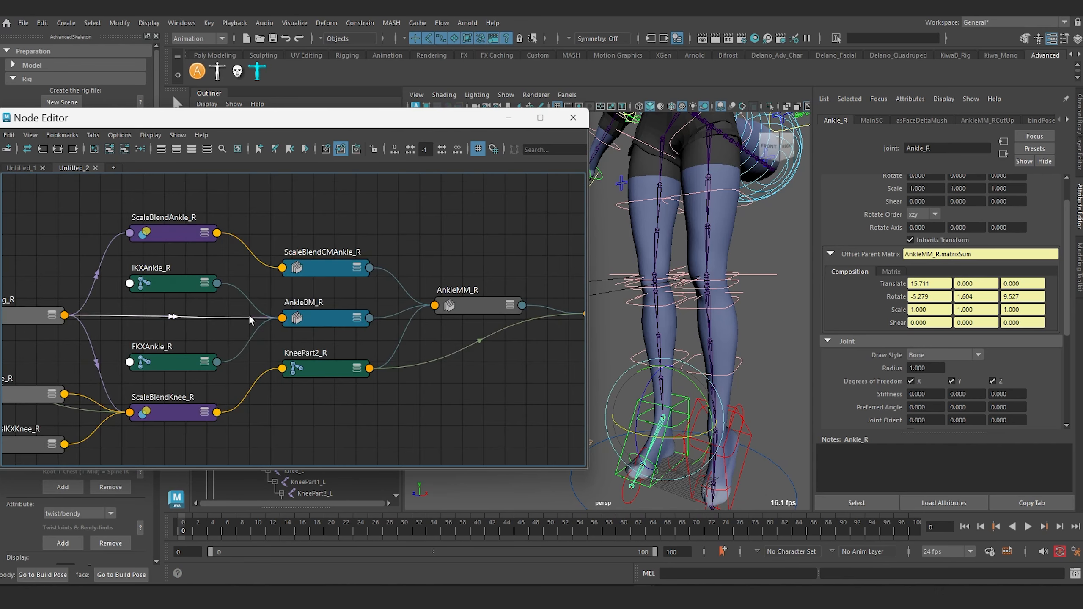
Expand the Ankle_R node in the connection network to show its connected attributes
scroll(256, 316, "down", 2)
middle_click_drag(471, 235, 292, 222, "alt")
scroll(305, 301, "up", 3)
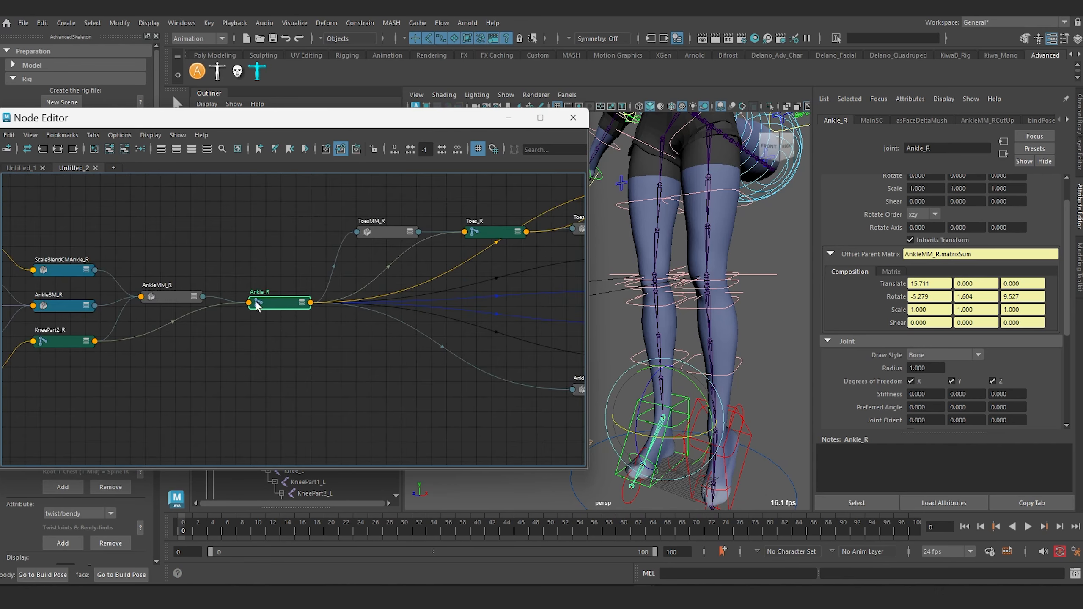
left_click(317, 304)
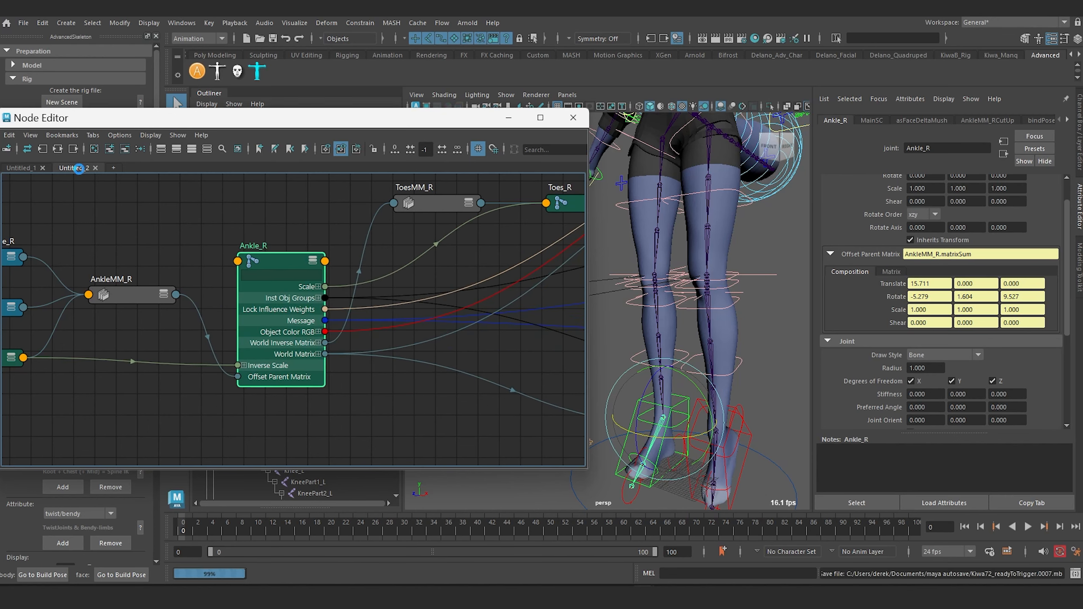
Return to the Untitled_1 graph and add a decomposeMatrix node beside the Ankle_L node
left_click(33, 170)
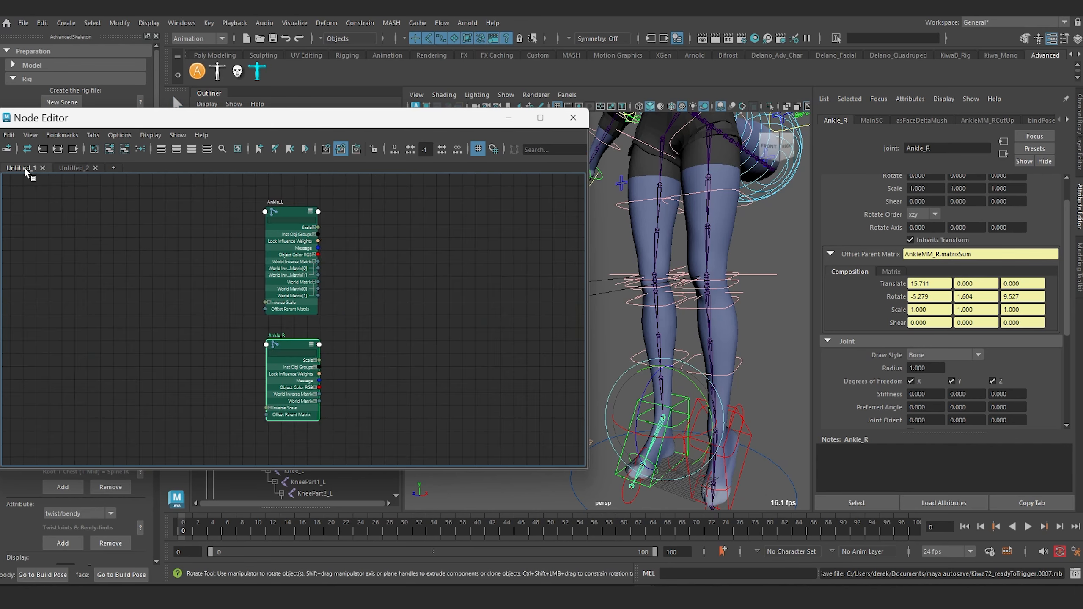
mouse_move(290, 212)
left_mouse_down()
mouse_move(279, 223)
mouse_move(289, 213)
left_mouse_up()
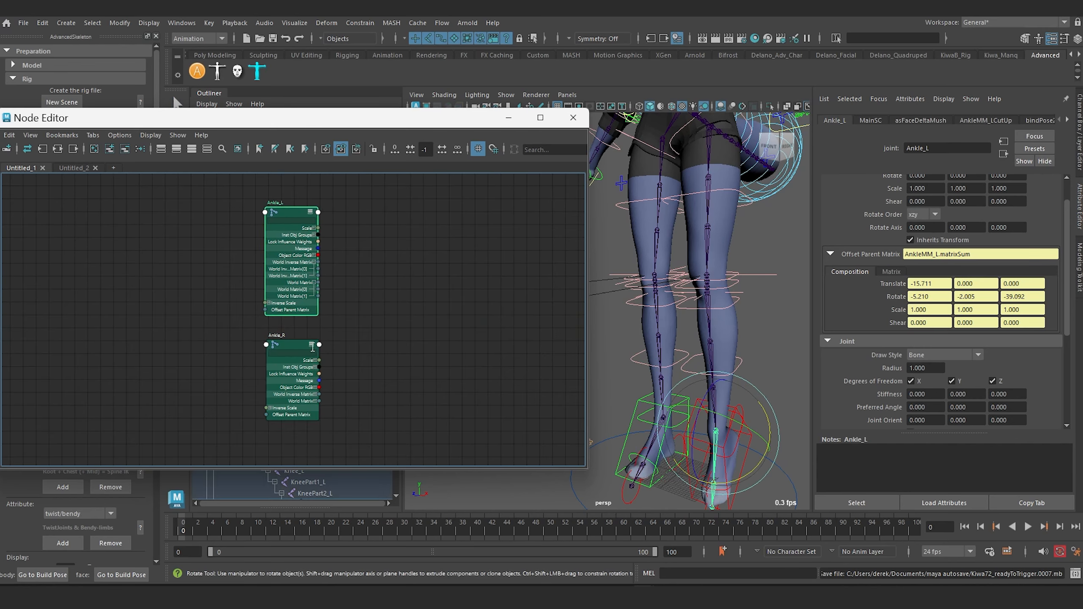
left_click(399, 261)
key("Tab")
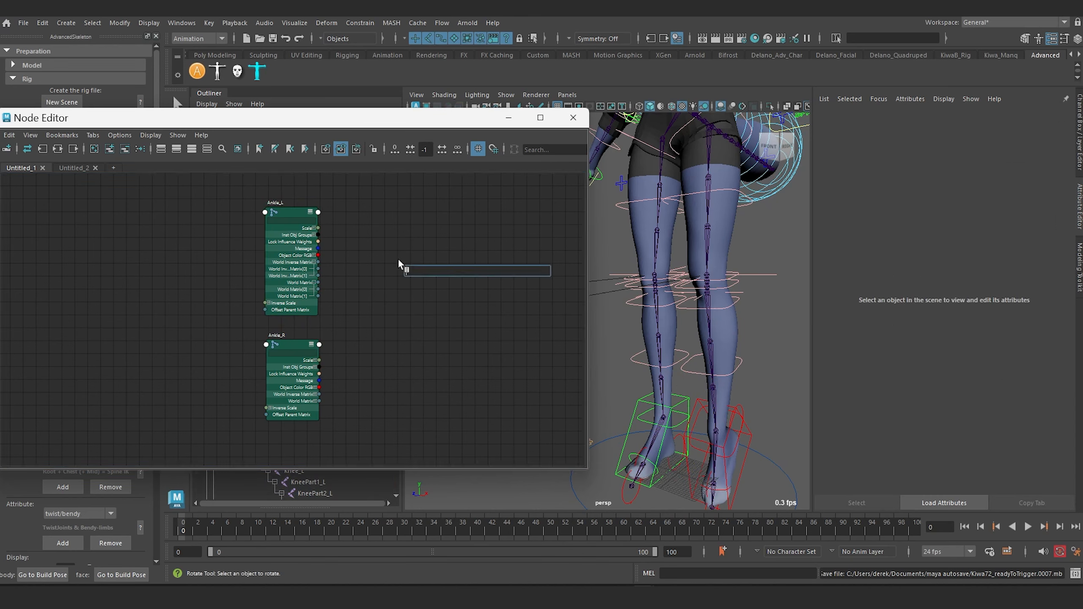
type("decomp")
key("Return")
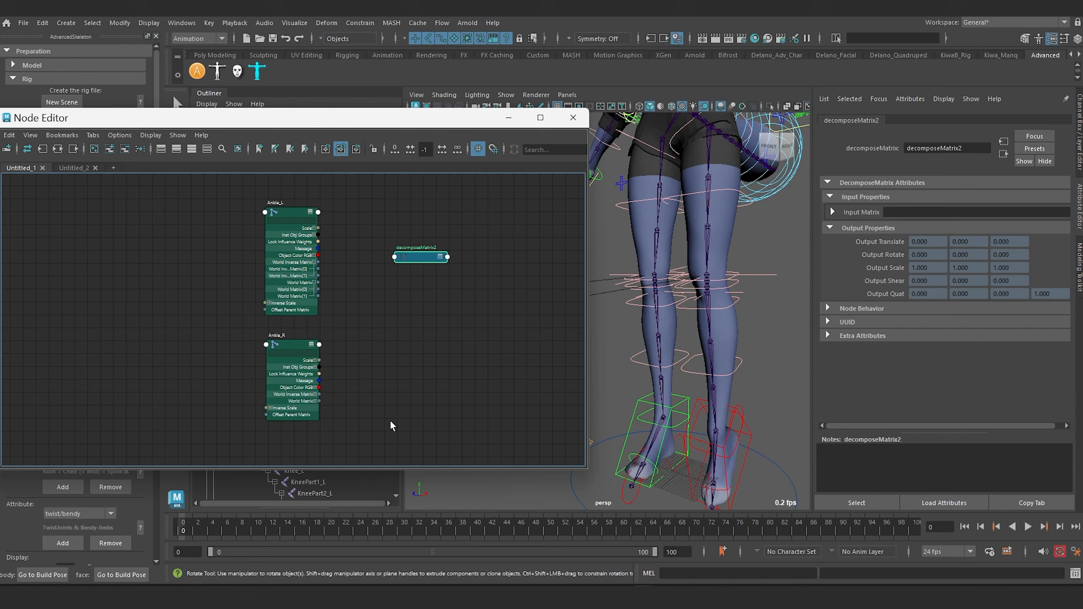
Add a second decomposeMatrix node beside the Ankle_R node
left_click(411, 375)
key("Tab")
type("decom")
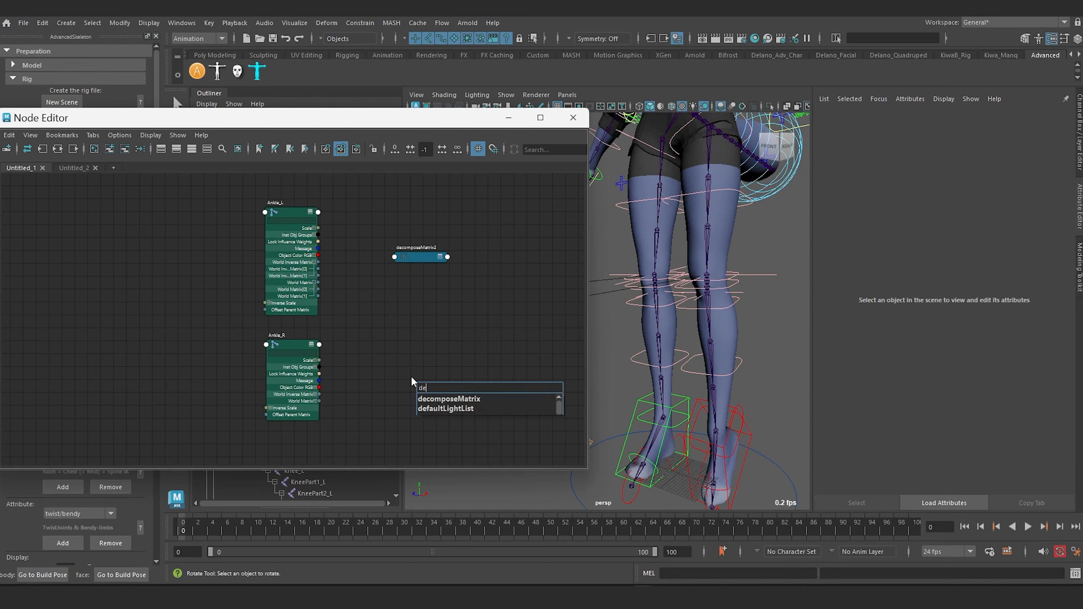
left_click(467, 402)
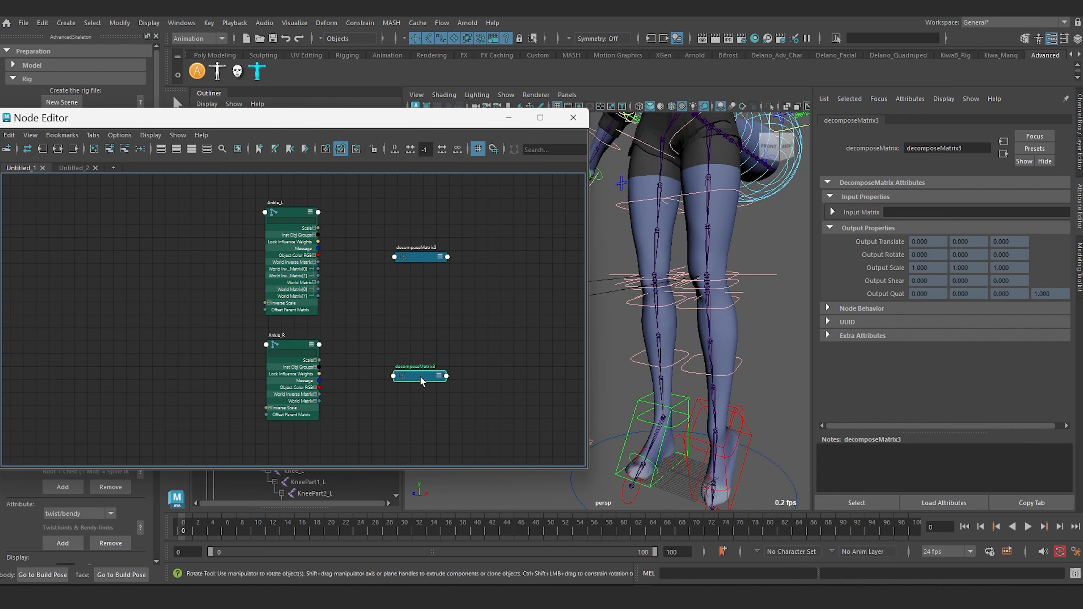
Rename the decomposeMatrix node beside Ankle_L as decomposeMatrix_PSD_ankle_fix_on_flexion
left_click(423, 255)
scroll(424, 257, "up", 2)
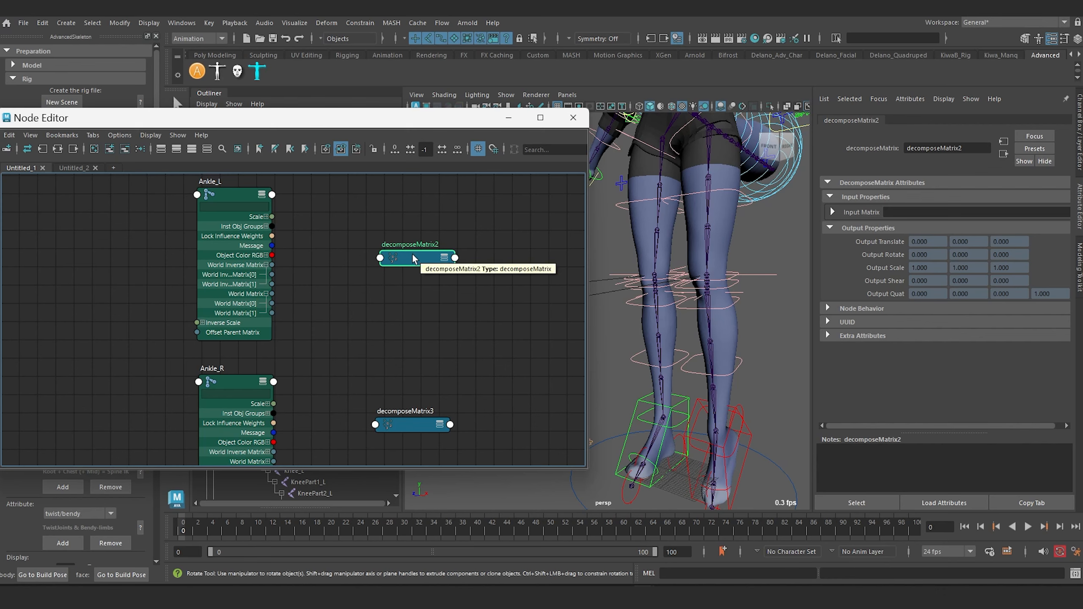
double_click(436, 245)
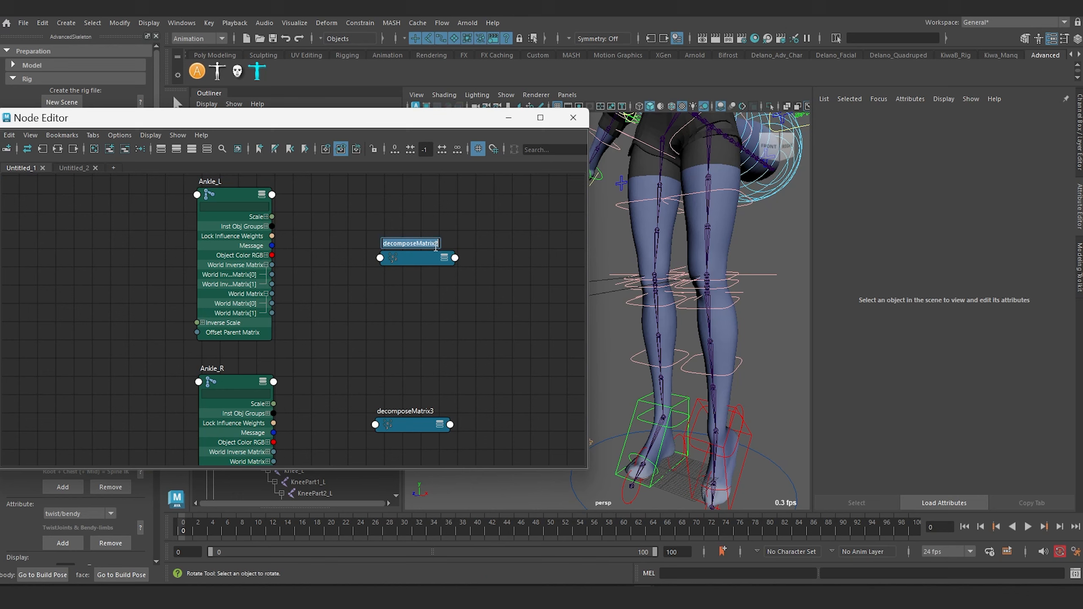
left_click(439, 243)
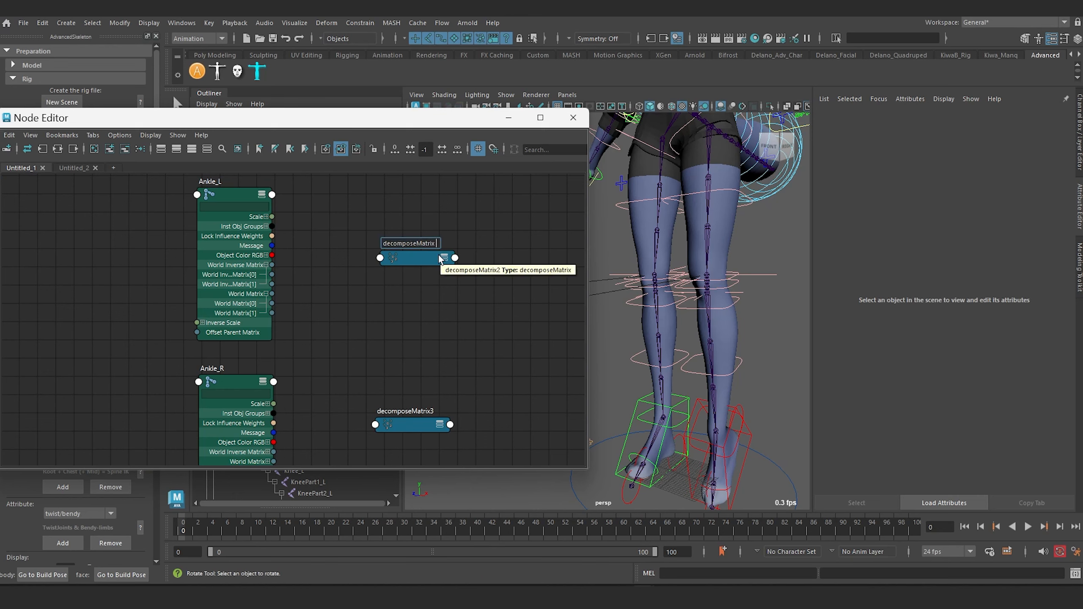
type("PSD_ankle_fix_on")
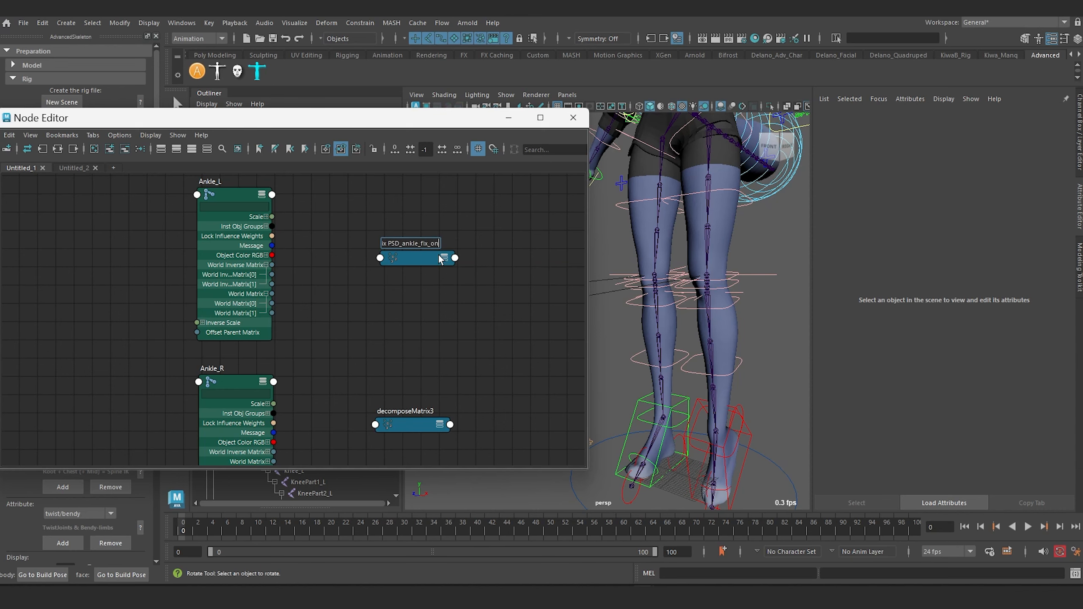
type("_flexion")
key("Return")
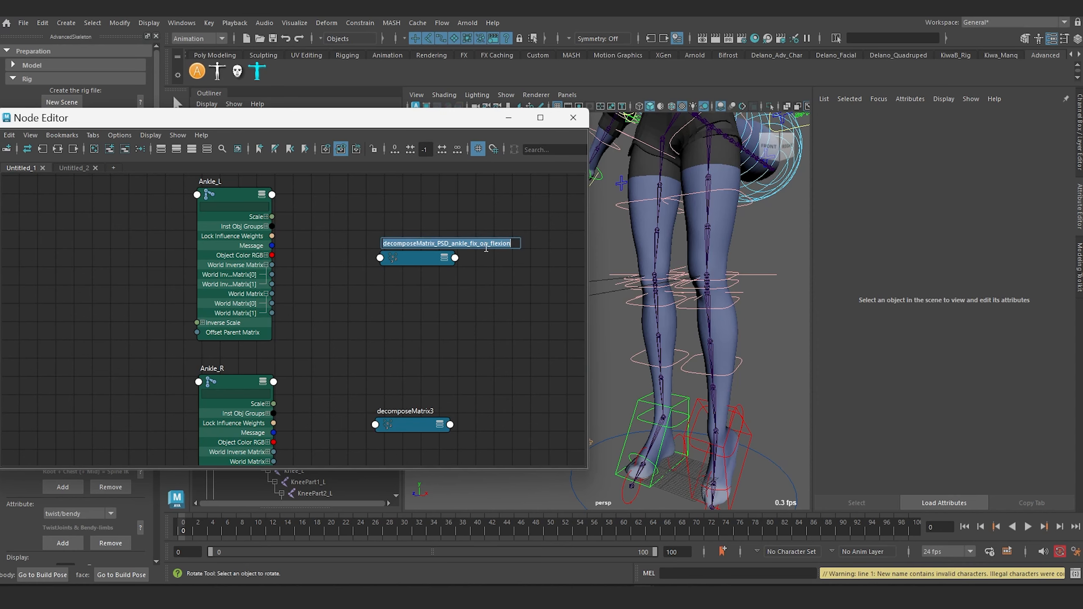
Extend the upper decomposeMatrix node's name with the foot and side labels to decomposeMatrix_PSD_l_ankle_fix_on_foot_flexion
left_click(486, 246)
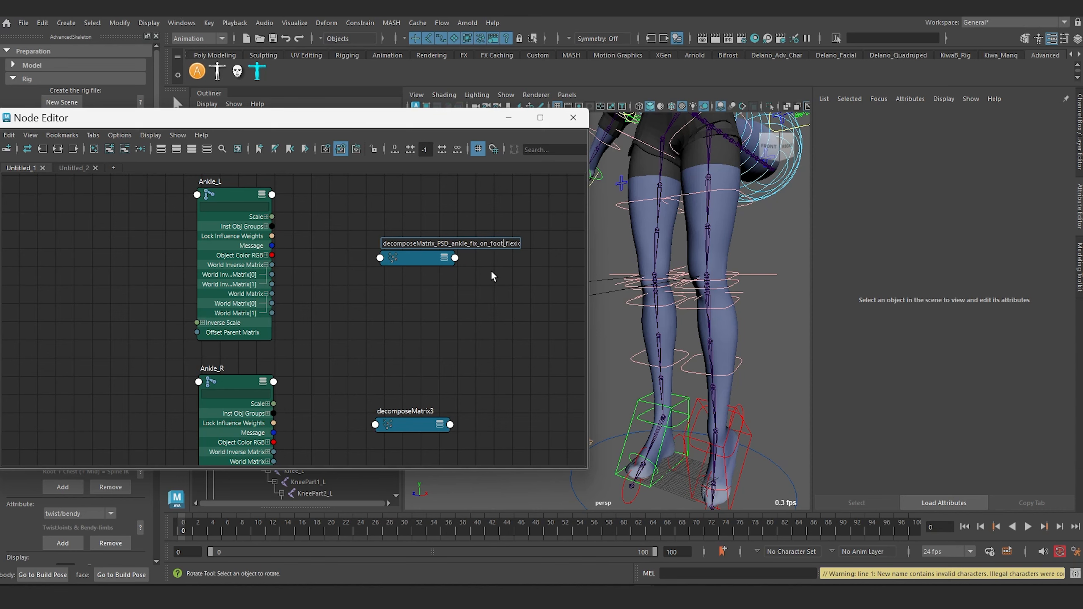
type("_foot")
key("Return")
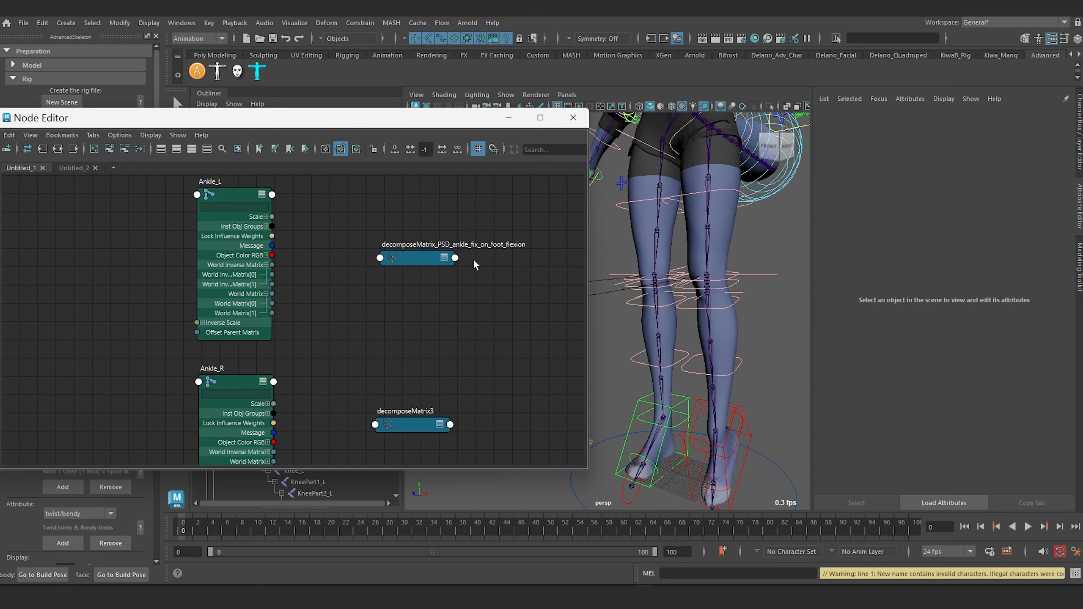
double_click(473, 247)
left_click(451, 243)
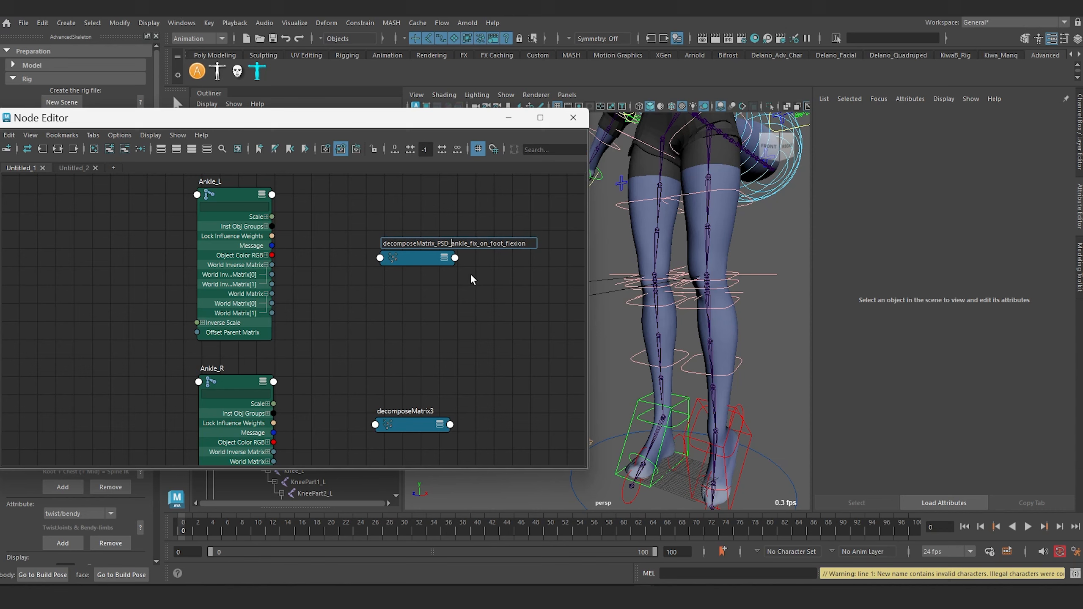
type("l_")
key("Return")
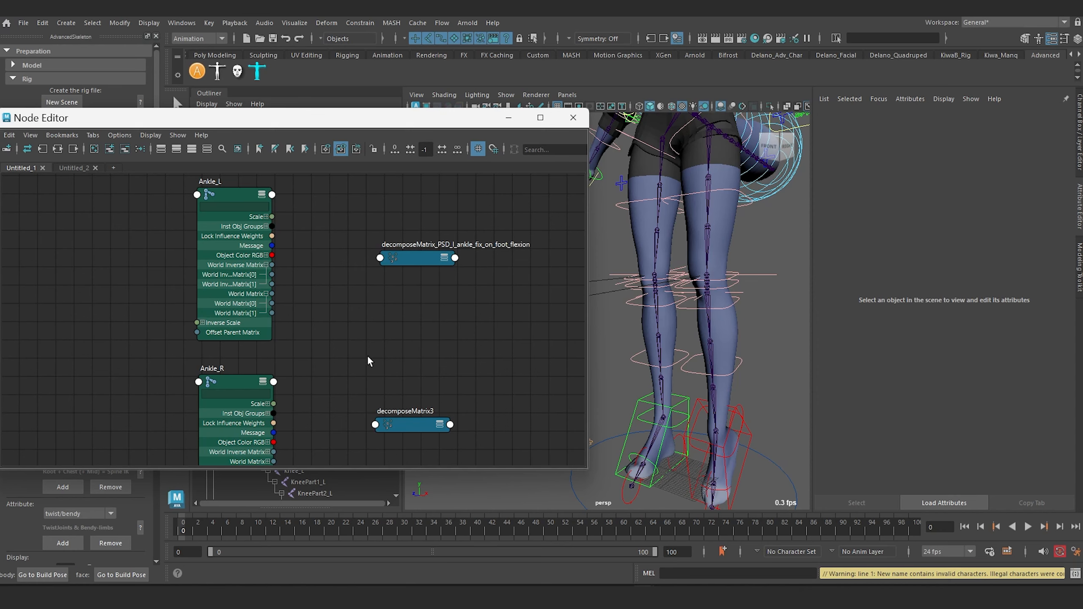
Copy the left node's name to the decomposeMatrix node beside Ankle_R, changing it to decomposeMatrix_PSD_r_ankle_fix_on_foot_flexion
left_click(403, 424)
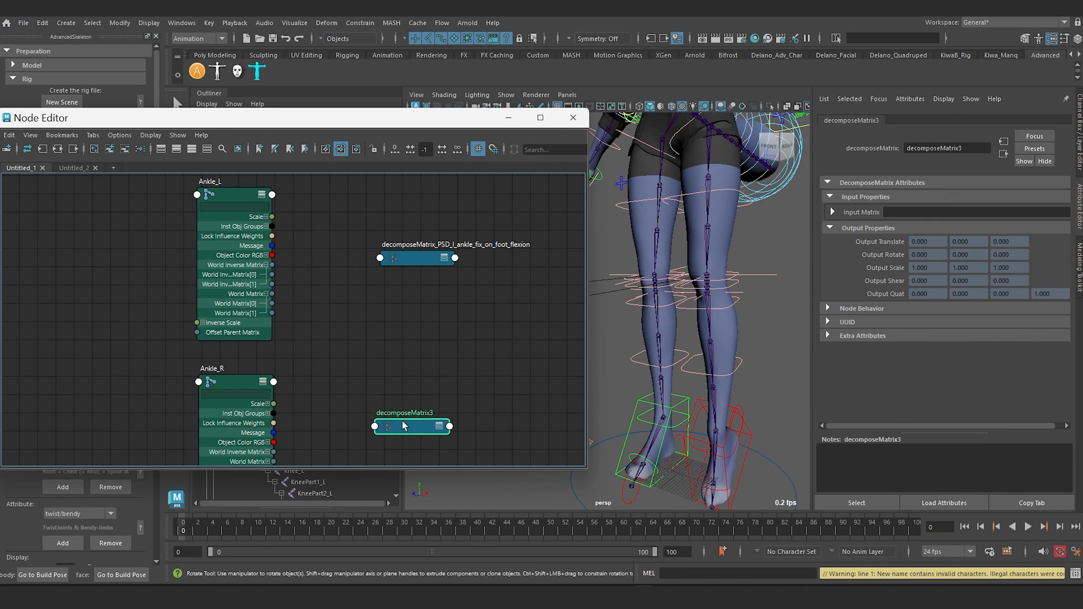
left_click(471, 271)
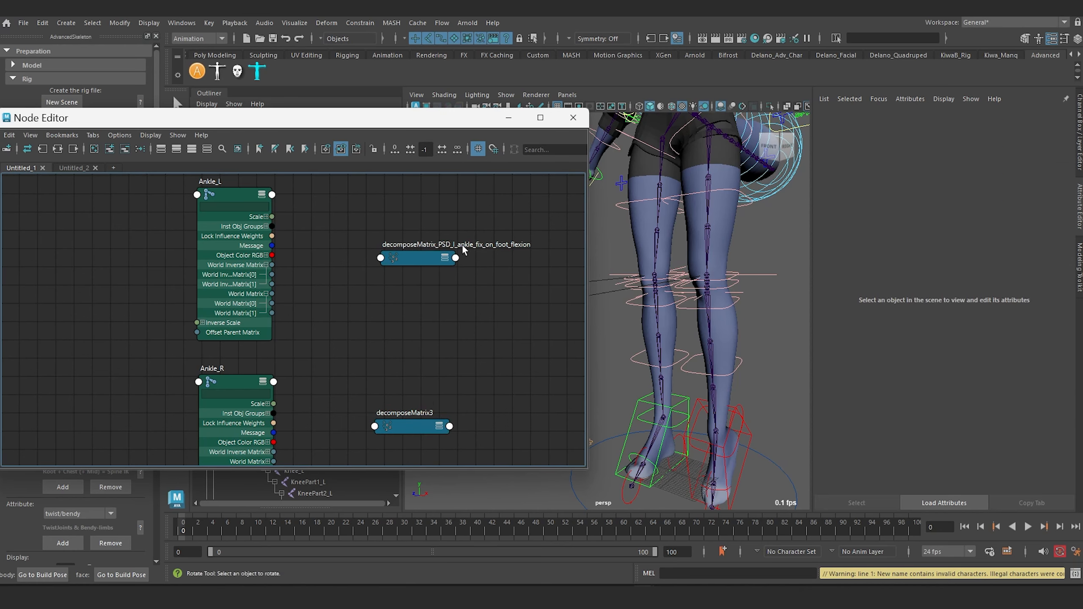
double_click(457, 246)
key("Left")
key("Left")
key("Left")
key("Left")
key("Left")
key("Left")
key("Left")
key("Left")
key("Left")
key("Left")
key("Left")
key("Left")
key("Left")
key("Left")
key("Left")
key("Left")
key("Left")
key("Left")
key("Left")
key("Left")
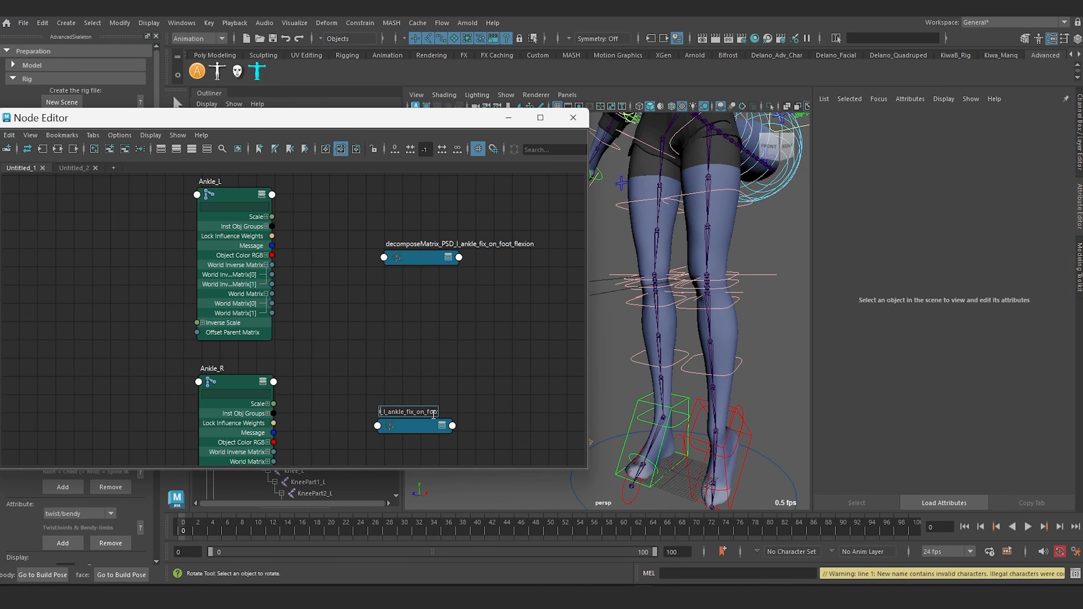
key("Left")
key("Left")
key("Right")
key("Right")
key("Right")
key("Right")
key("Right")
key("Right")
key("Right")
key("Right")
key("Right")
key("Right")
key("BackSpace")
type("r")
key("Return")
left_click(431, 412)
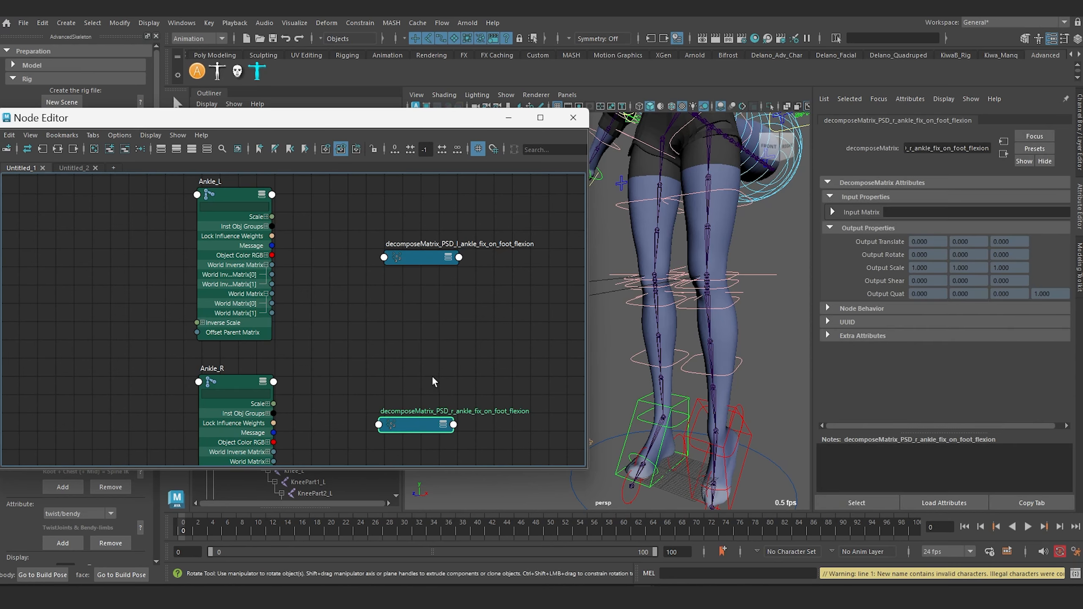
Connect Ankle_L's offsetParentMatrix to the left decomposeMatrix node's Input Matrix, then expand that node to its connected attributes and move it up slightly
scroll(363, 300, "down", 5)
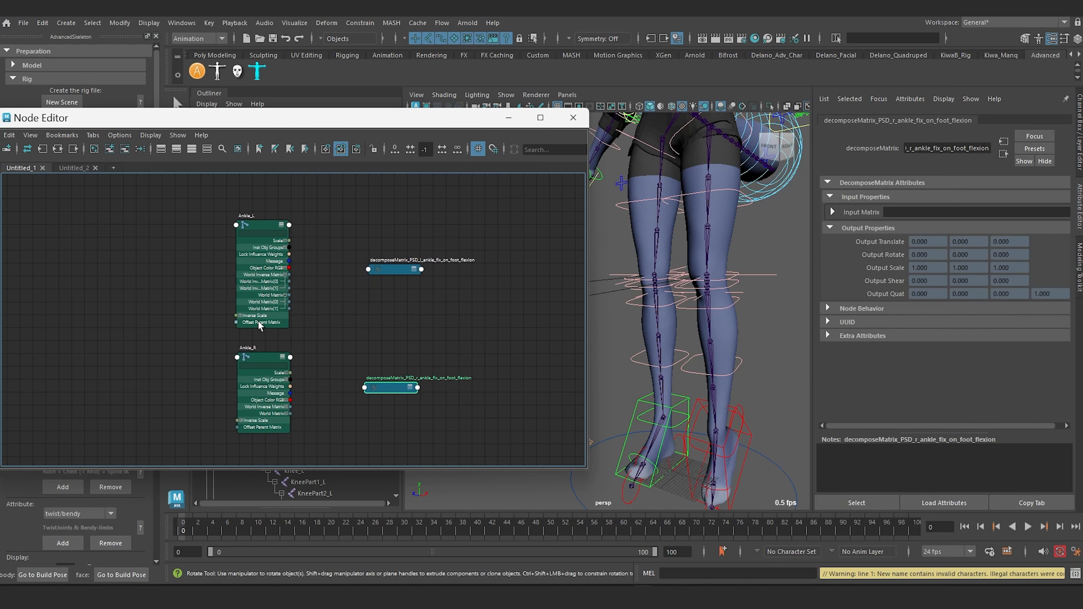
left_click(290, 224)
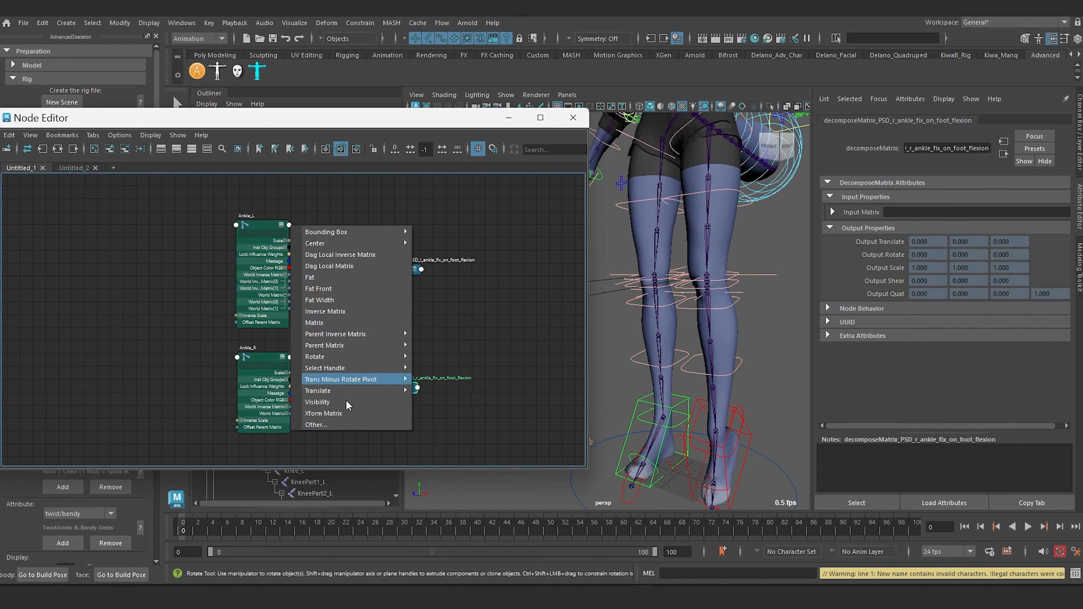
left_click(329, 420)
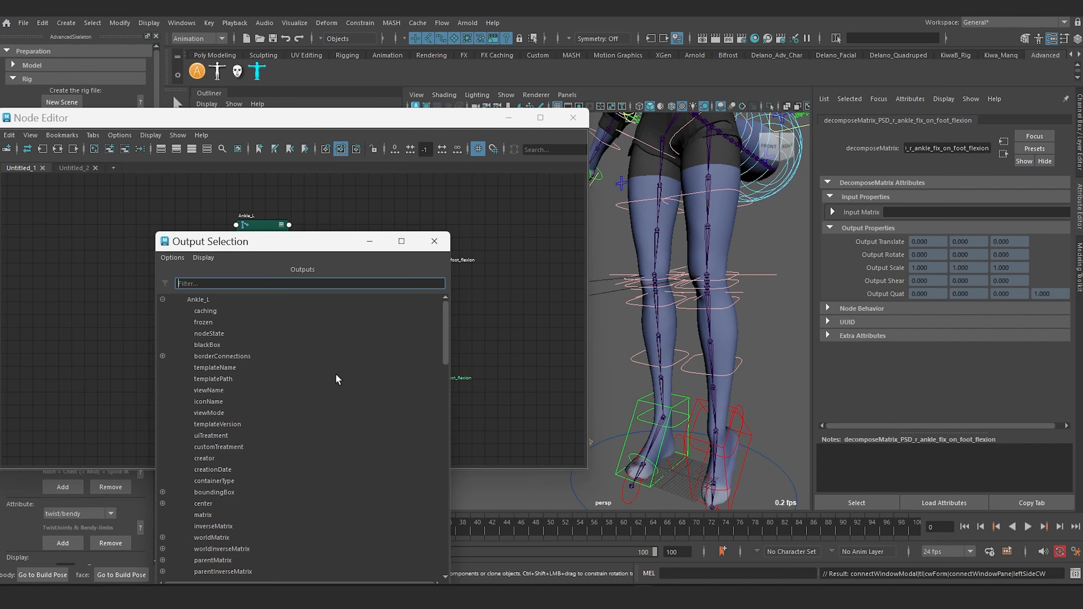
type("off")
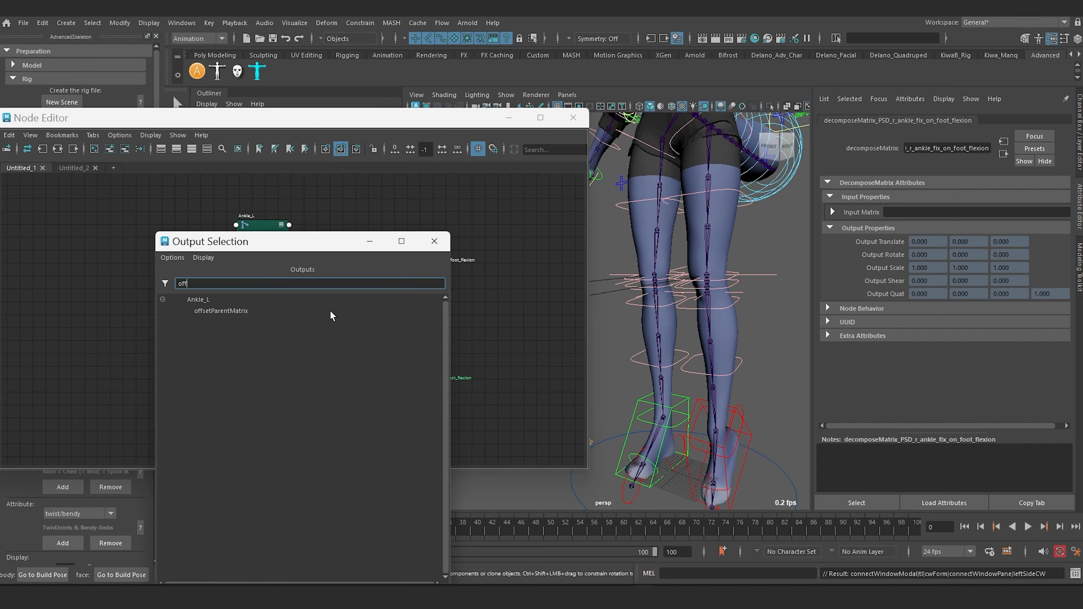
left_click(221, 309)
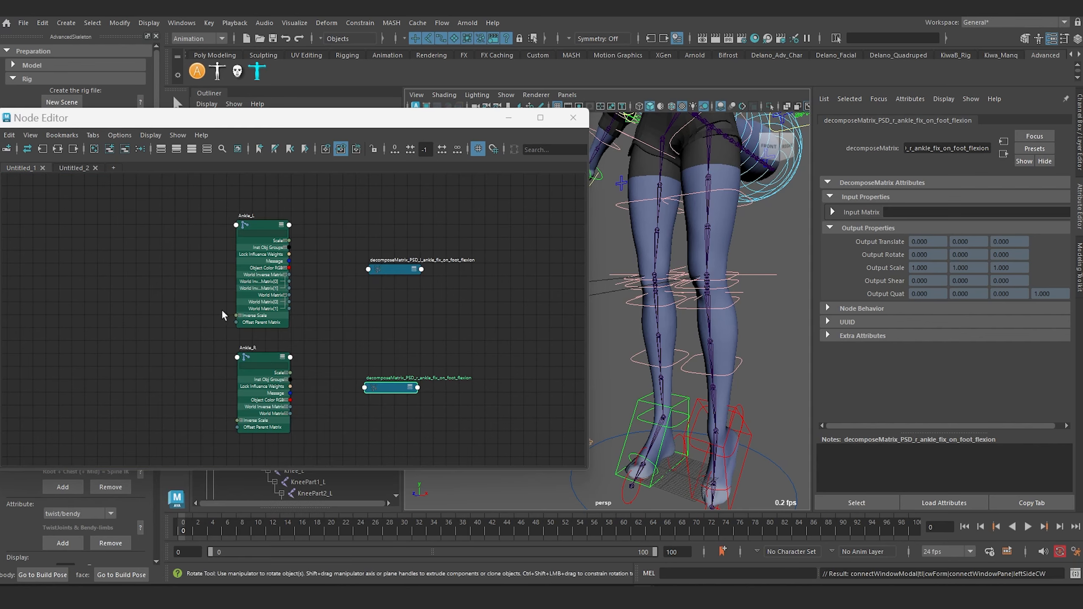
left_click(367, 269)
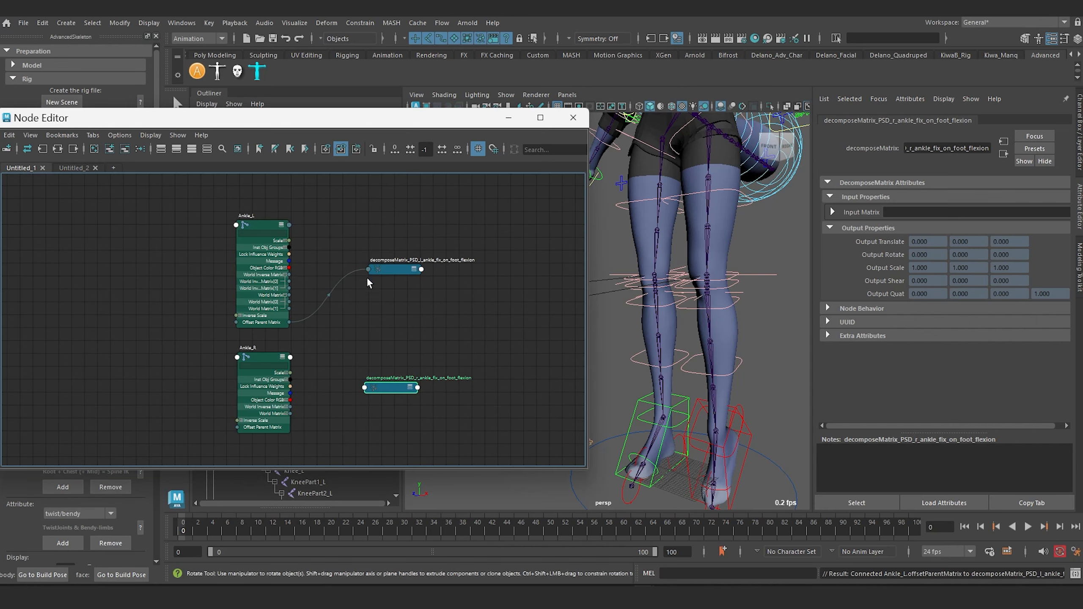
left_click_drag(410, 272, 399, 259)
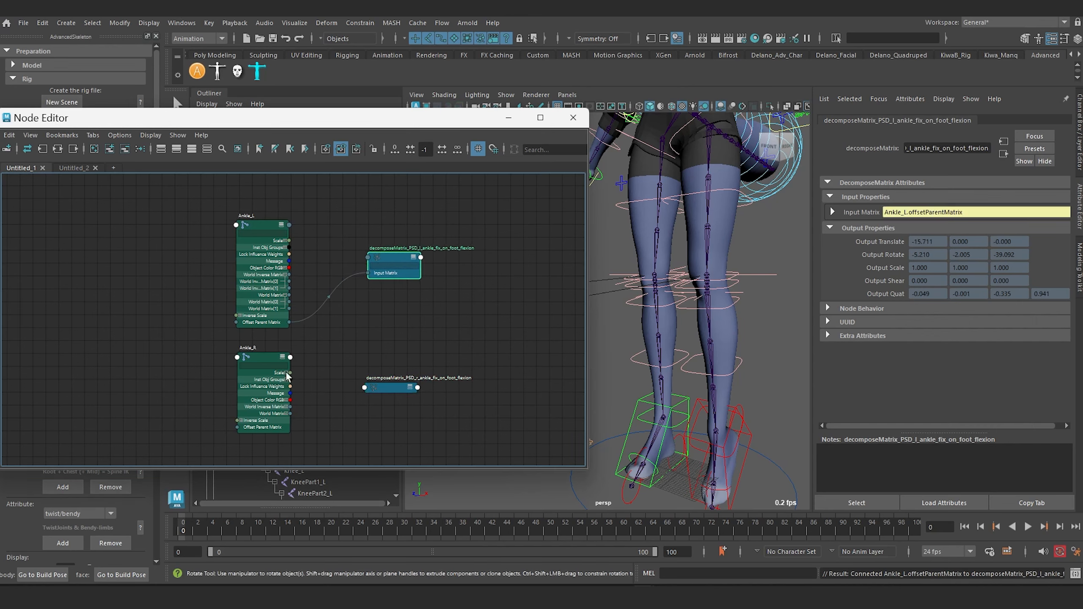
Connect Ankle_R's offsetParentMatrix to the Input Matrix of decomposeMatrix_PSD_r_ankle_fix_on_foot_flexion and expand that node to its connected attributes
left_click(290, 357)
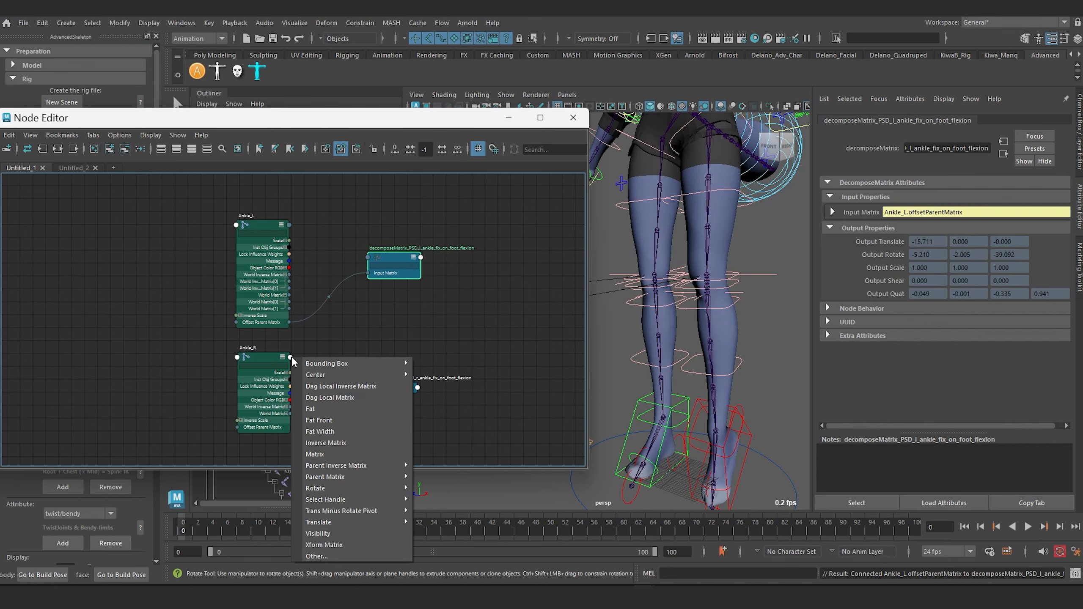
left_click(335, 555)
type("offs")
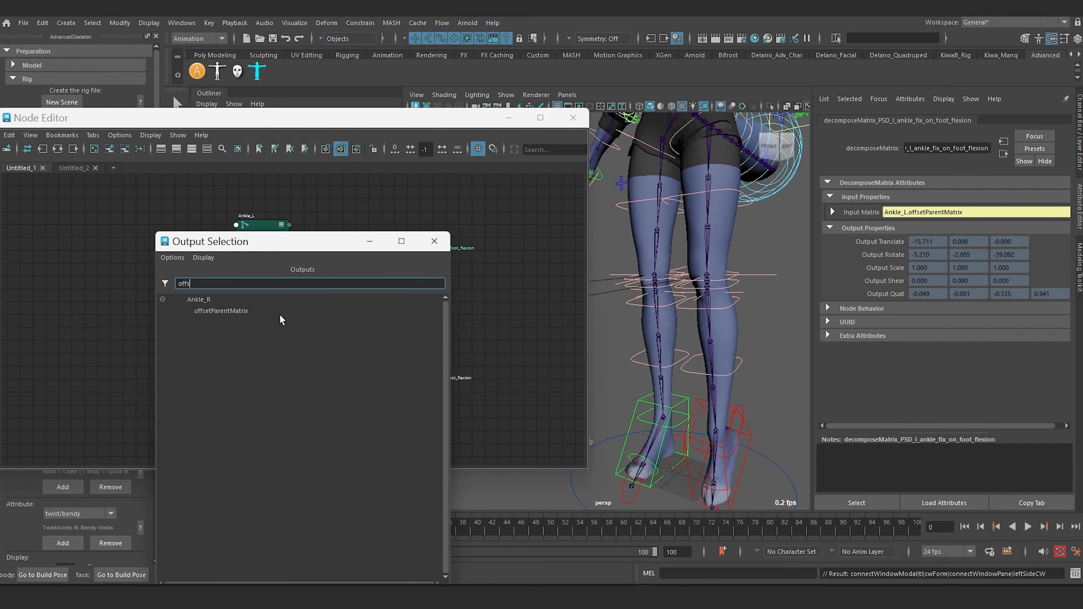
left_click(241, 311)
left_click(365, 388)
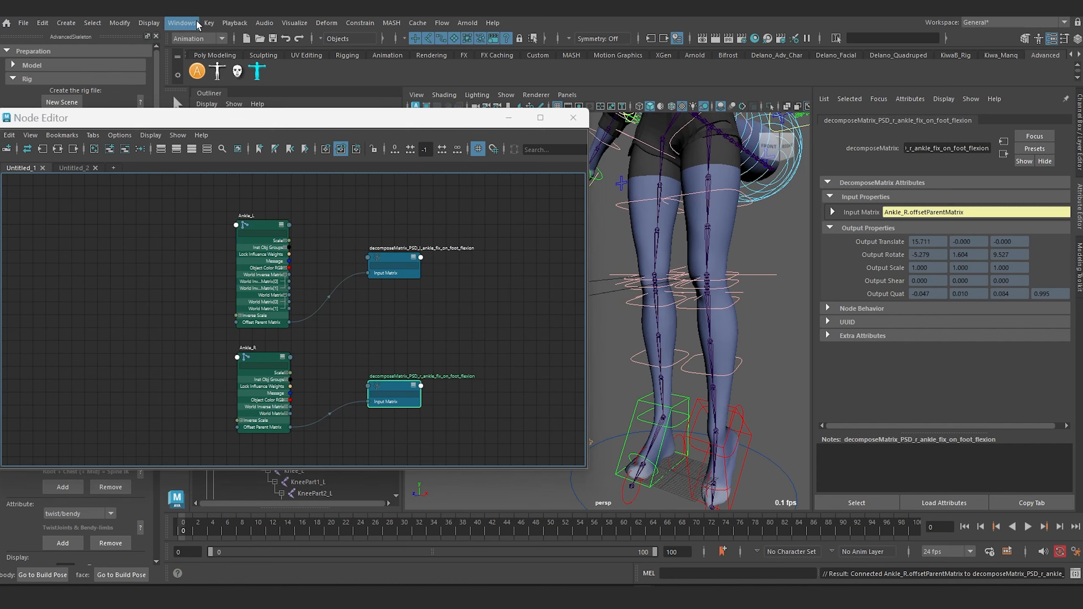
Open the Set Driven Key window and load decomposeMatrix_PSD_l_ankle_fix_on_foot_flexion as the driver
left_click(208, 22)
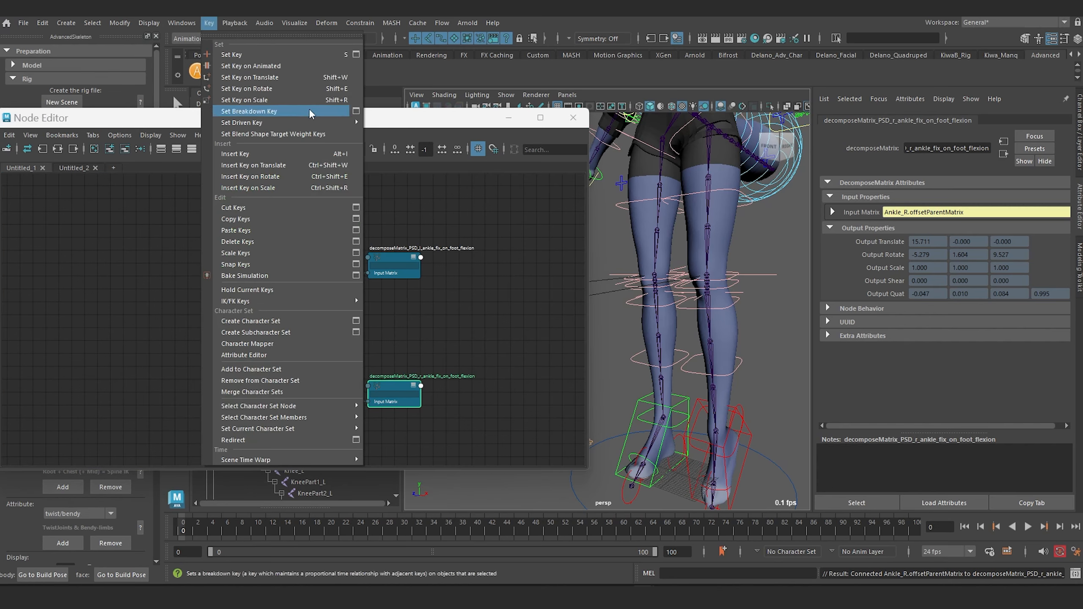
left_click(395, 123)
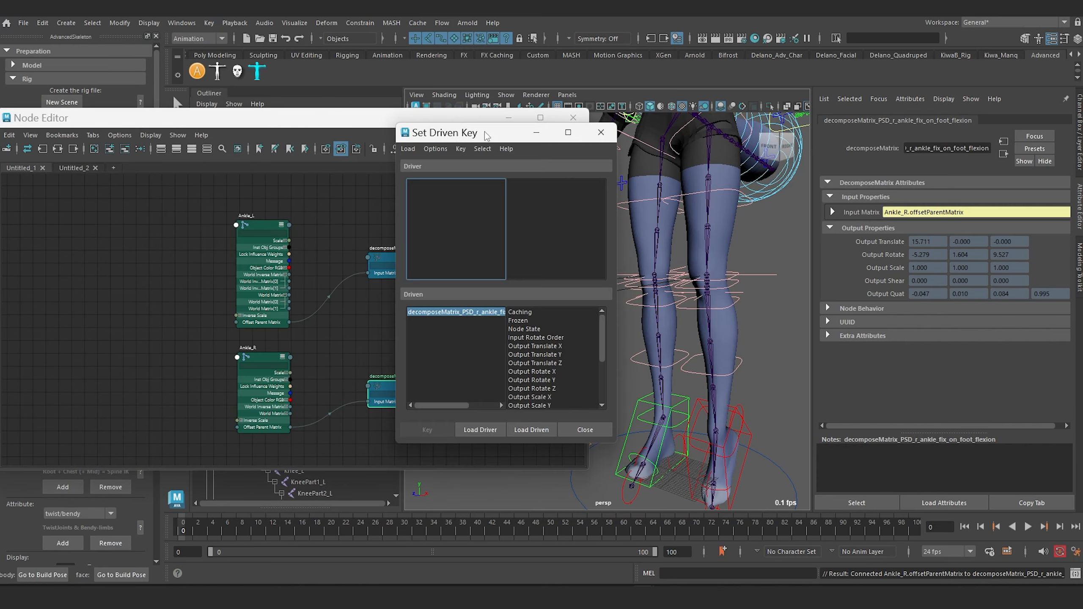
left_click_drag(477, 132, 574, 273)
left_click(399, 258)
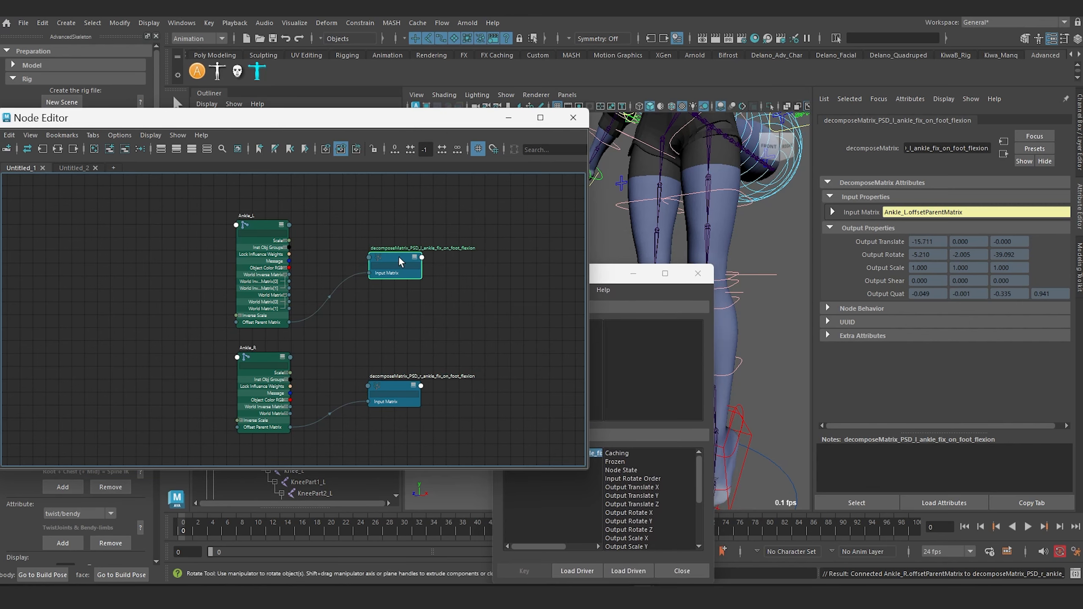
left_click(614, 273)
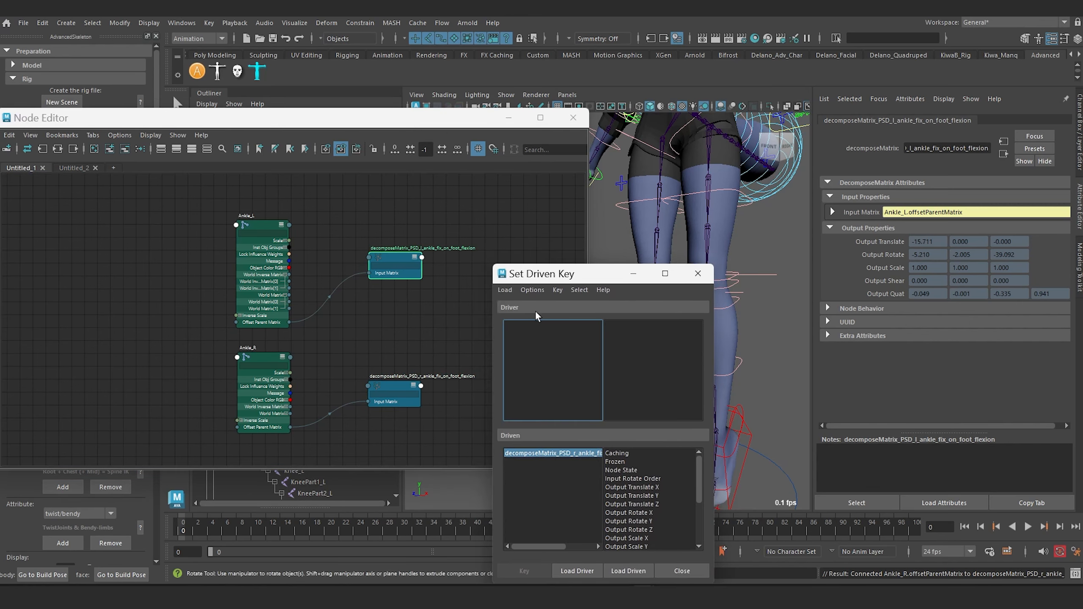
left_click(579, 569)
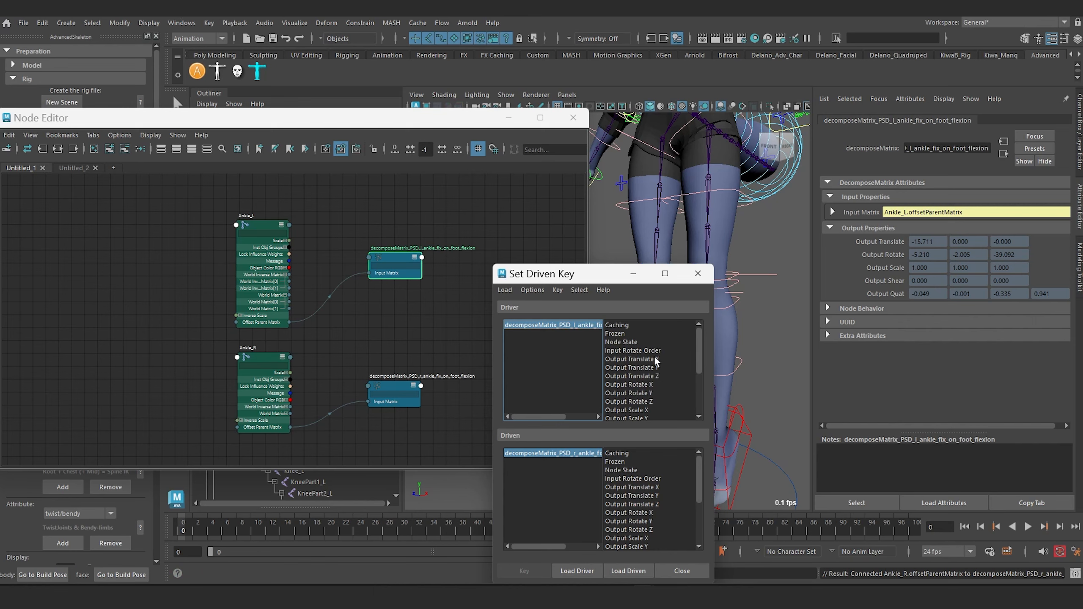
scroll(651, 371, "down", 1)
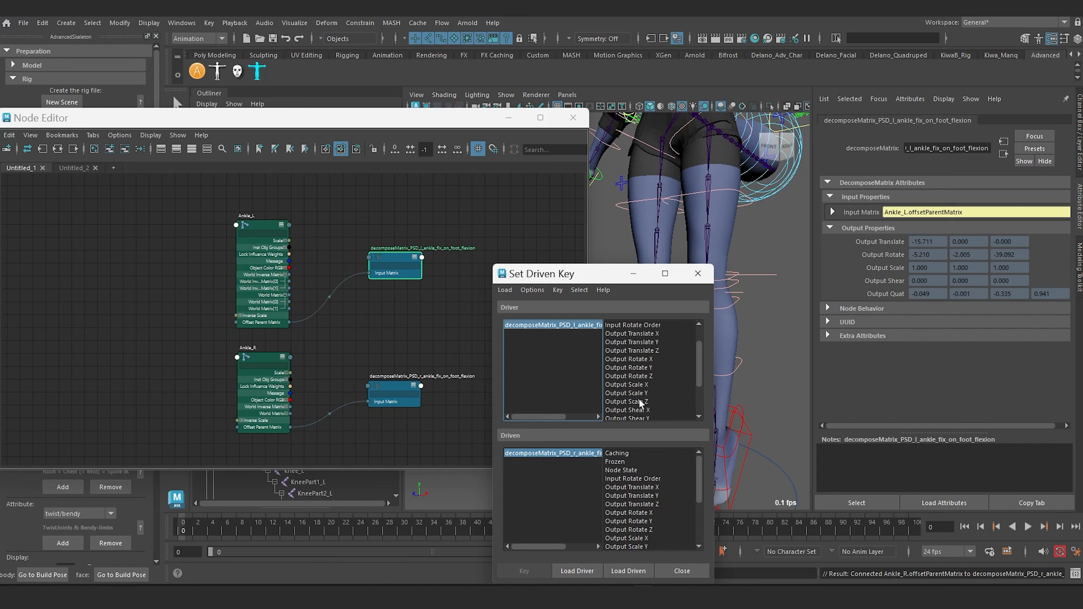
Choose Output Rotate Z of decomposeMatrix_PSD_l_ankle_fix_on_foot_flexion as the driver attribute for the driven key
scroll(648, 358, "up", 3)
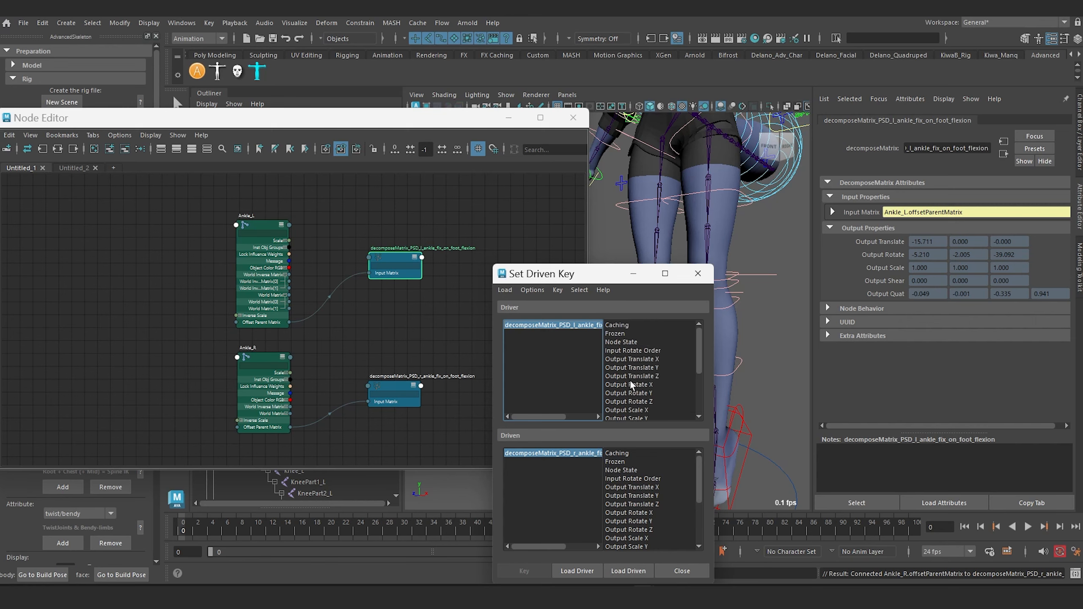
left_click(636, 402)
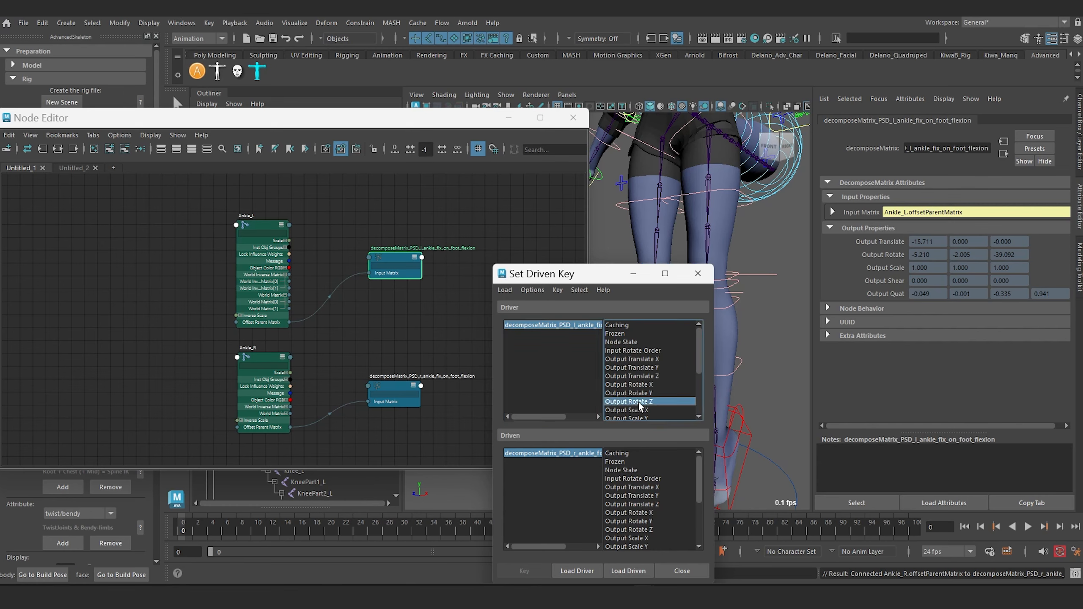
Compare Ankle_L's Offset Parent Matrix rotation with the Output Rotate values of its connected decomposeMatrix node, moving the Set Driven Key window aside
left_click(259, 228)
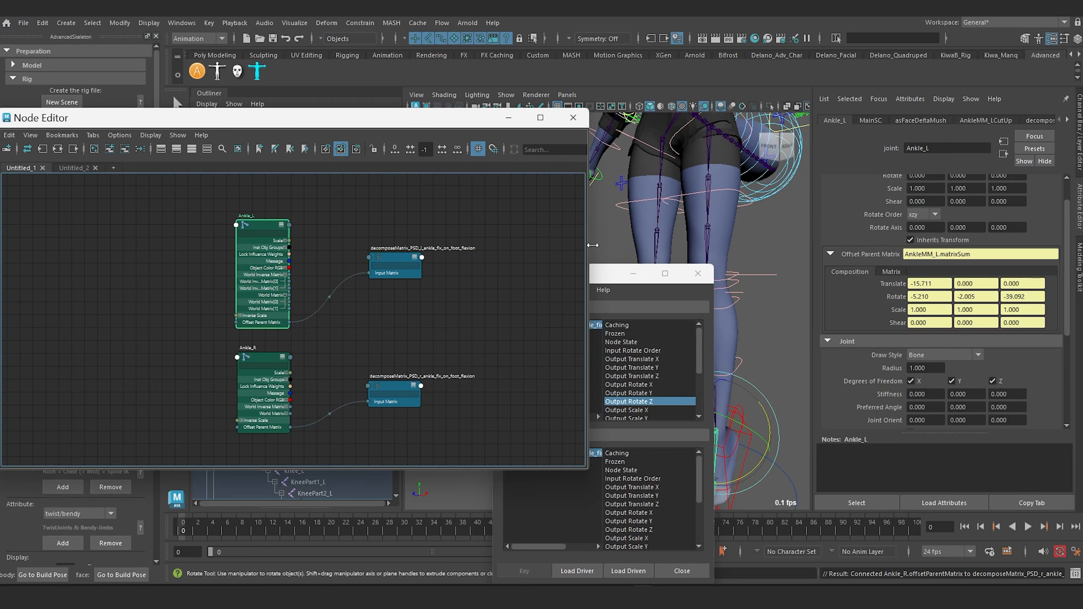
left_click_drag(614, 273, 533, 182)
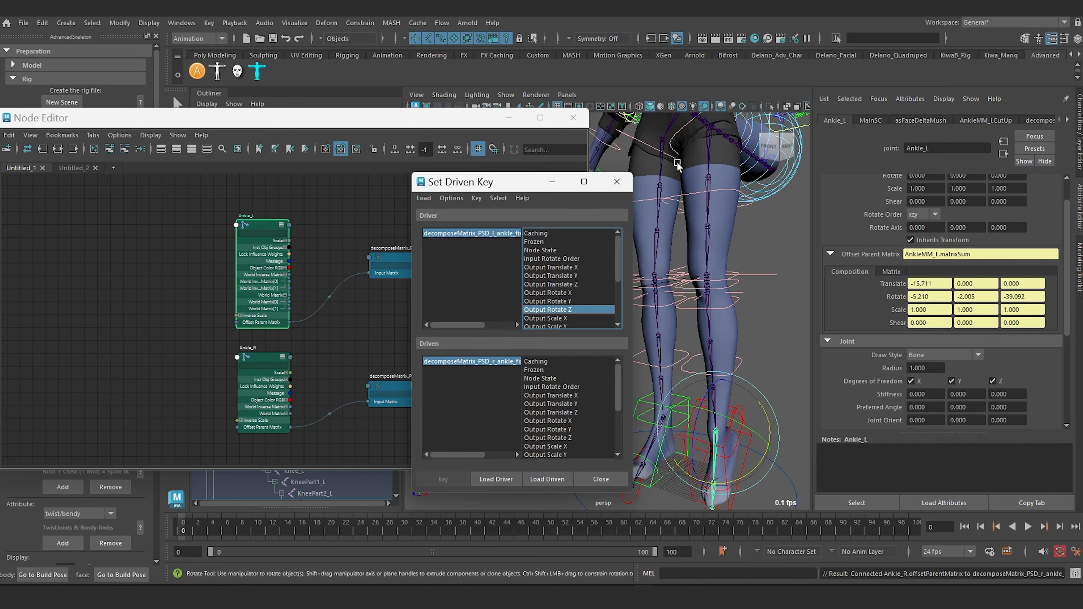
left_click_drag(546, 181, 591, 321)
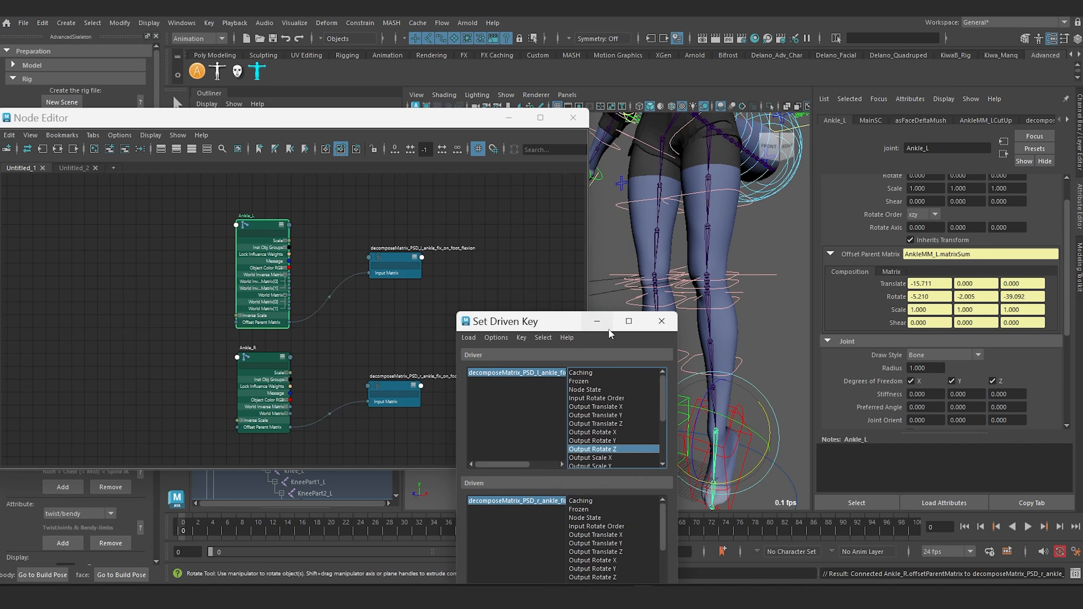
left_click(396, 260)
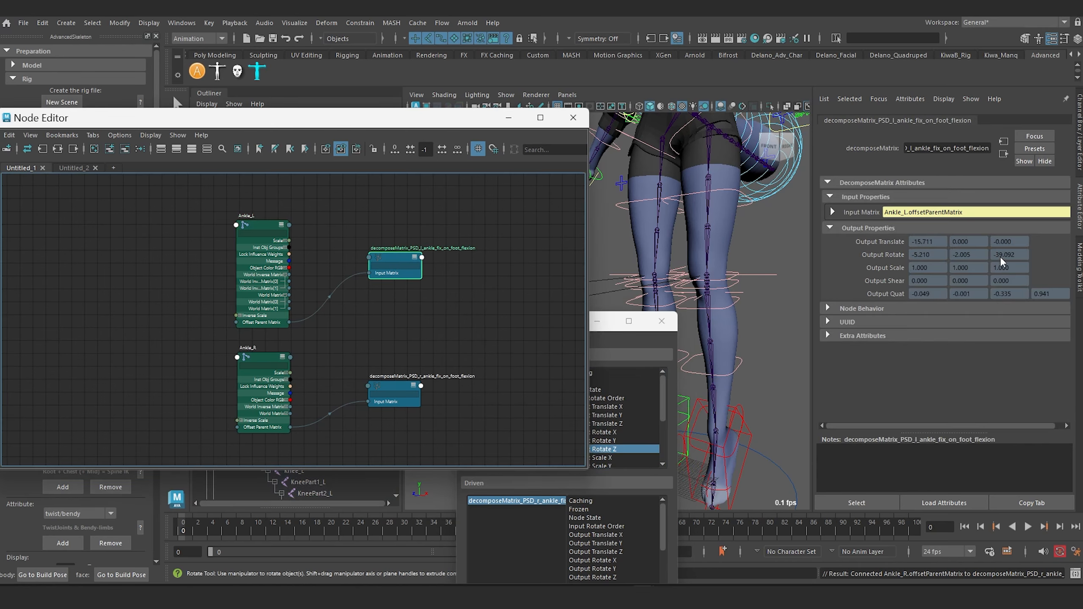